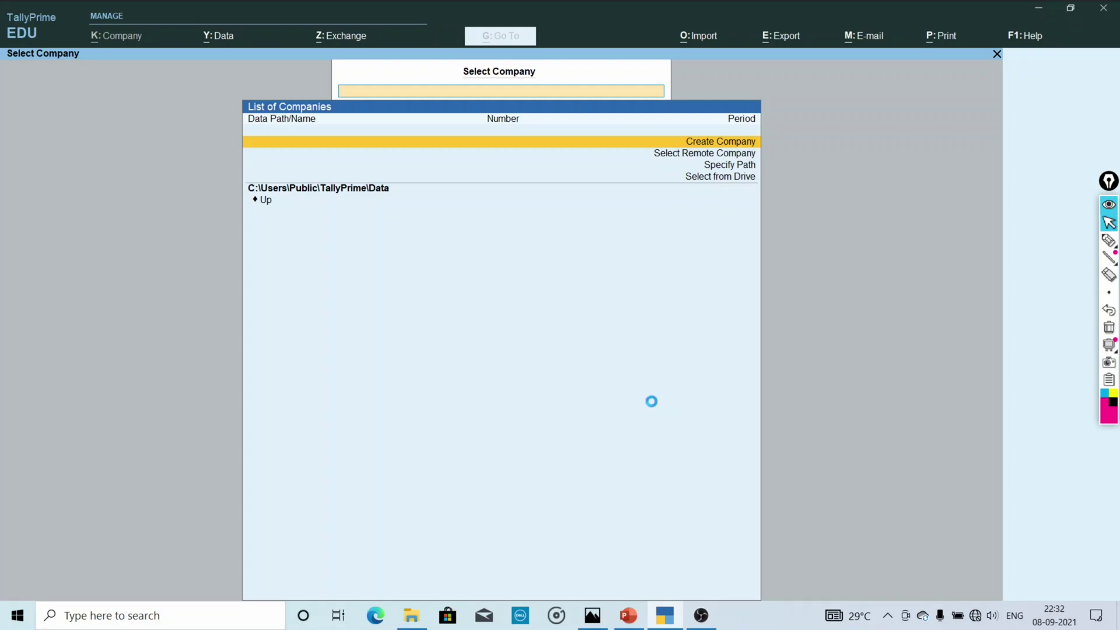
Begin creating a new company and switch to PowerPoint to review the company details on slide 7.
key("Return")
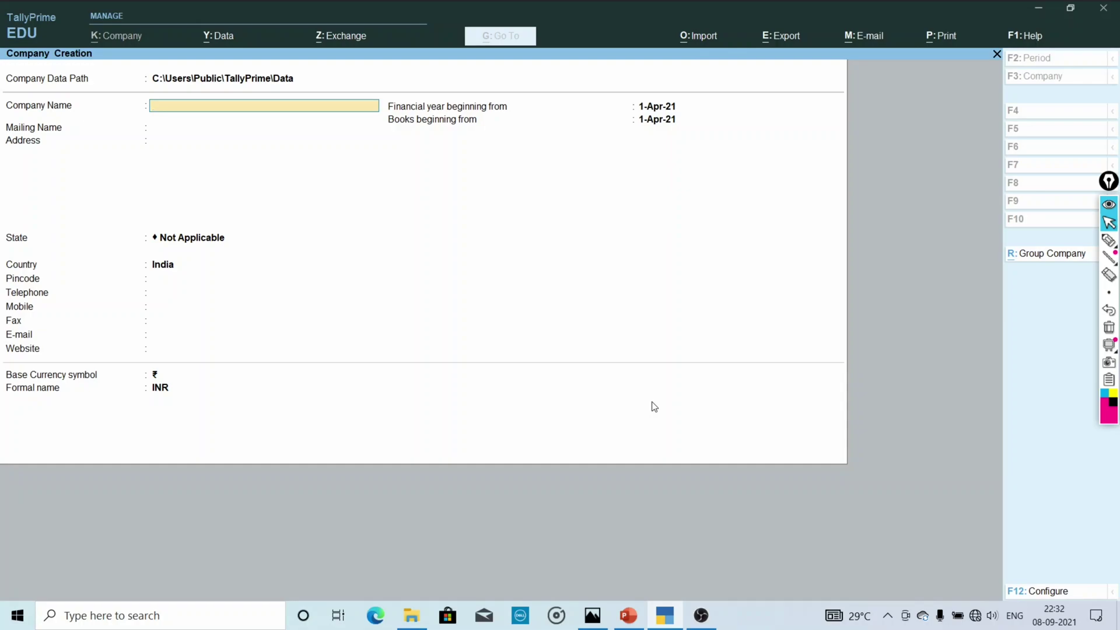
left_click(635, 617)
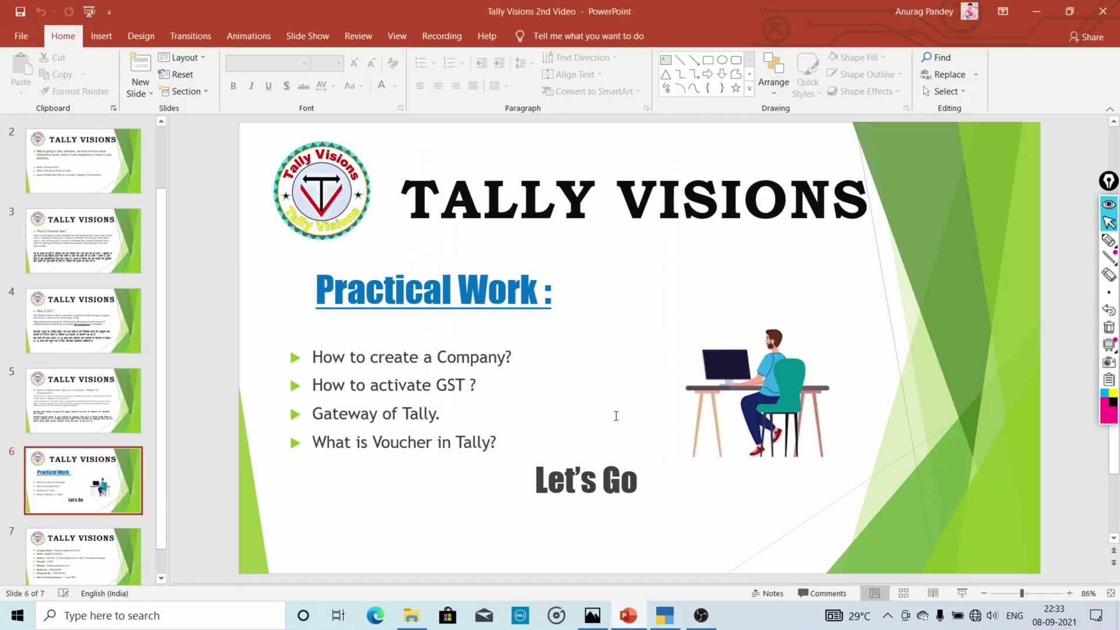
scroll(620, 412, "down", 1)
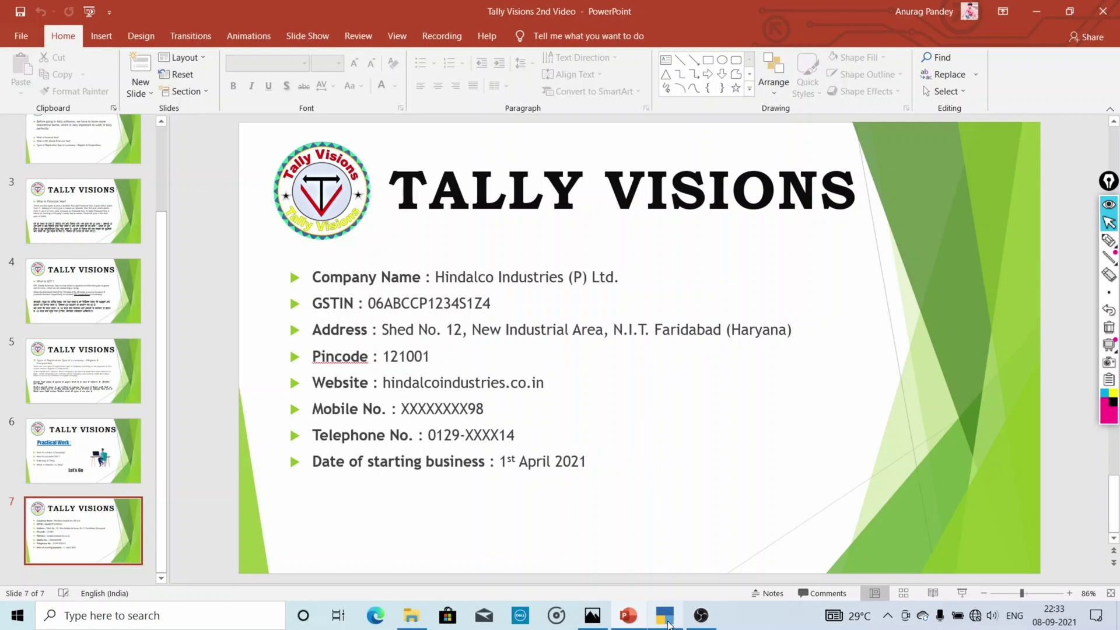
Switch back to TallyPrime and enter Hindalco Industries (P) Ltd. as the company name, accepting the same mailing name.
mouse_move(668, 623)
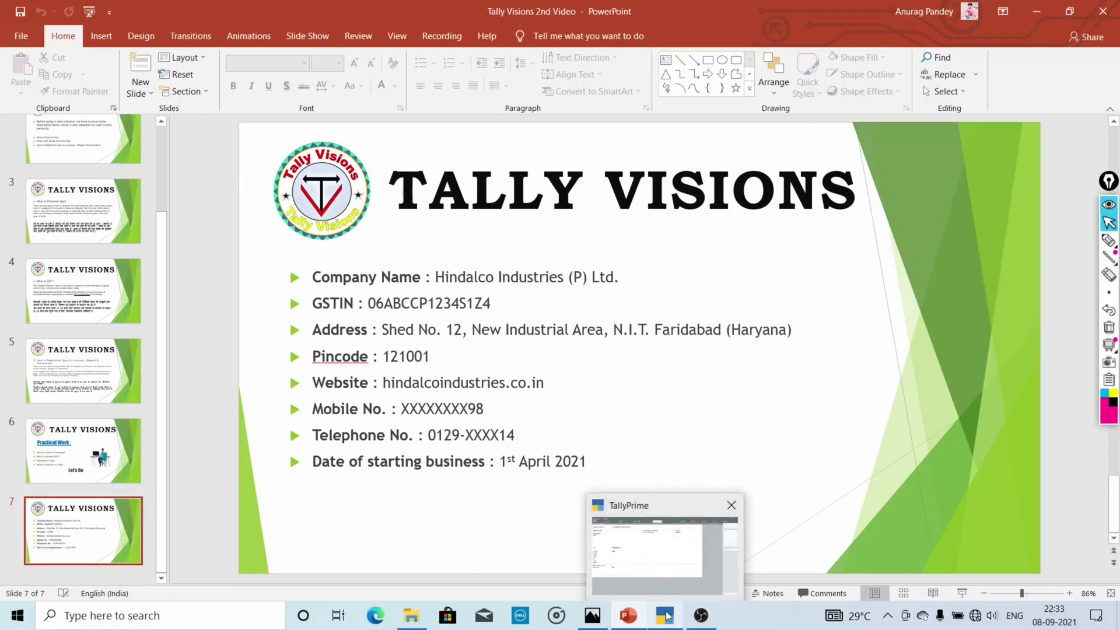
left_click(678, 587)
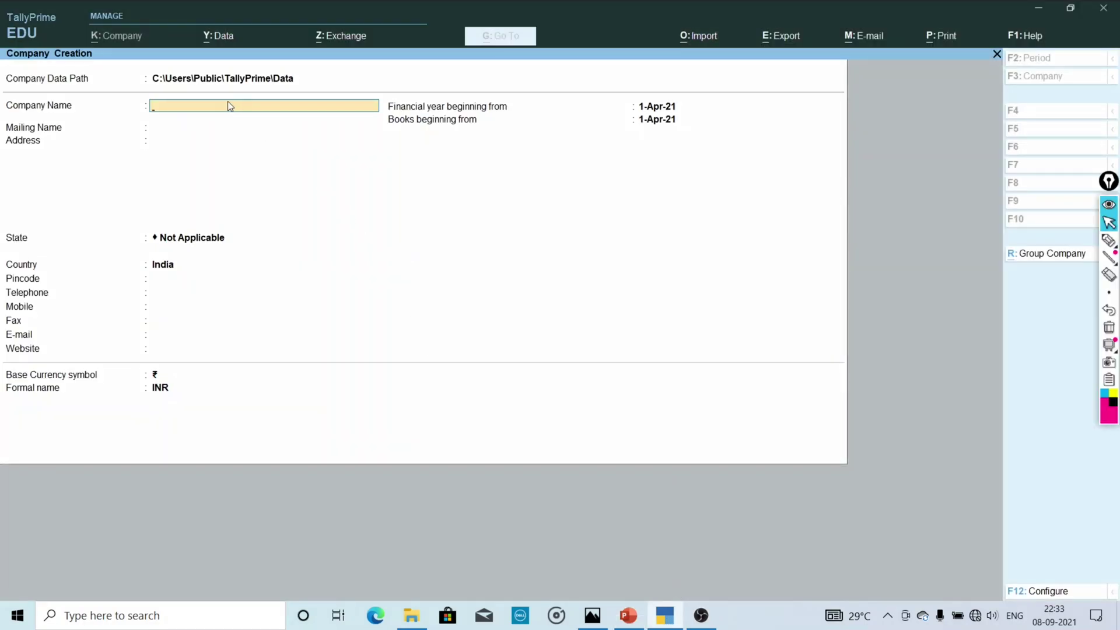
key("Return")
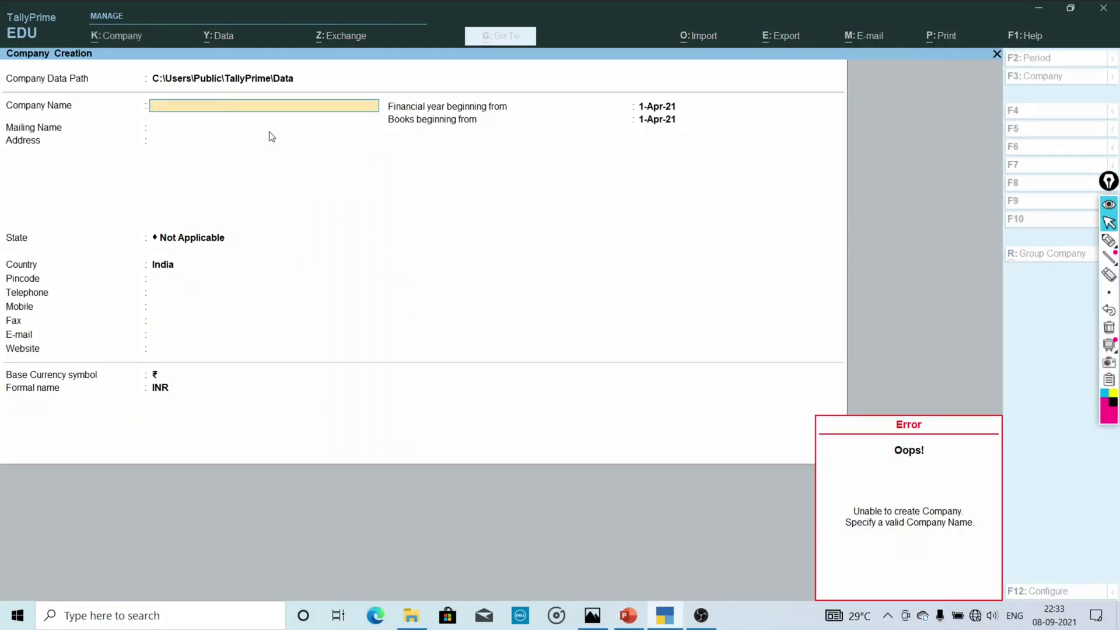
type("Hind")
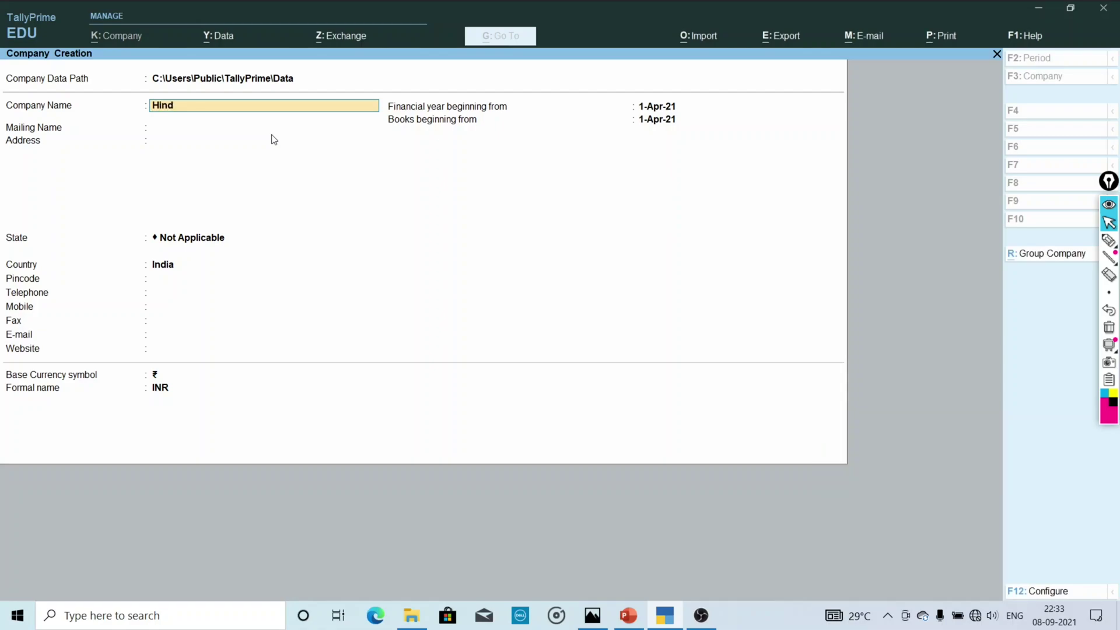
type("alco")
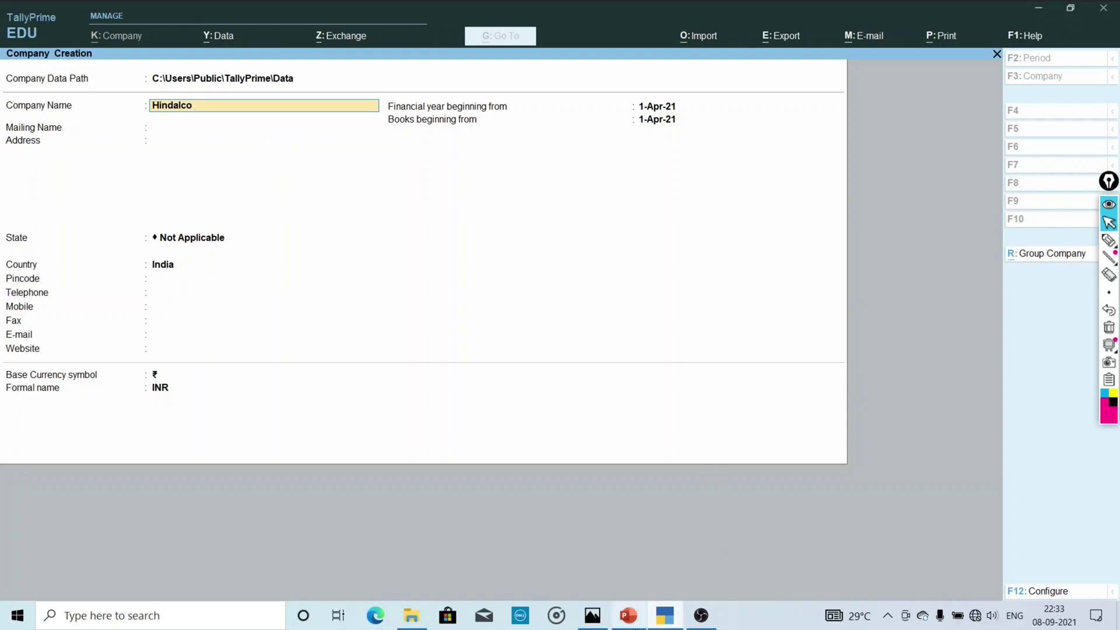
left_click(629, 616)
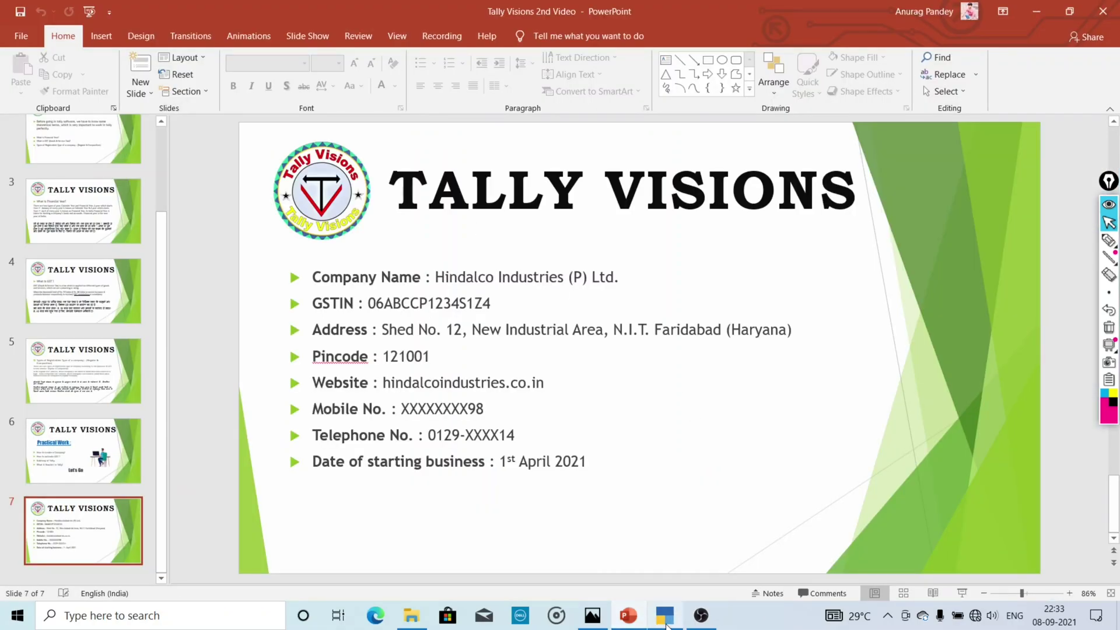
left_click(666, 619)
type("ndustries (P)")
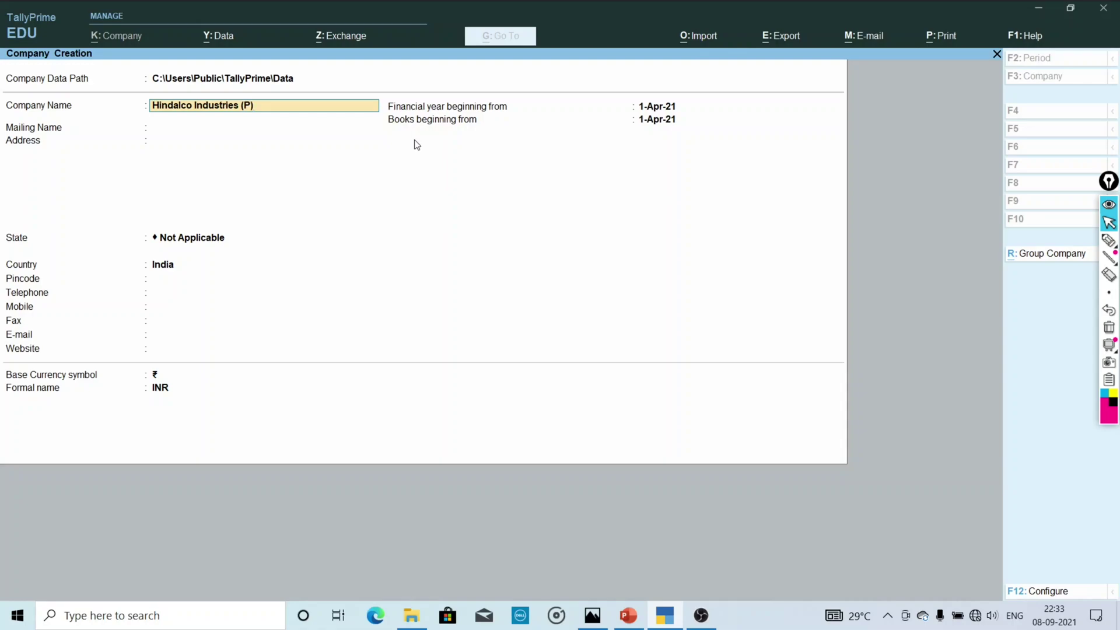
type(" Ltd.")
key("Return")
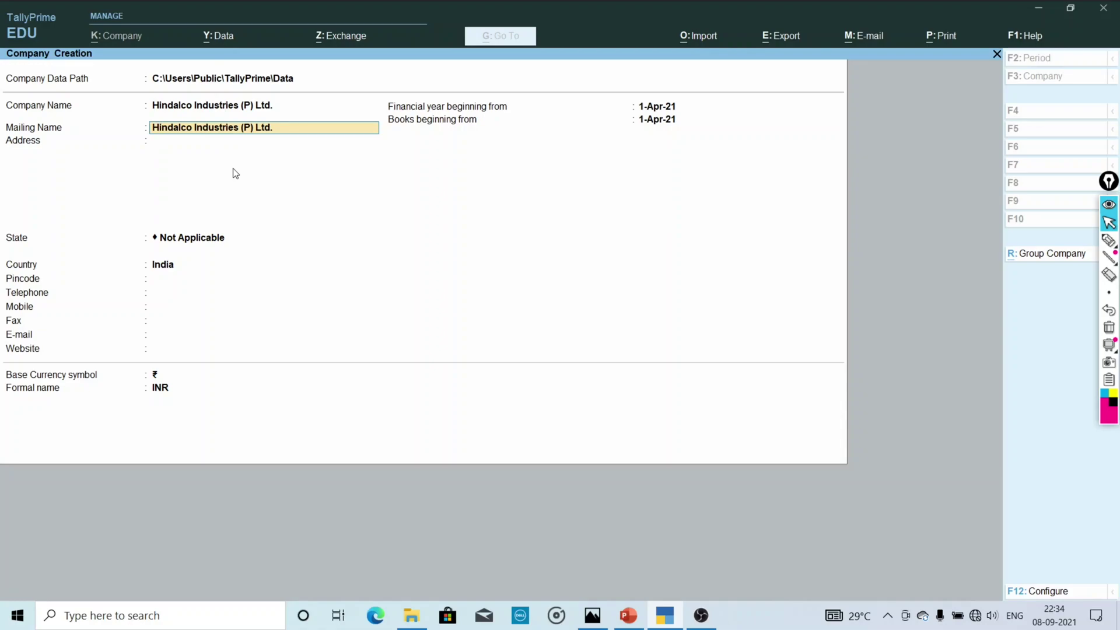
key("Return")
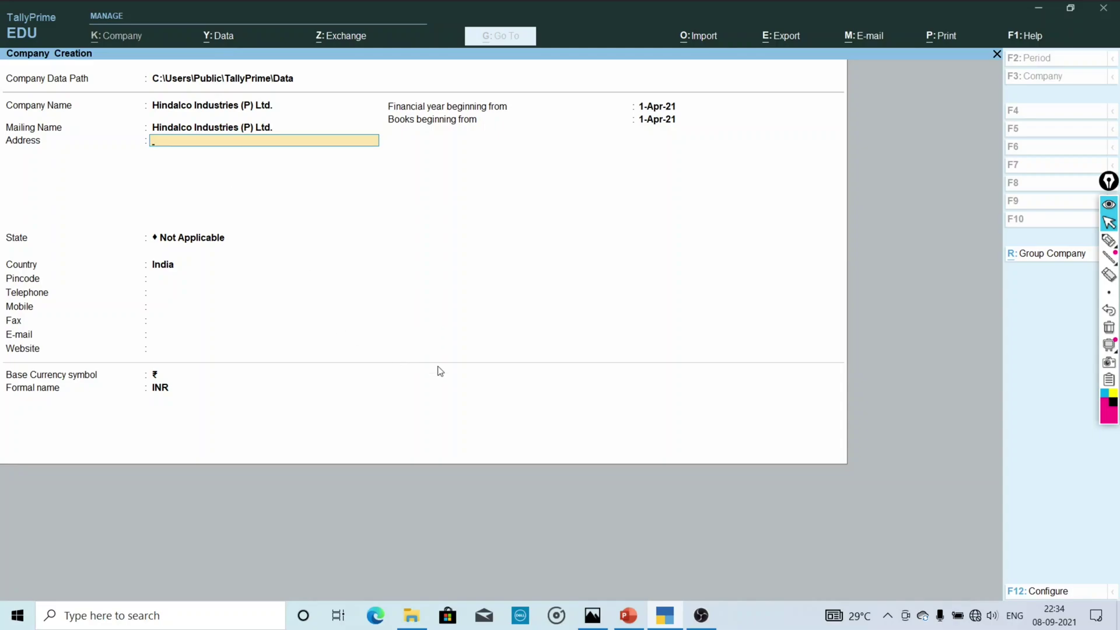
Copy the company's address without the state from the PowerPoint slide and paste it into the Address field in TallyPrime.
mouse_move(633, 606)
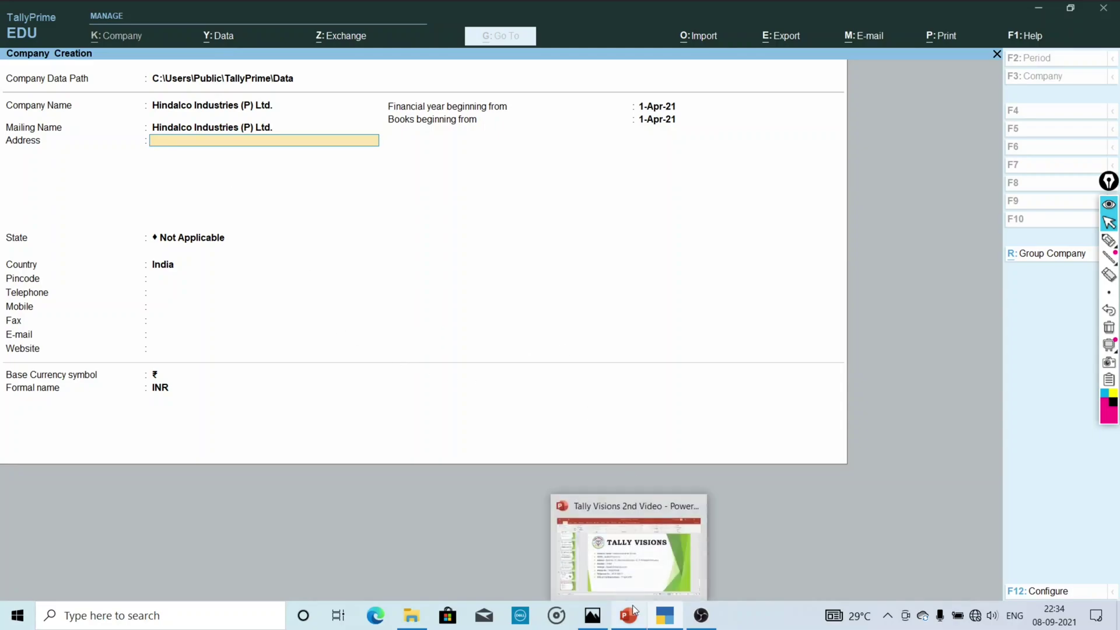
left_click(628, 551)
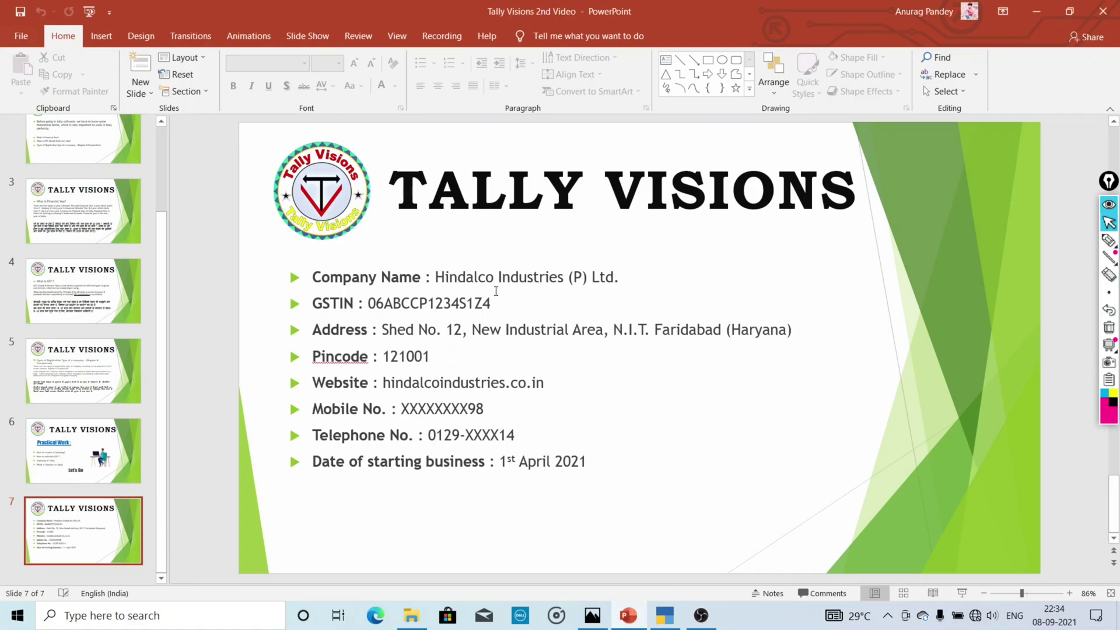
left_click_drag(380, 328, 722, 334)
left_click(384, 334)
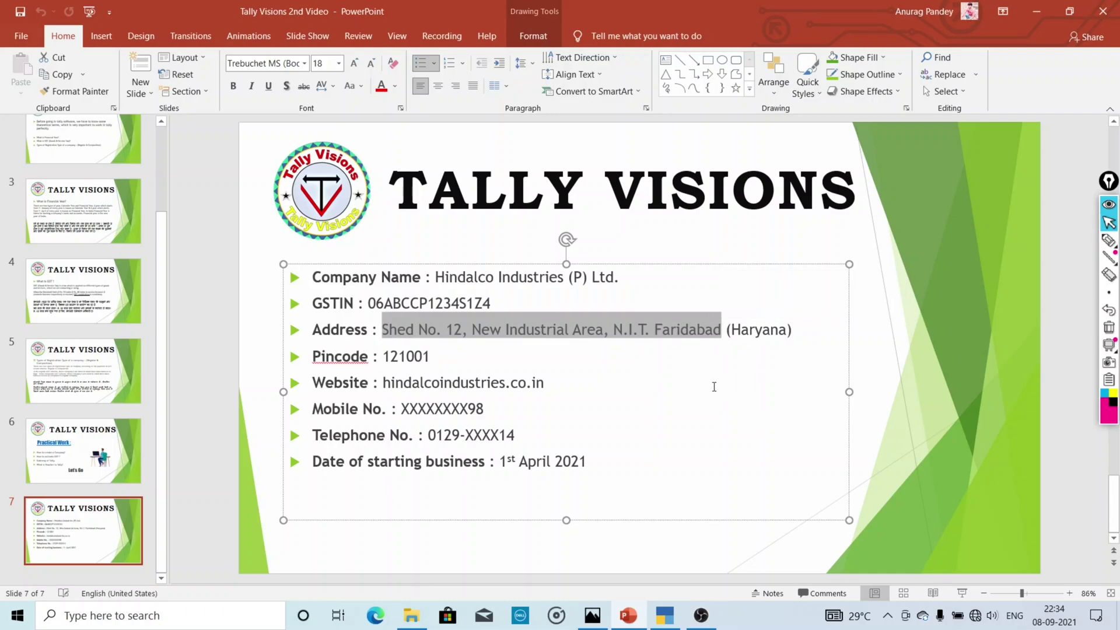
key("ctrl+c")
left_click(665, 616)
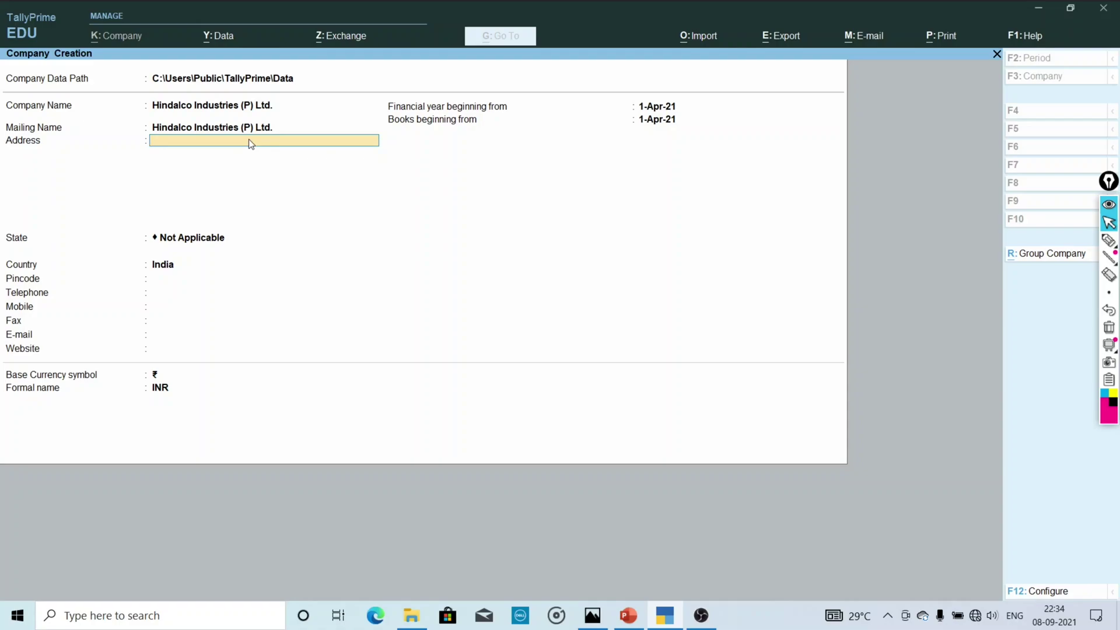
key("ctrl")
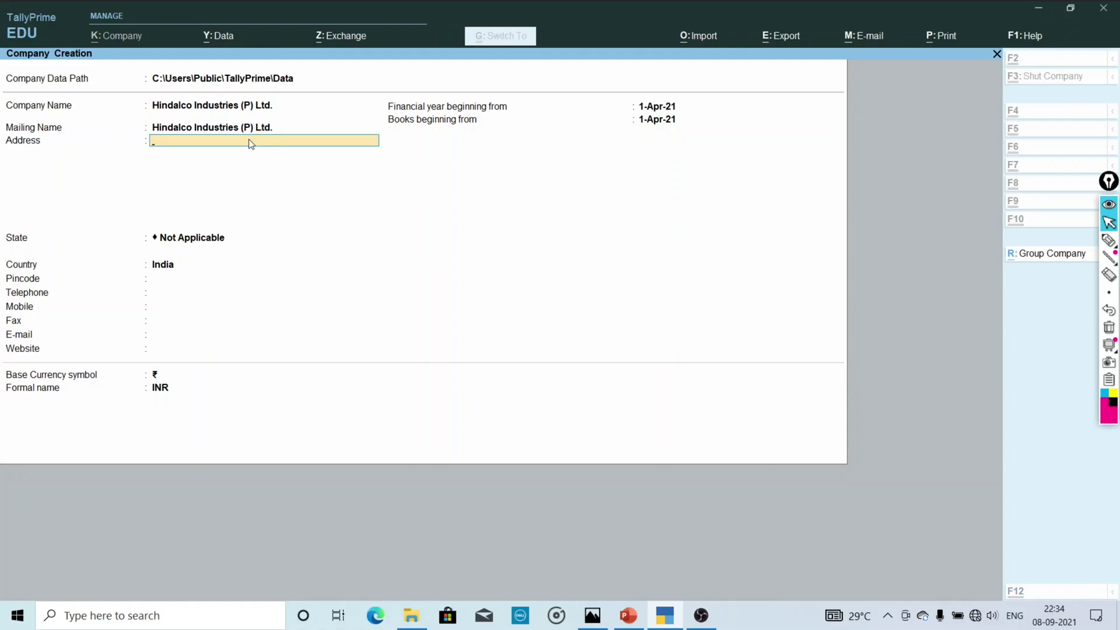
key("ctrl+v")
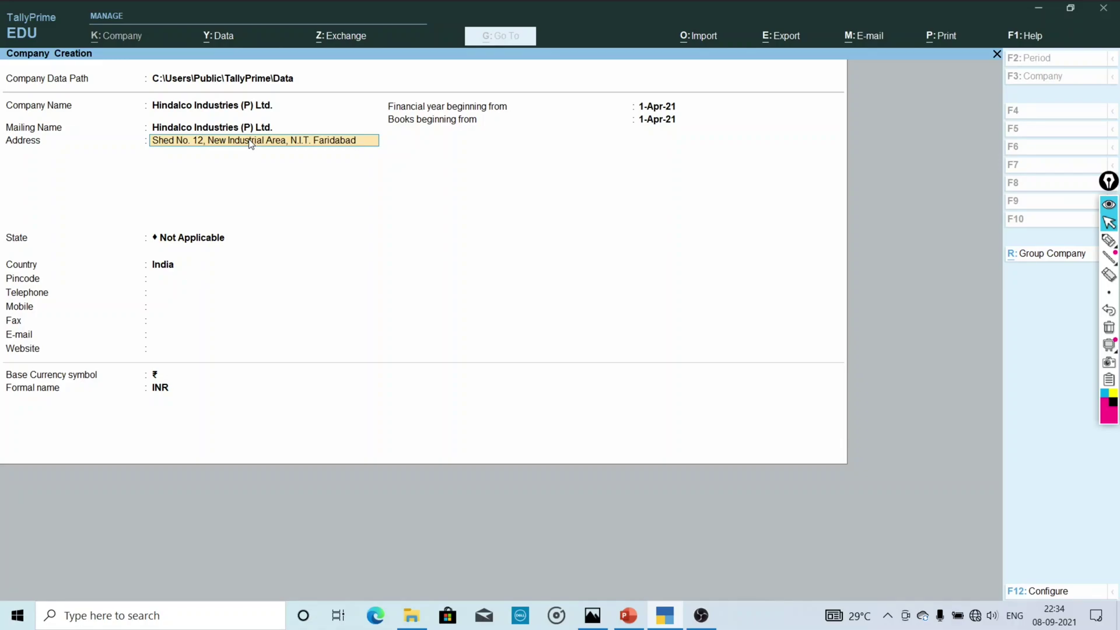
key("Return")
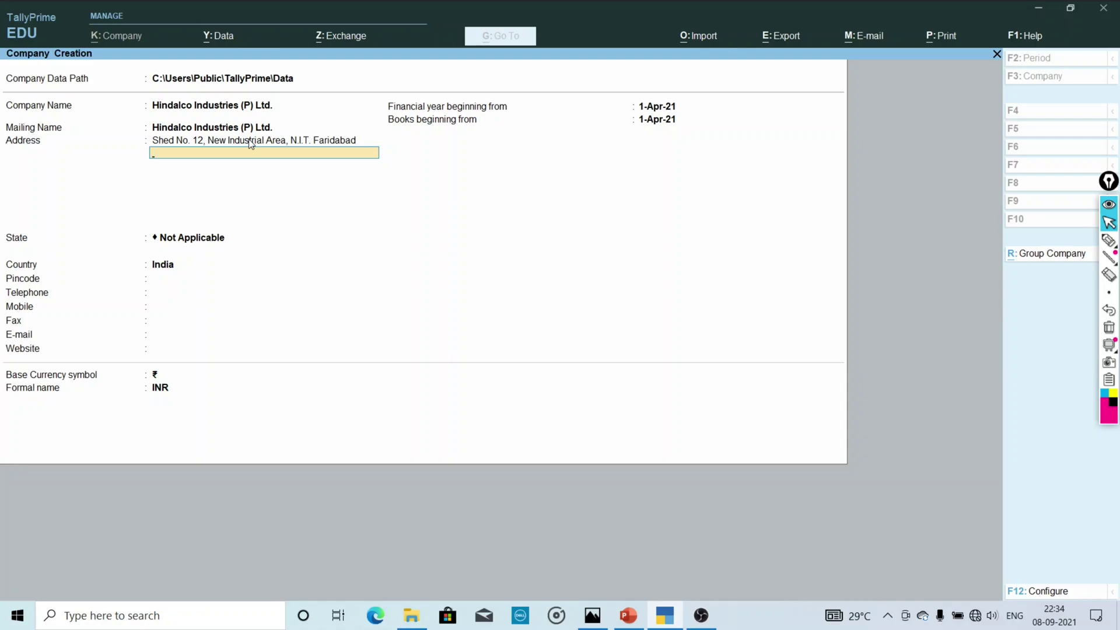
Finish the address, set the company's state to Haryana and enter its pincode.
key("Return")
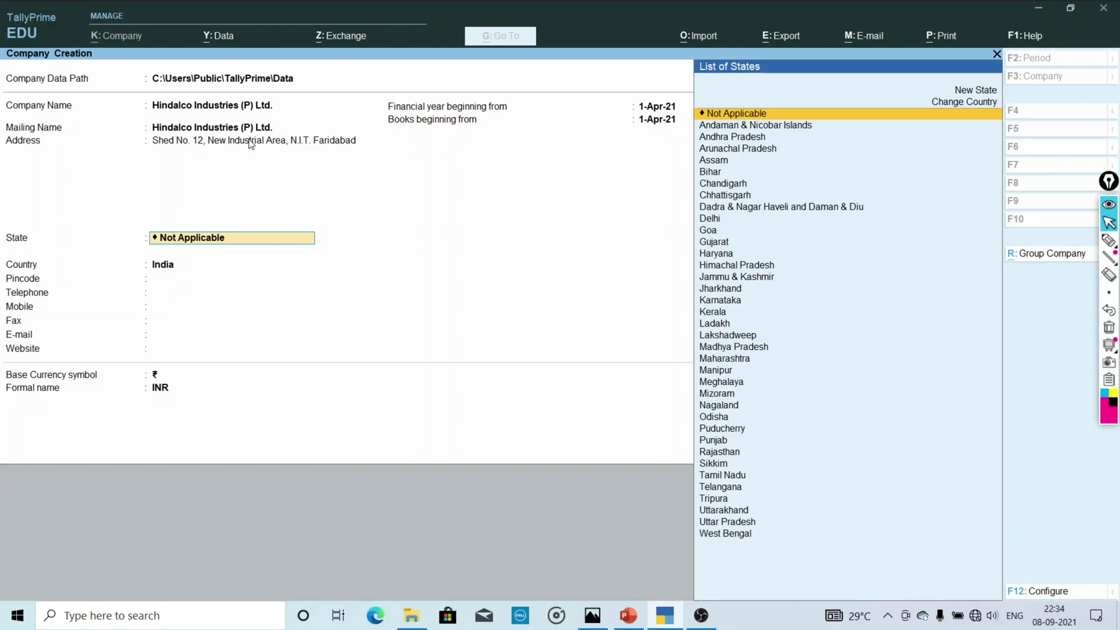
type("H")
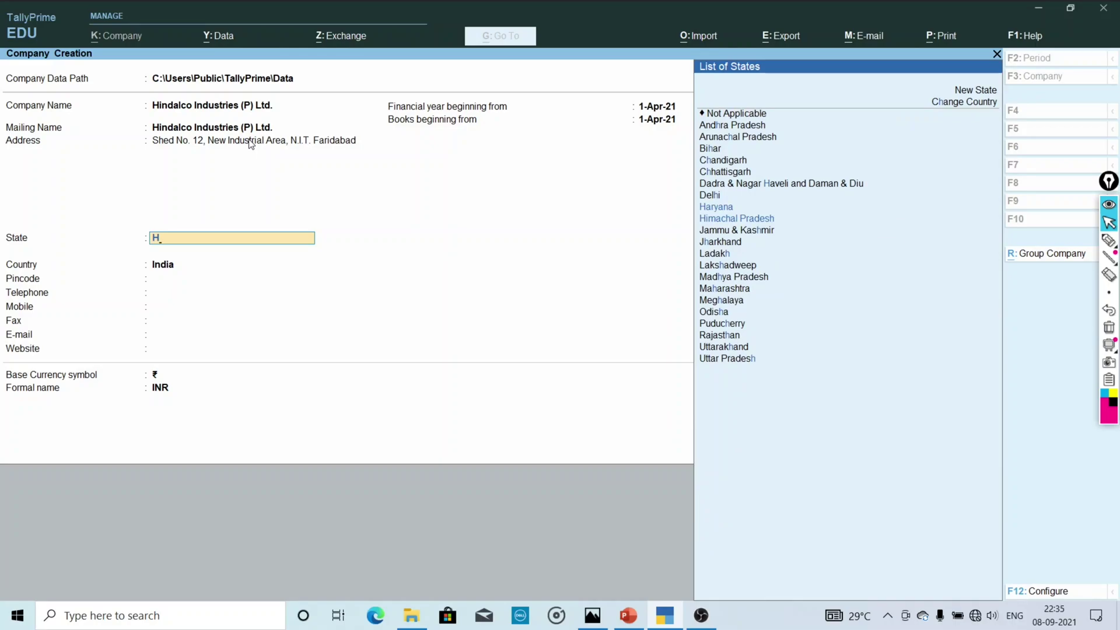
key("Down")
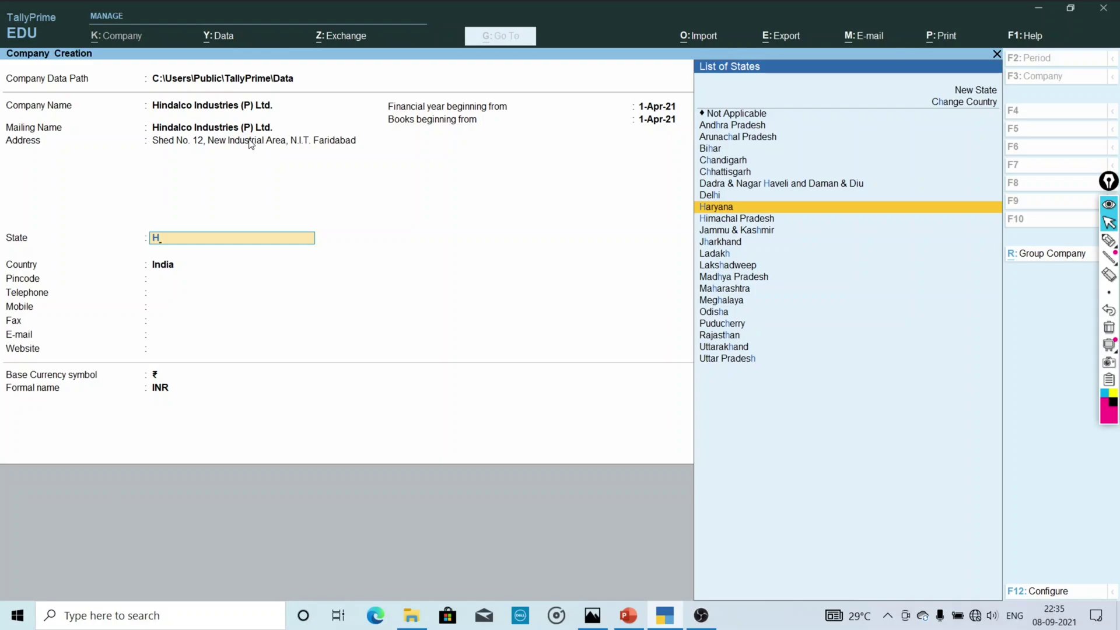
key("Return")
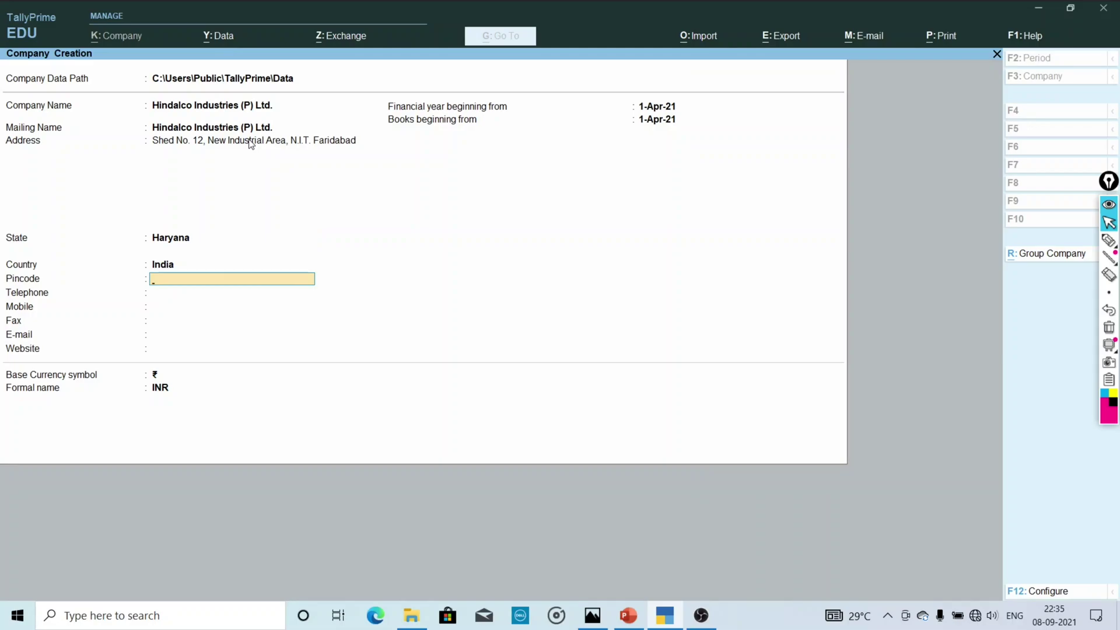
type("121001")
key("Return")
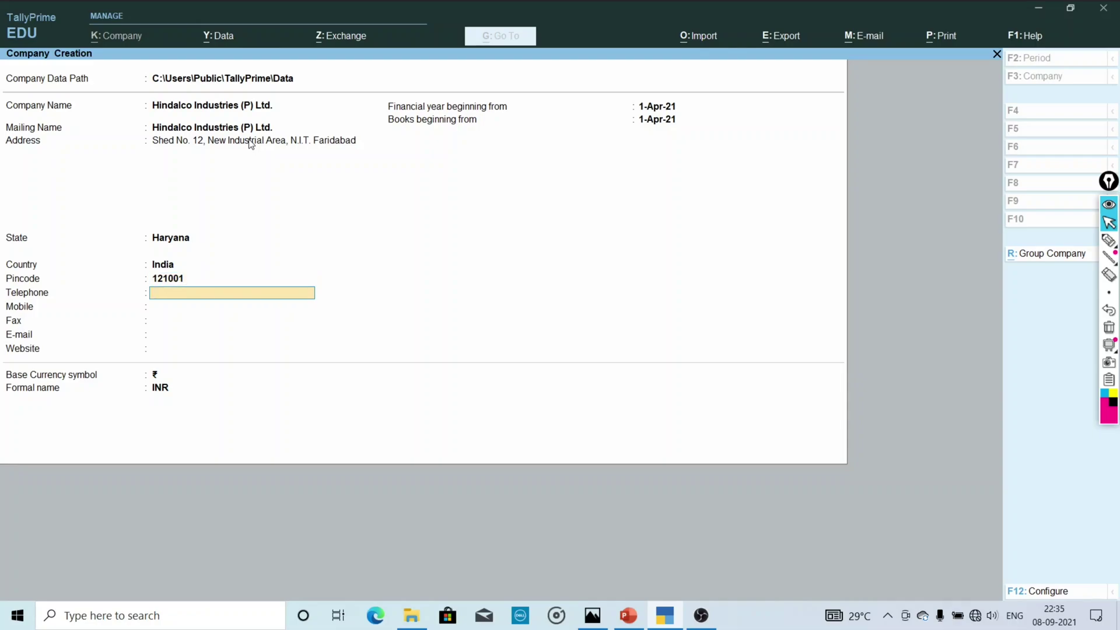
Enter the company's telephone number and leave the mobile, fax and e-mail fields blank.
type("XXXXXXXX98")
key("Return")
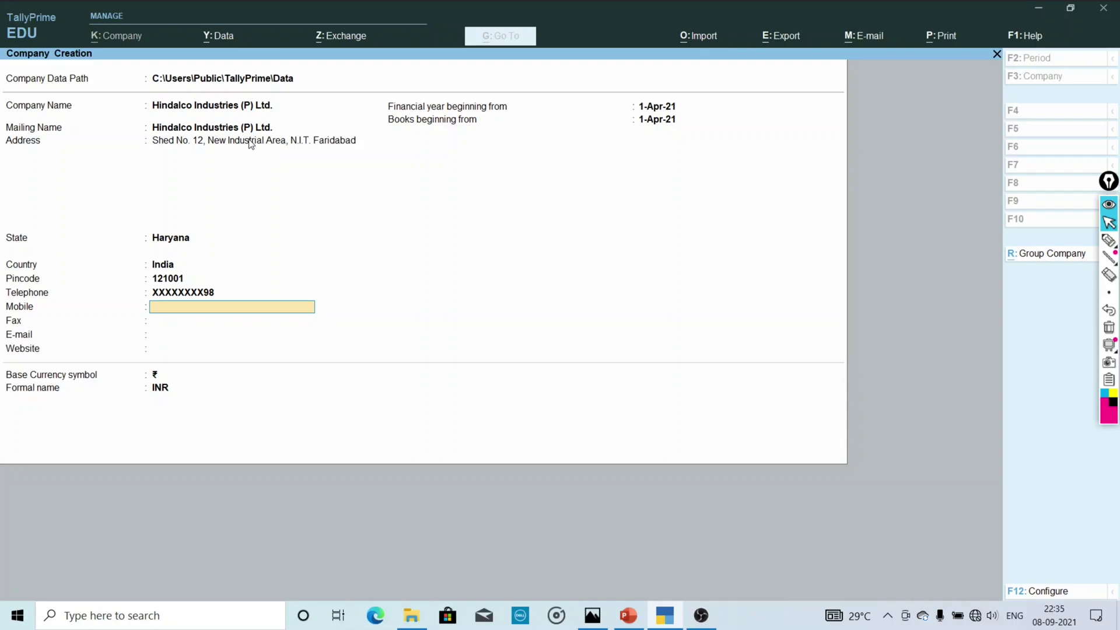
key("Return")
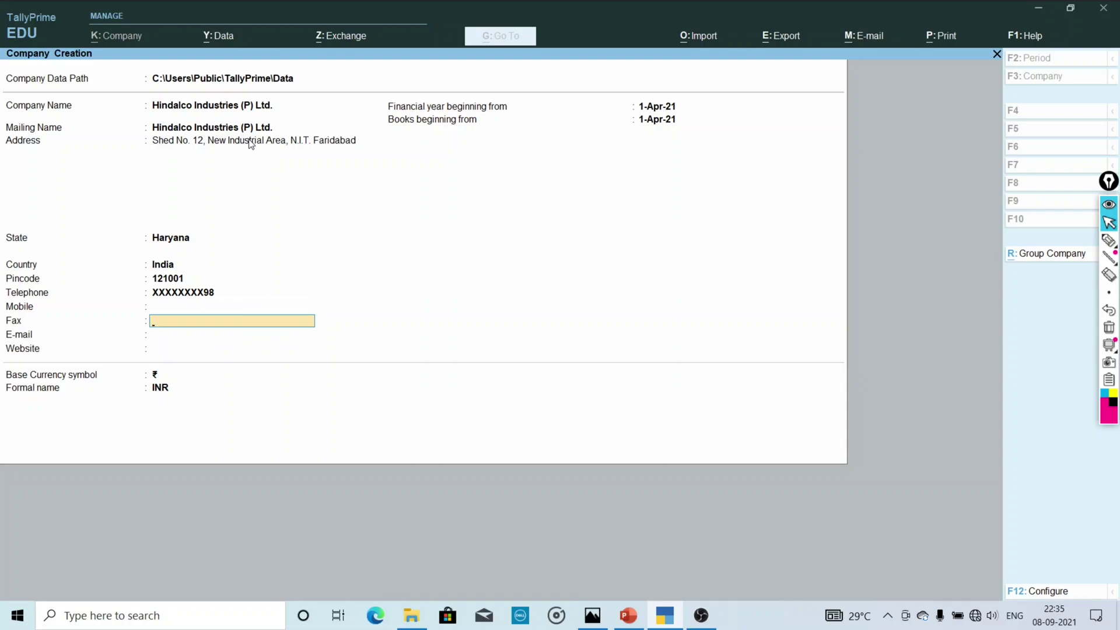
key("Return")
key("Return")
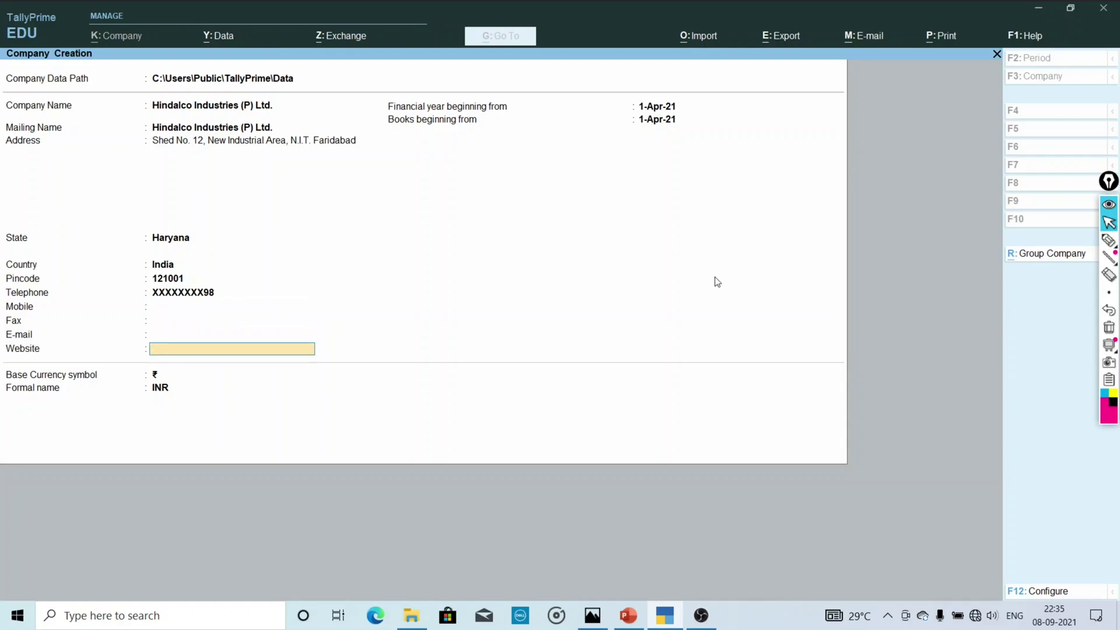
Copy hindalcoindustries.co.in from the PowerPoint slide into the Website field in TallyPrime, and accept 1-Apr-21 as the financial year start.
left_click(628, 615)
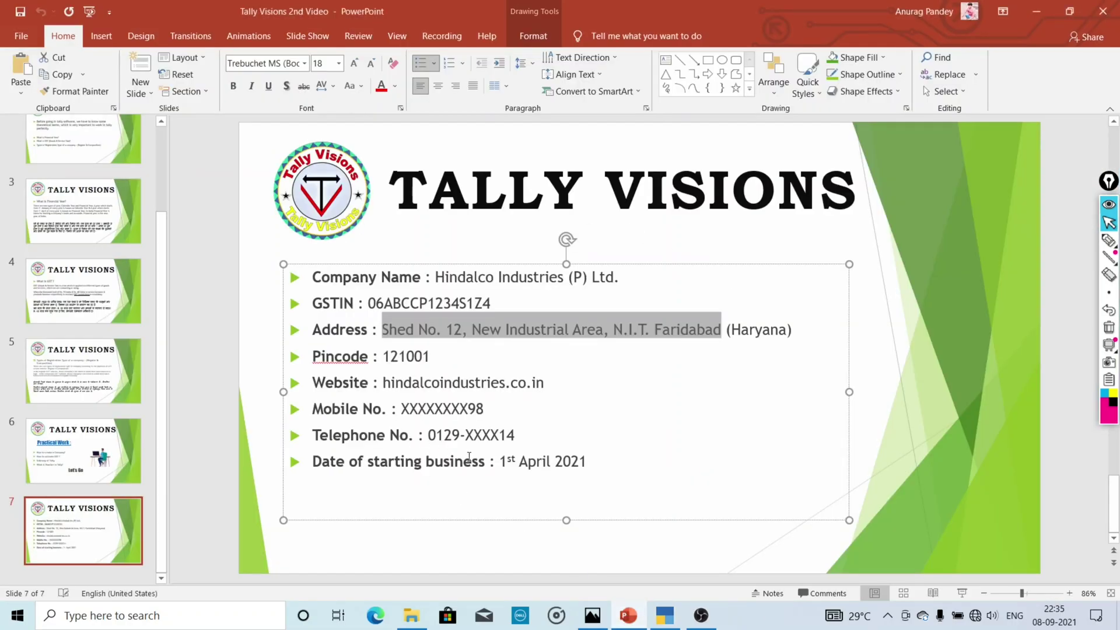
left_click(383, 384)
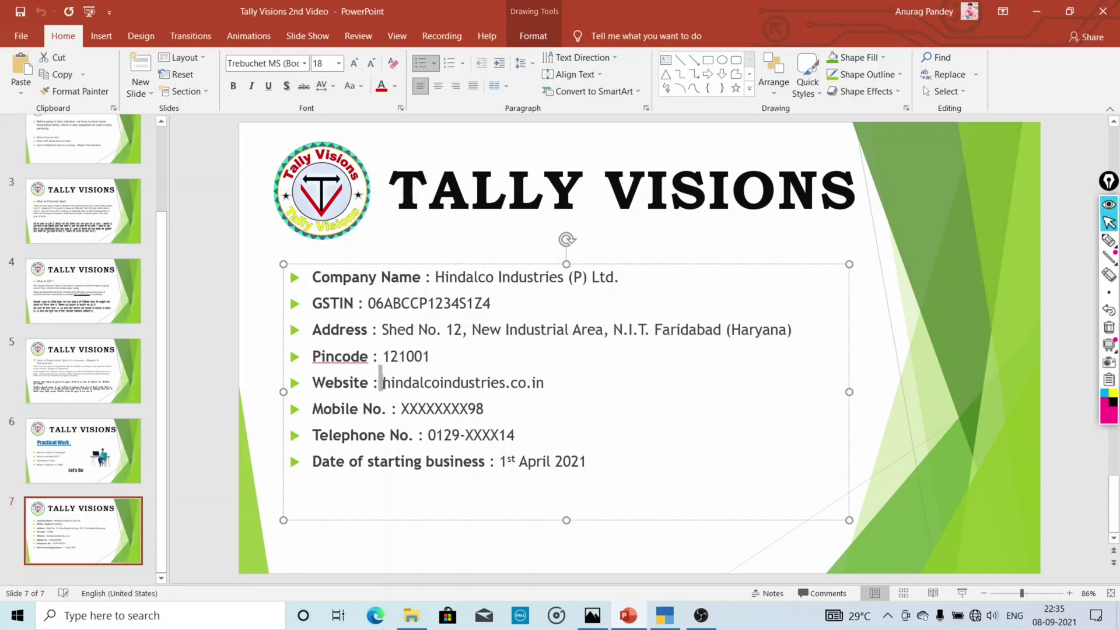
left_click_drag(382, 384, 424, 383)
mouse_move(533, 391)
left_mouse_down()
mouse_move(553, 401)
mouse_move(549, 386)
left_mouse_up()
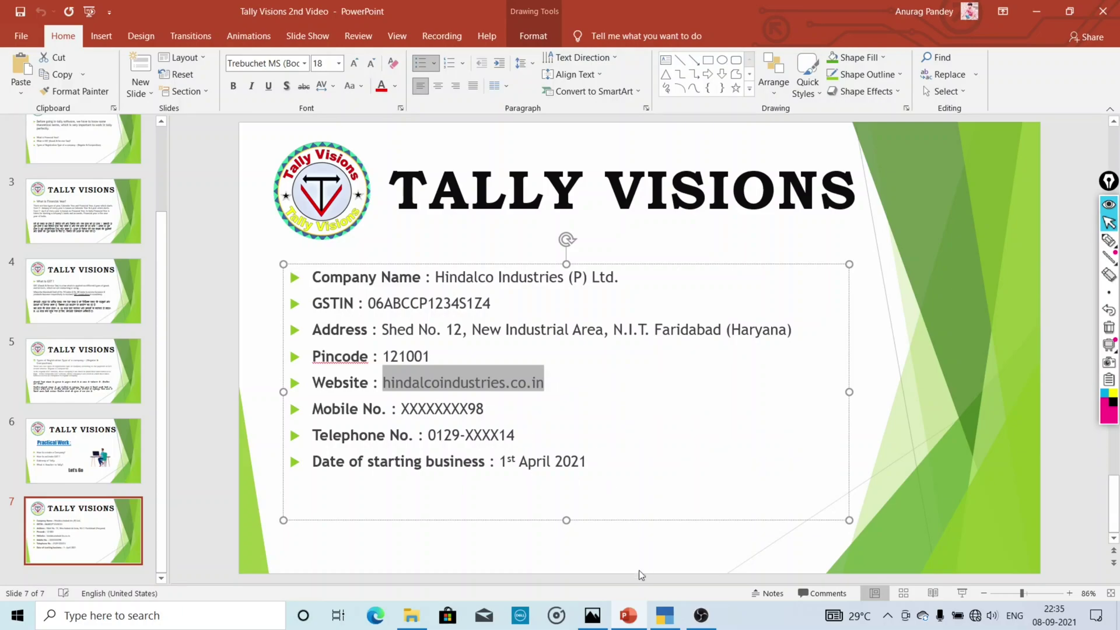
left_click(677, 619)
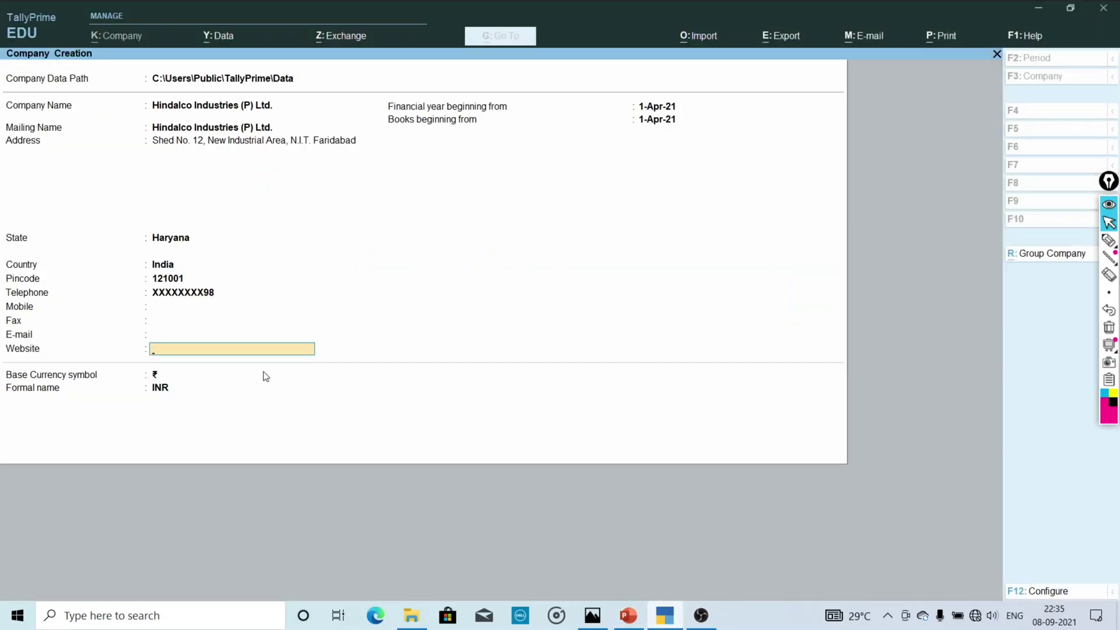
key("ctrl")
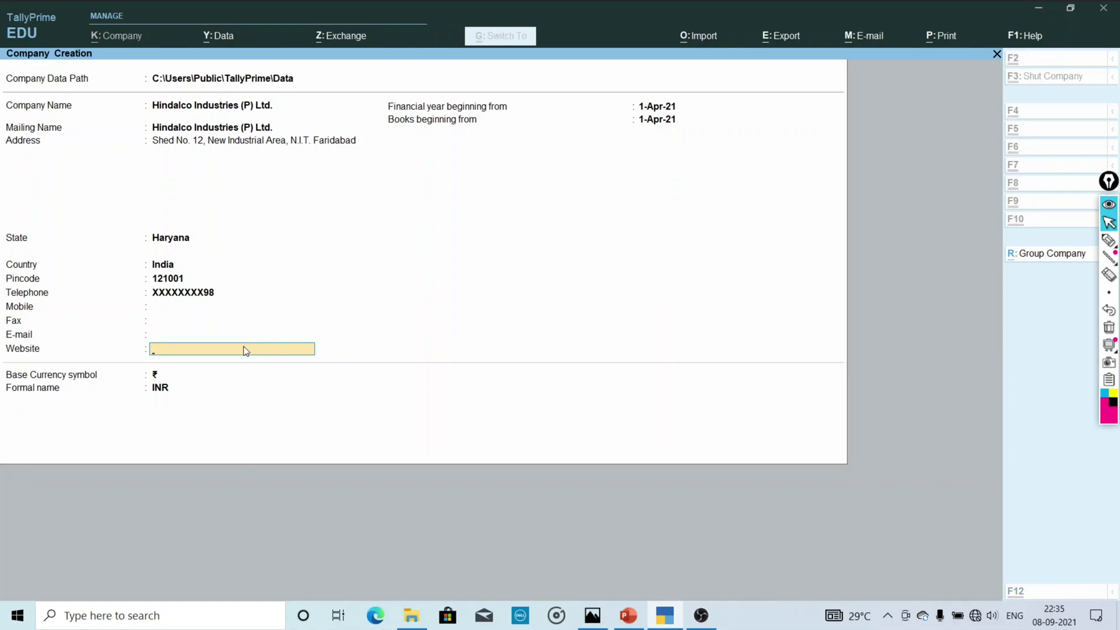
key("ctrl+v")
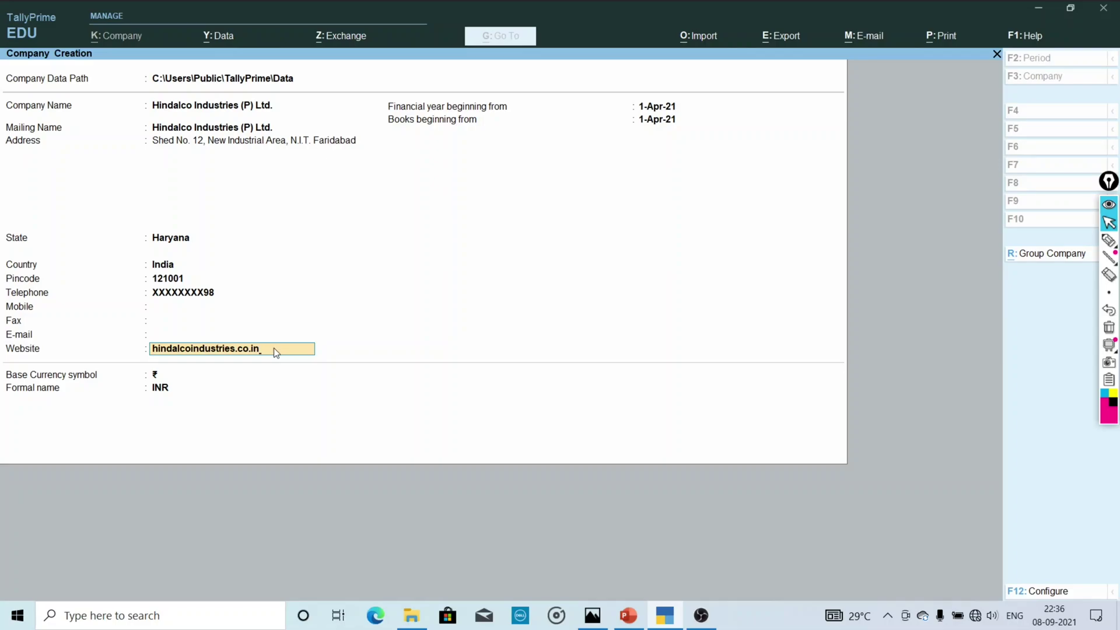
key("Return")
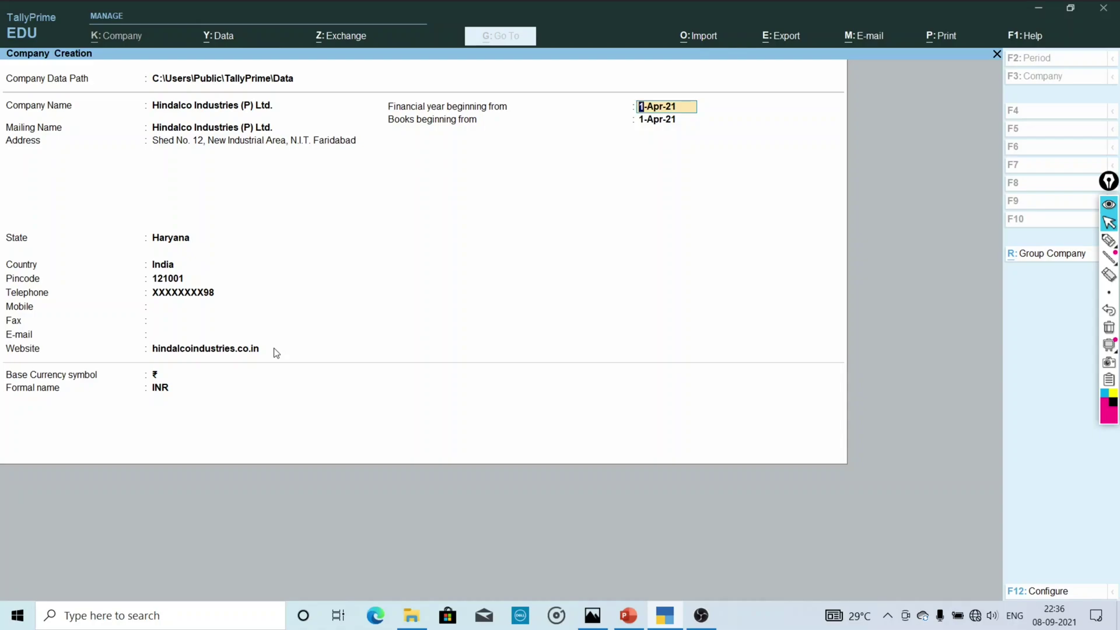
key("Return")
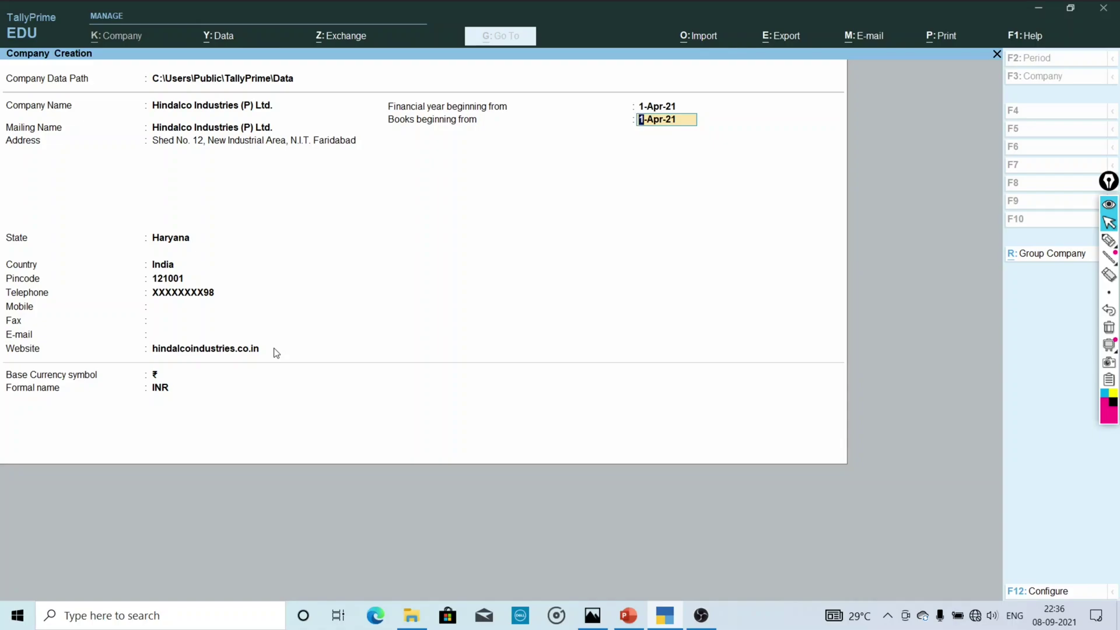
Accept 1-Apr-21 as the books' start date, ₹ as the base currency symbol and INR as the formal name, and save the company.
key("Return")
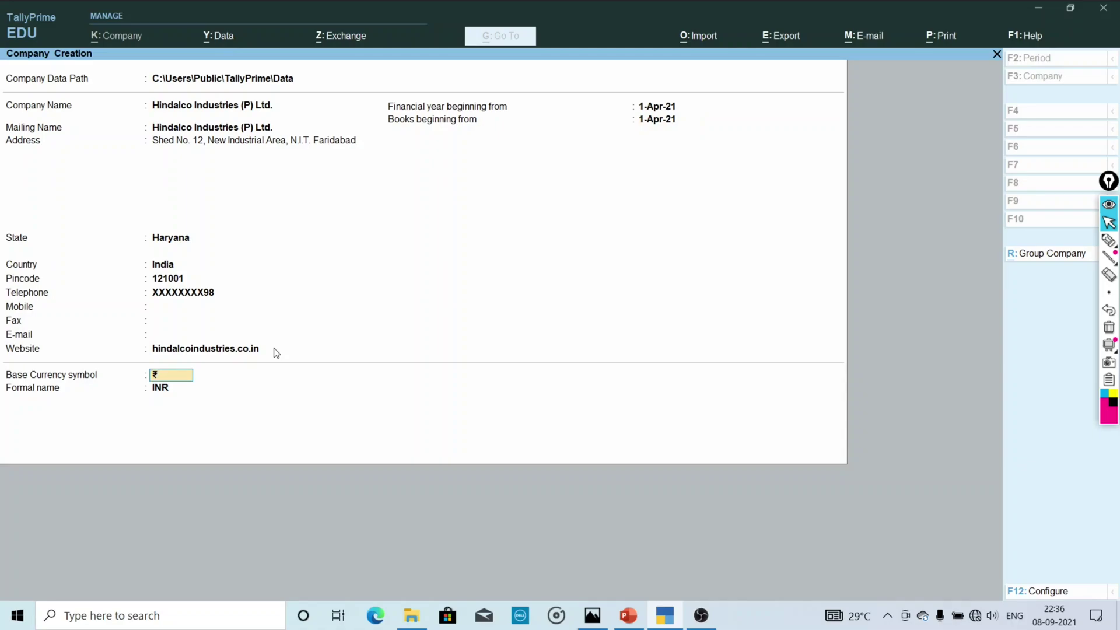
key("Return")
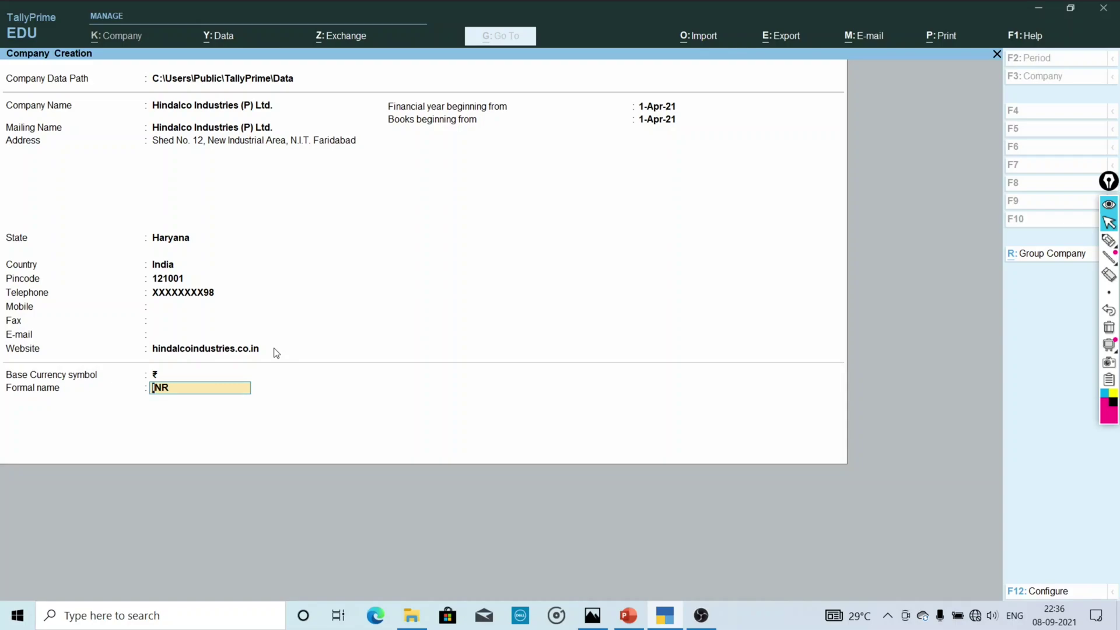
key("Return")
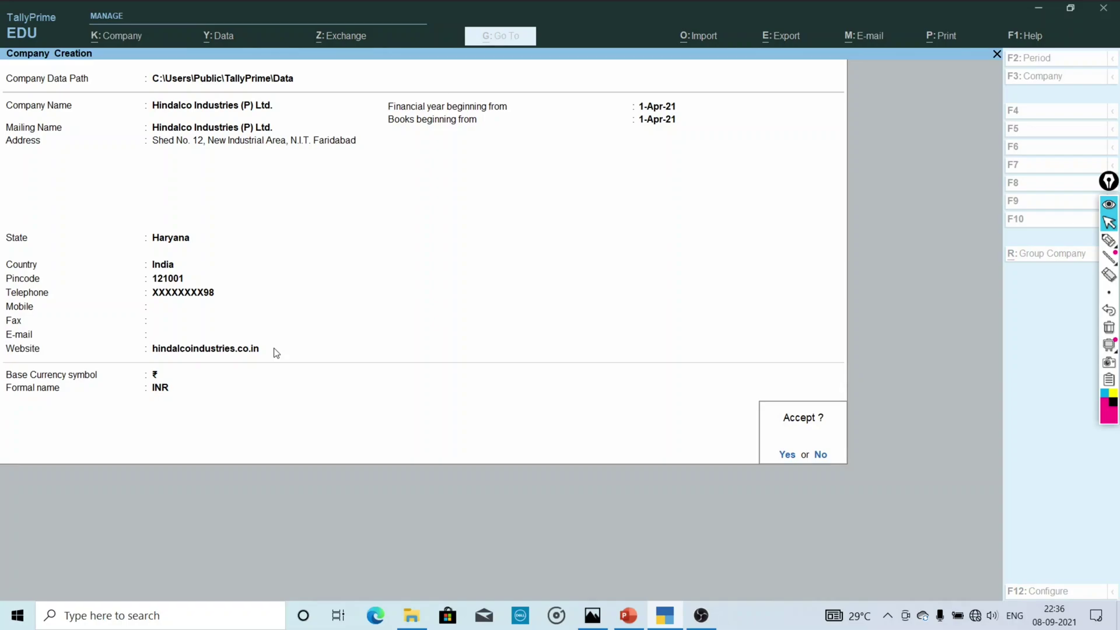
key("Return")
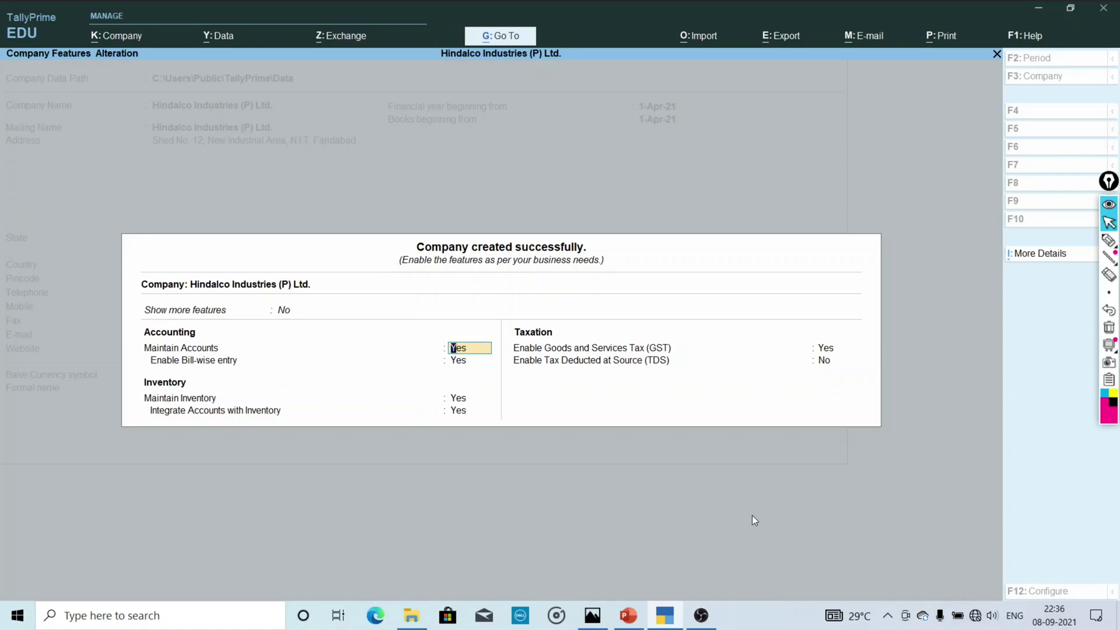
Keep accounts, bill-wise entry, inventory and their integration at Yes, and enable Goods and Services Tax (GST) to open its details.
key("Return")
key("Return")
key("Return")
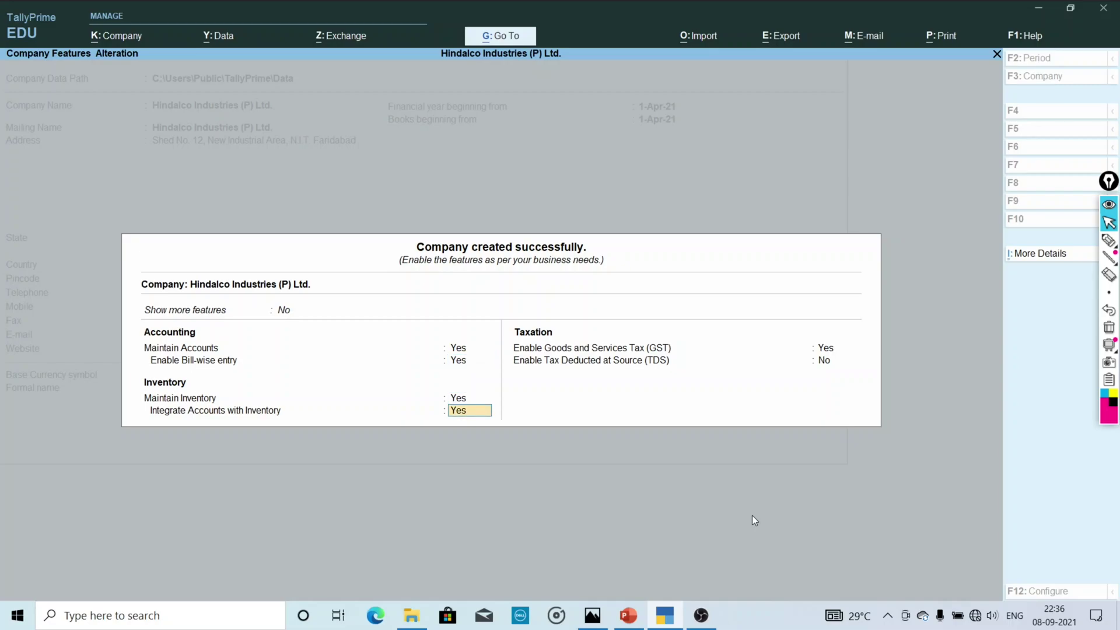
key("Return")
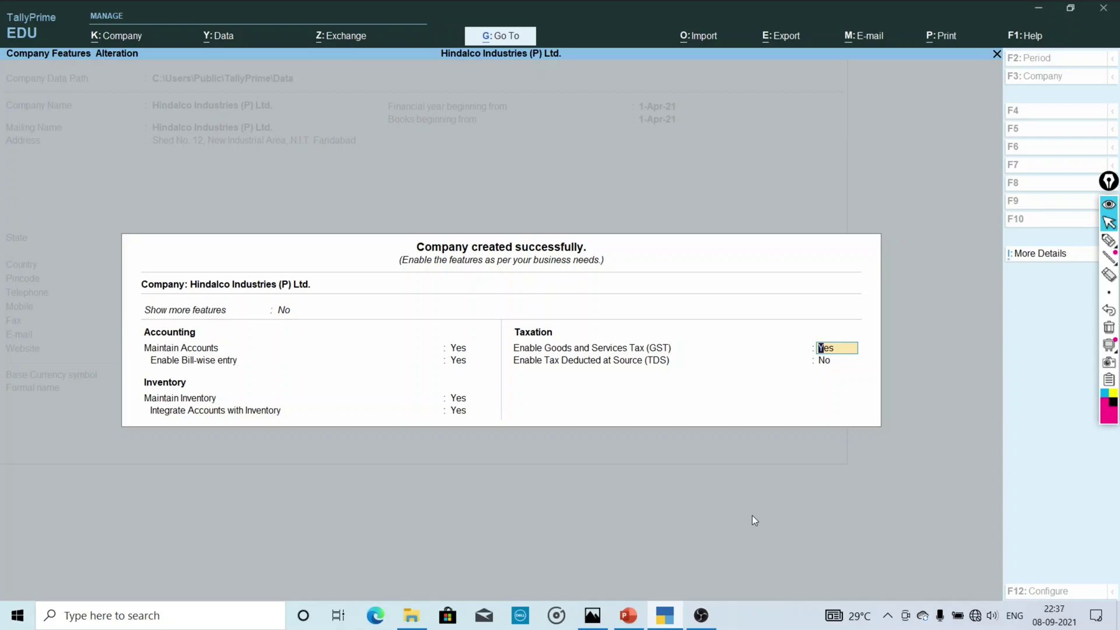
key("Return")
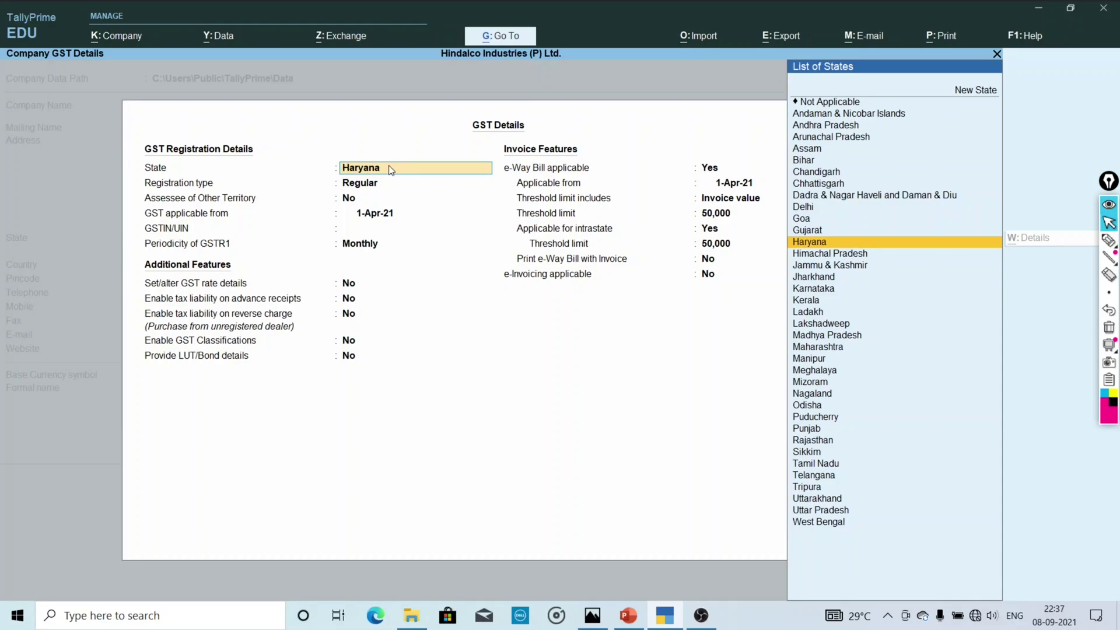
Accept Haryana as the GST state, Regular registration, No for Assessee of Other Territory, and 1-Apr-21 as the GST applicability date.
key("Return")
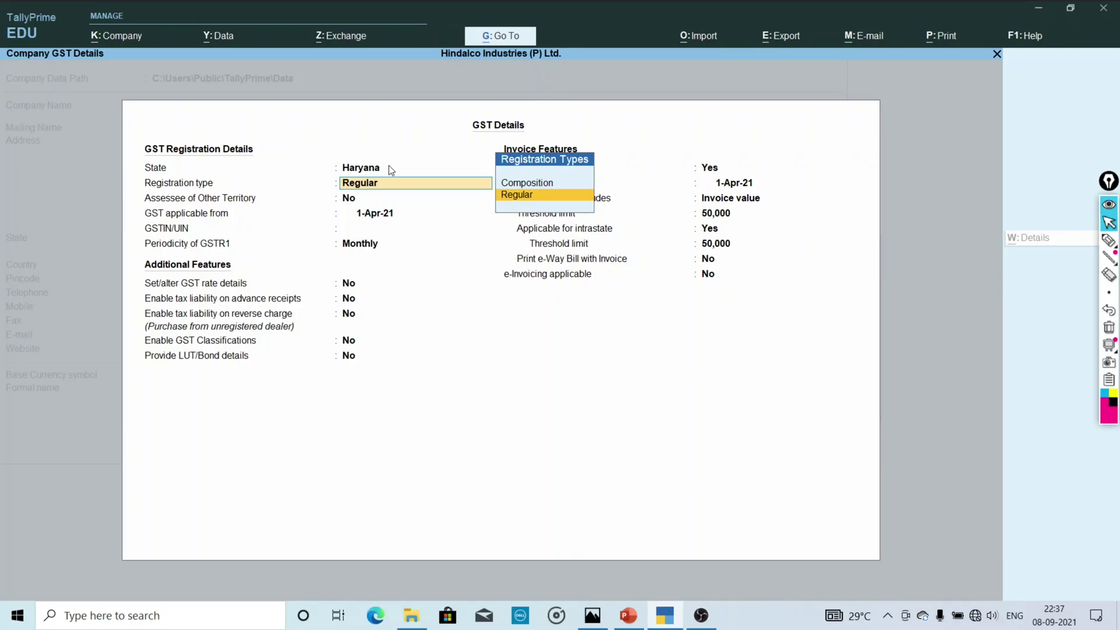
key("Return")
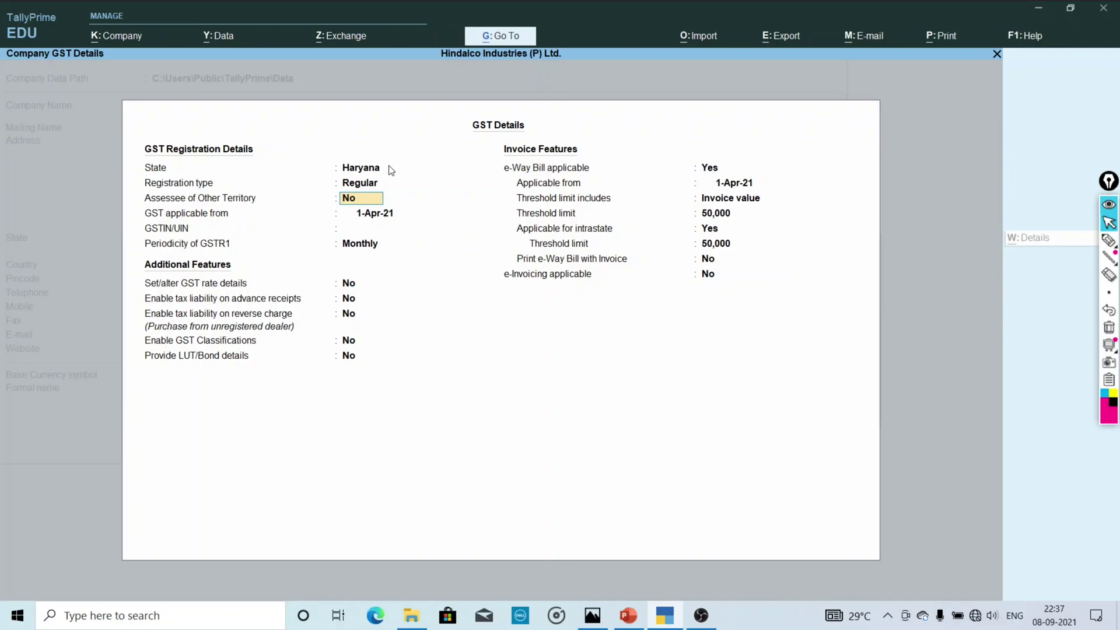
key("Return")
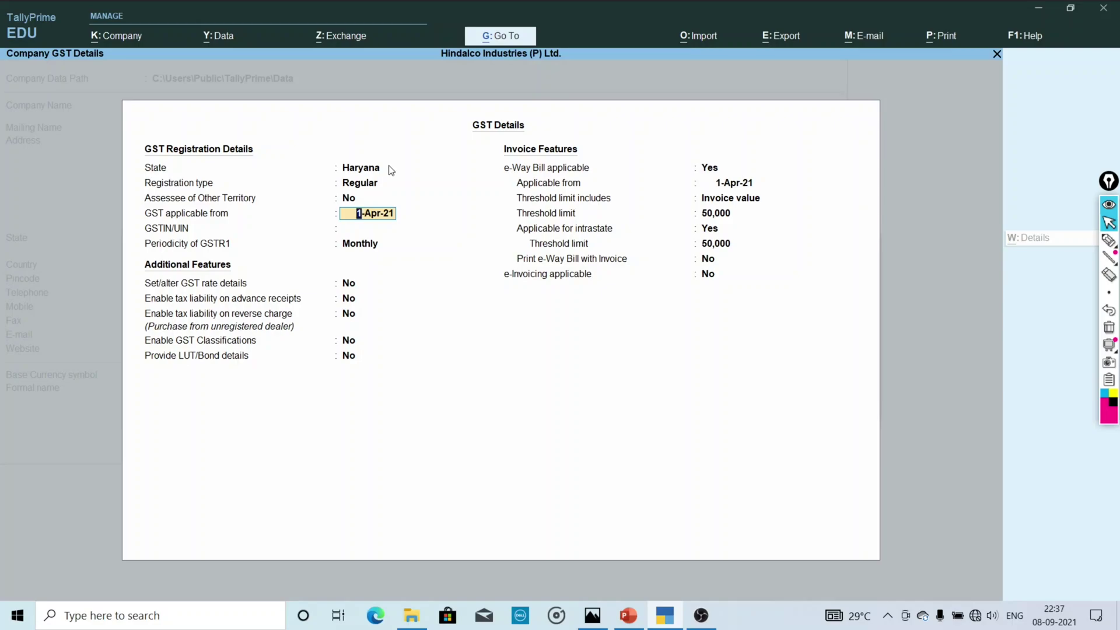
key("Return")
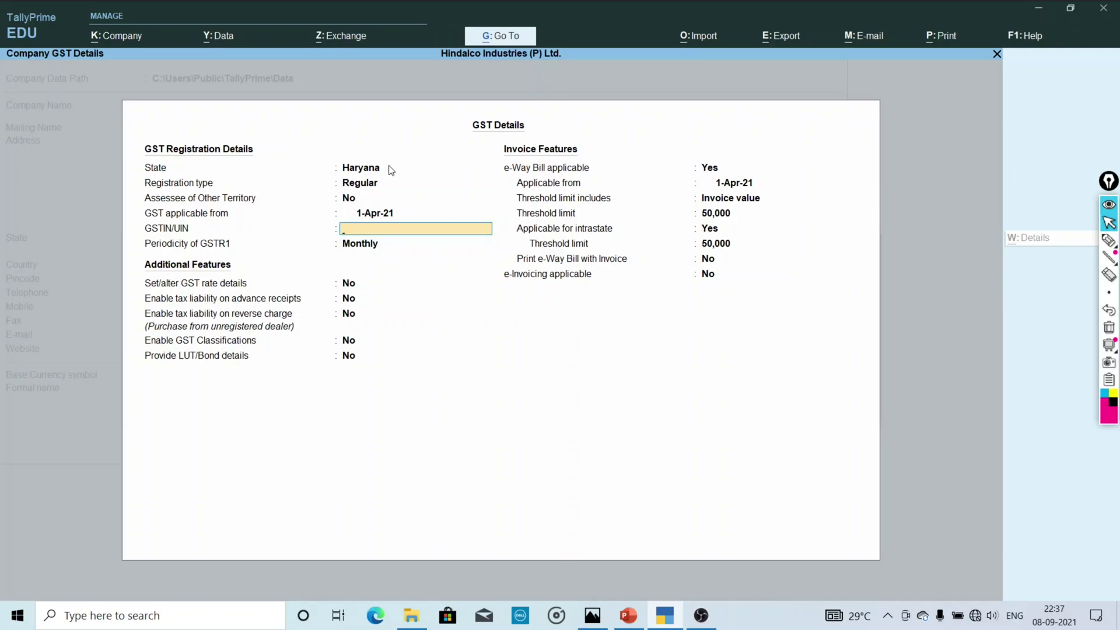
Copy the company's GSTIN from the PowerPoint slide and paste it into the GSTIN/UIN field in TallyPrime.
left_click(629, 616)
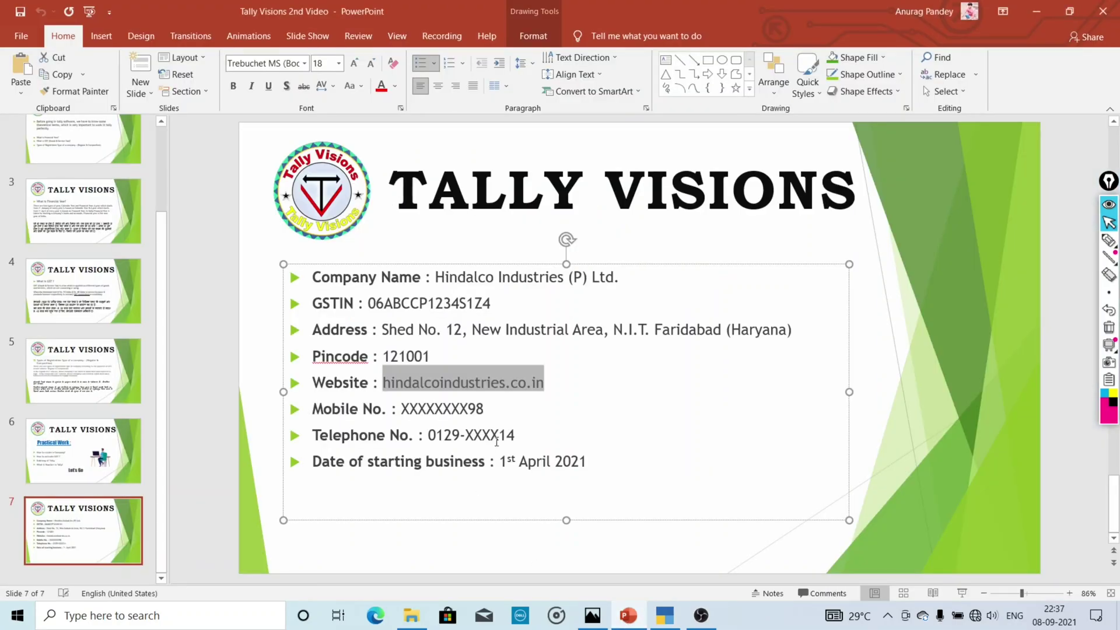
left_click_drag(368, 303, 493, 308)
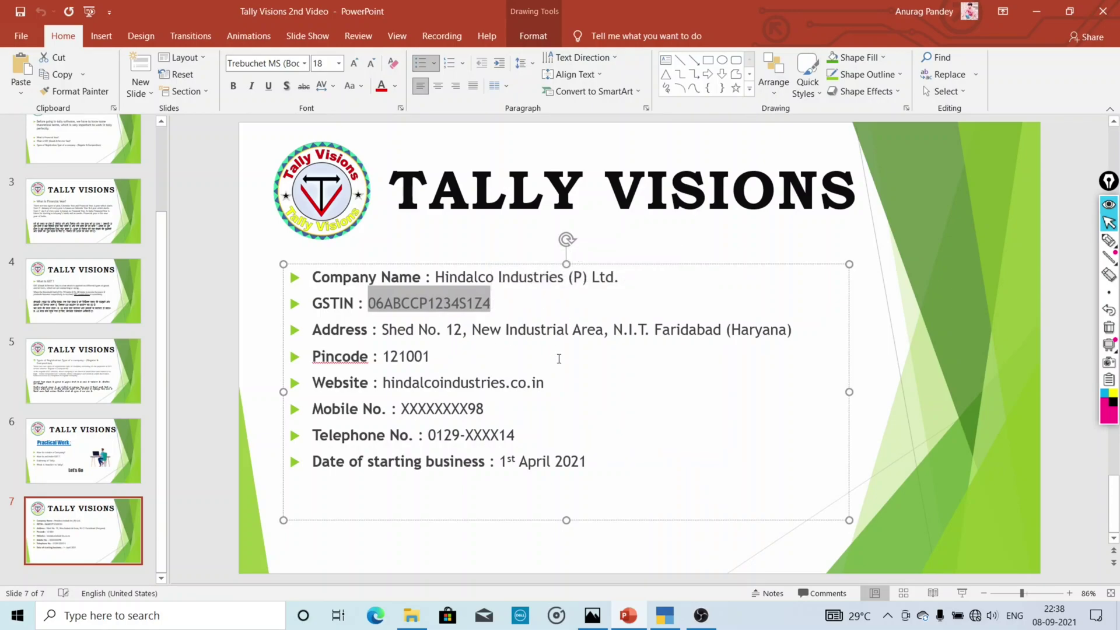
left_click(653, 617)
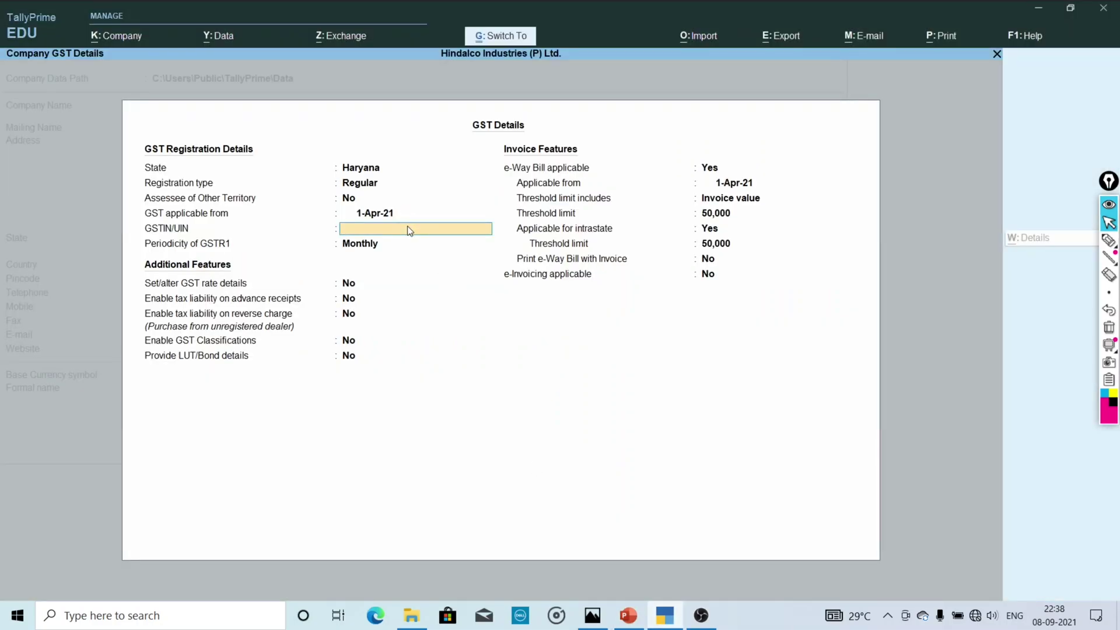
key("ctrl+alt+v")
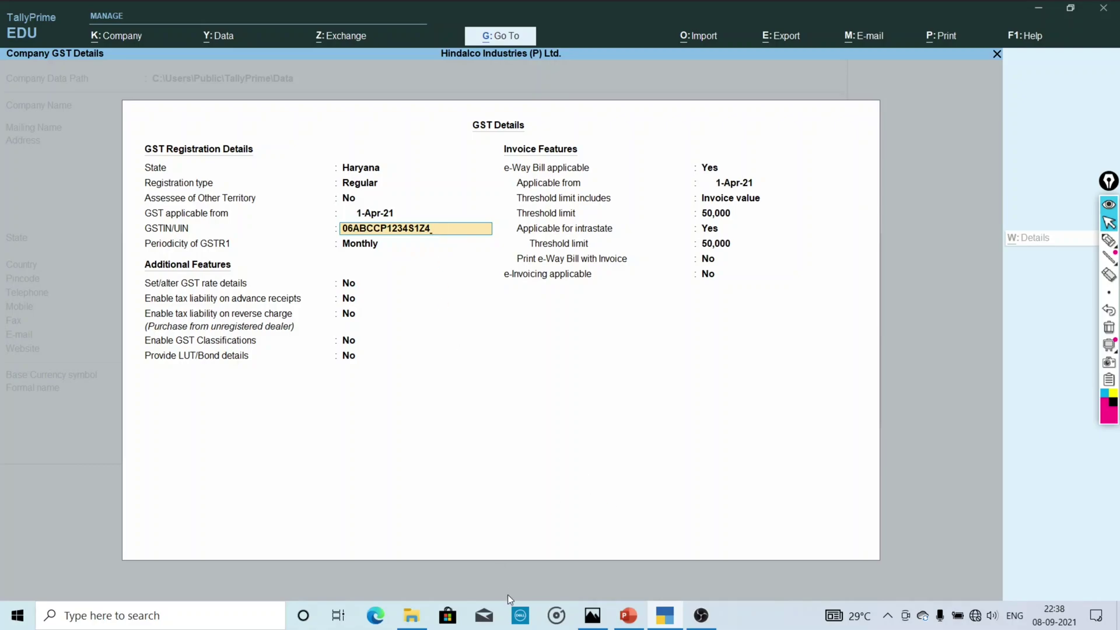
Switch to the gstin-format.jpg image in Photos and underline the state code and PAN parts of the sample GSTIN with the screen pen.
left_click(596, 621)
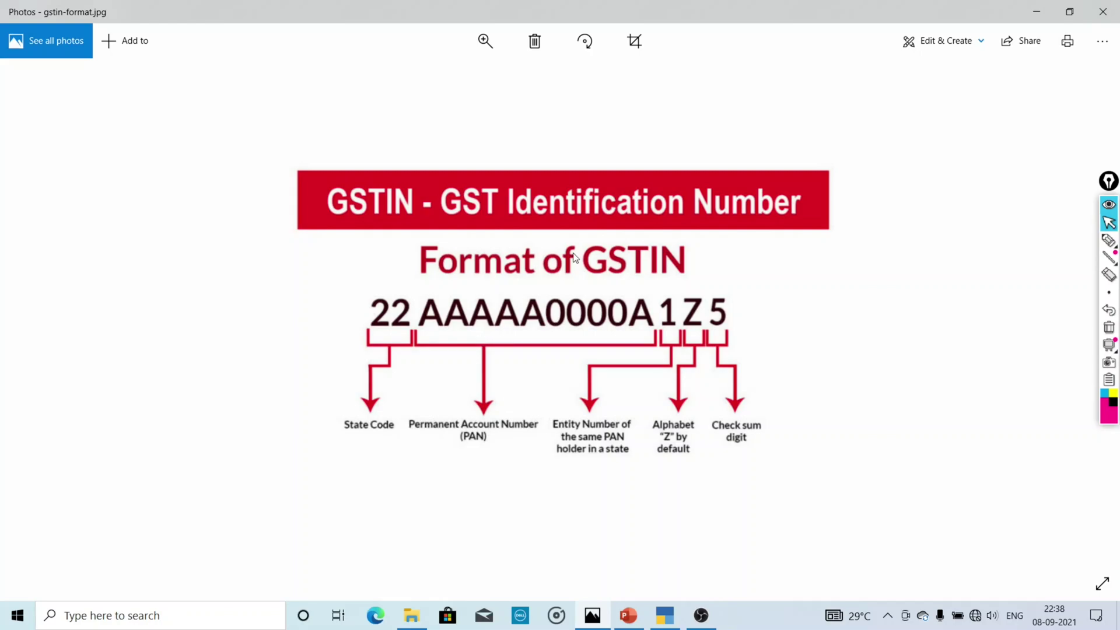
left_click(1109, 241)
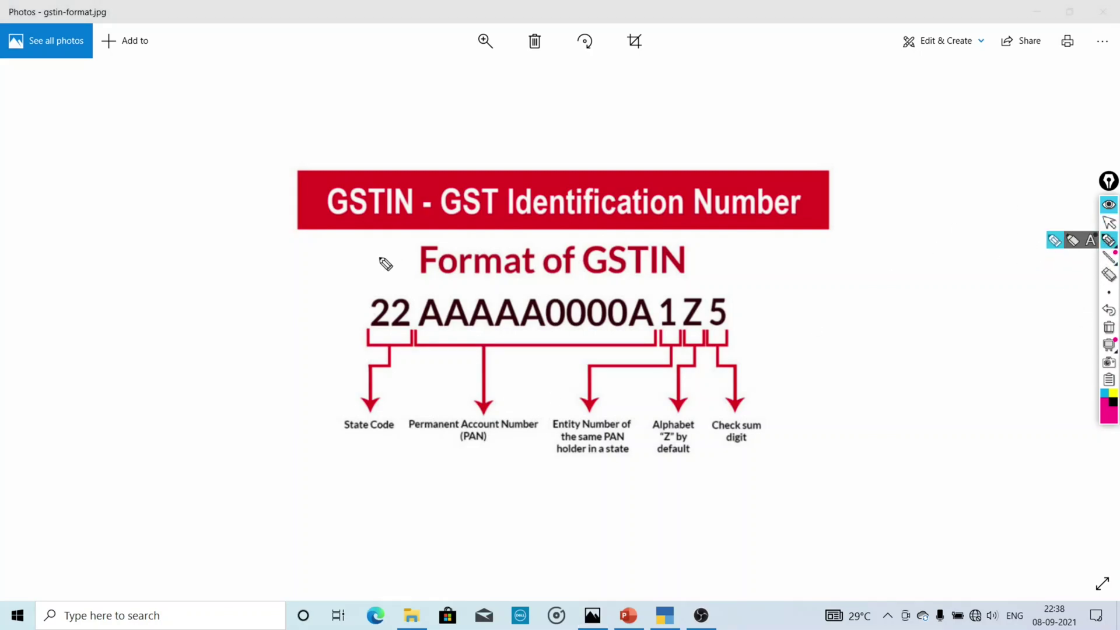
mouse_move(369, 327)
left_mouse_down()
mouse_move(377, 338)
mouse_move(409, 316)
left_mouse_up()
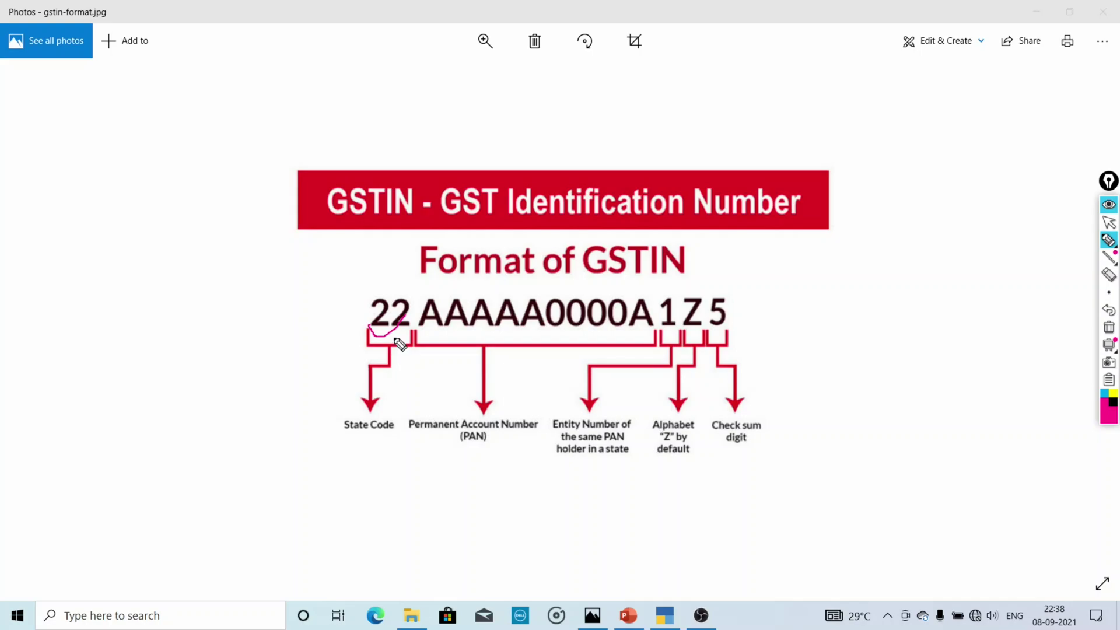
left_click_drag(426, 337, 652, 332)
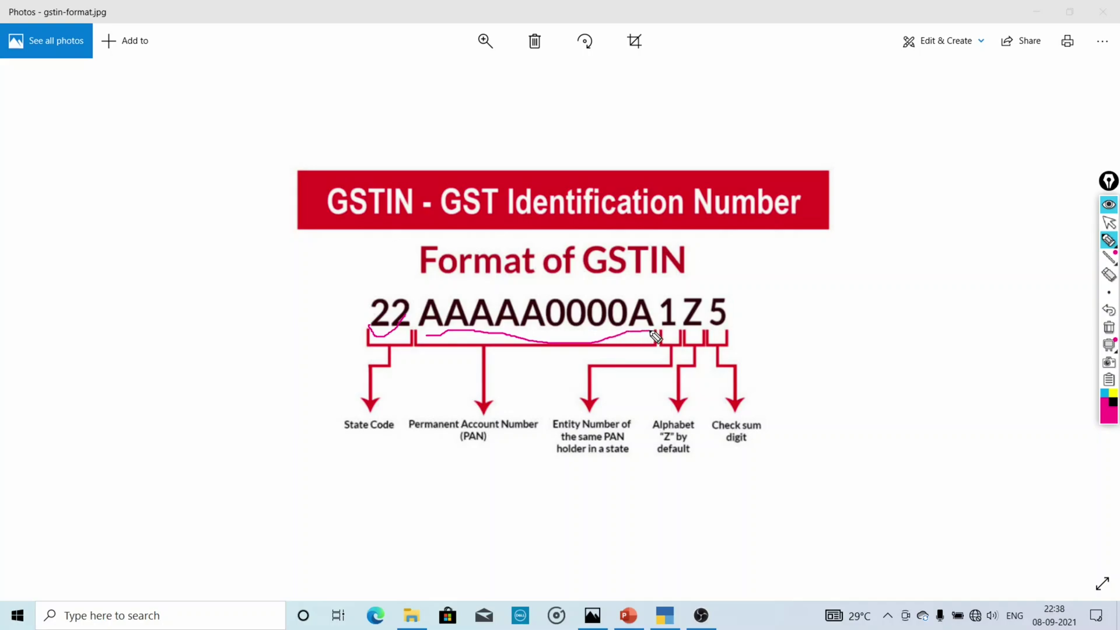
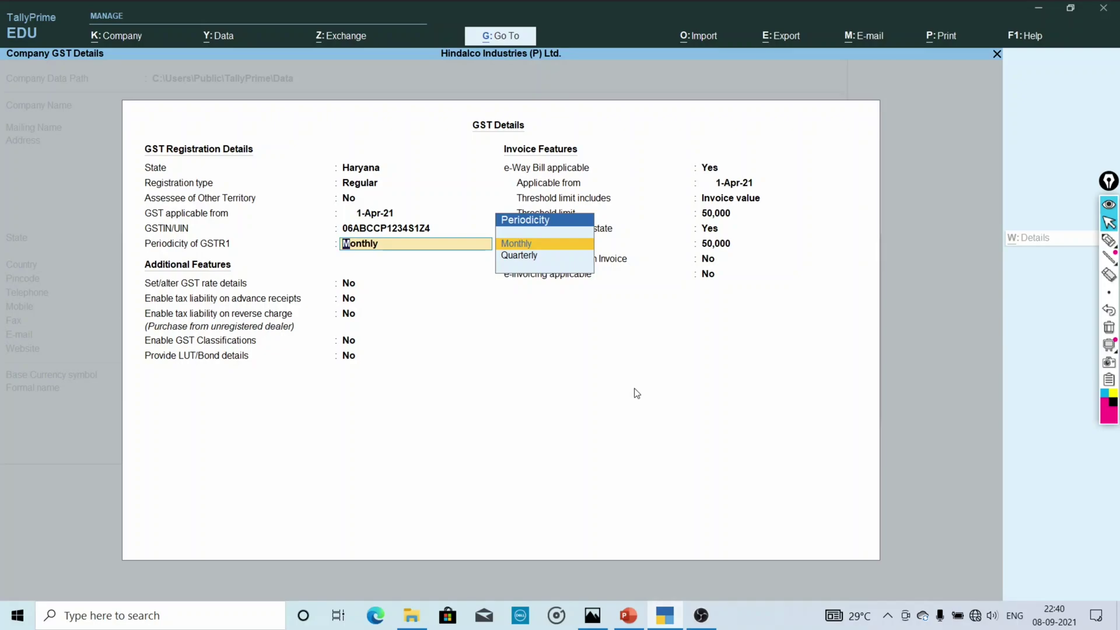
Set the periodicity of GSTR1 to Quarterly in the company's GST details.
key("Down")
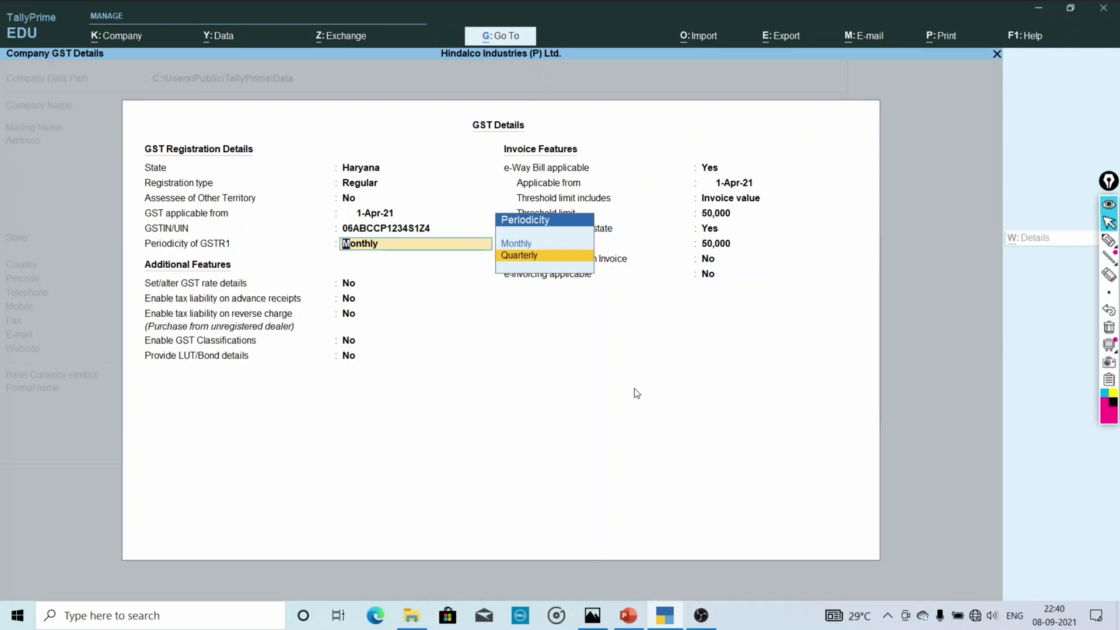
key("Up")
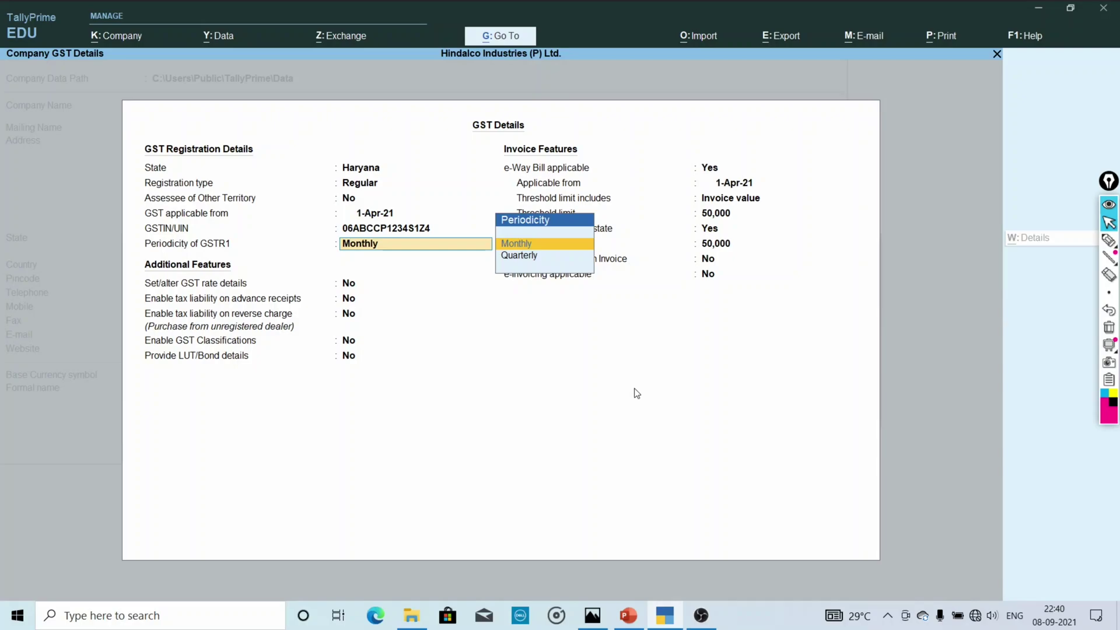
key("Down")
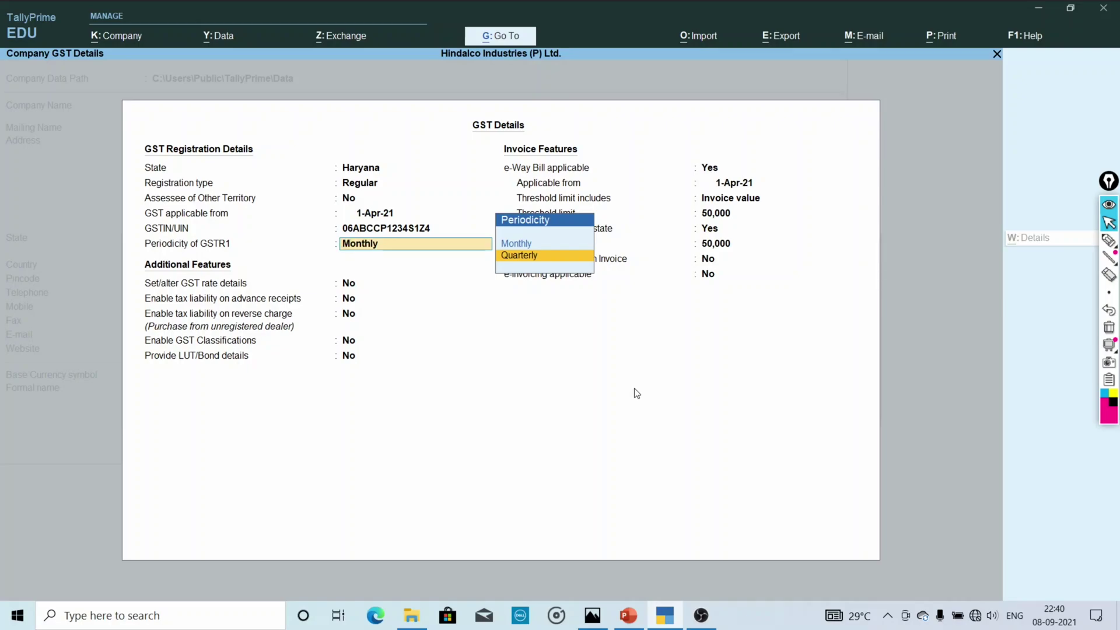
key("Return")
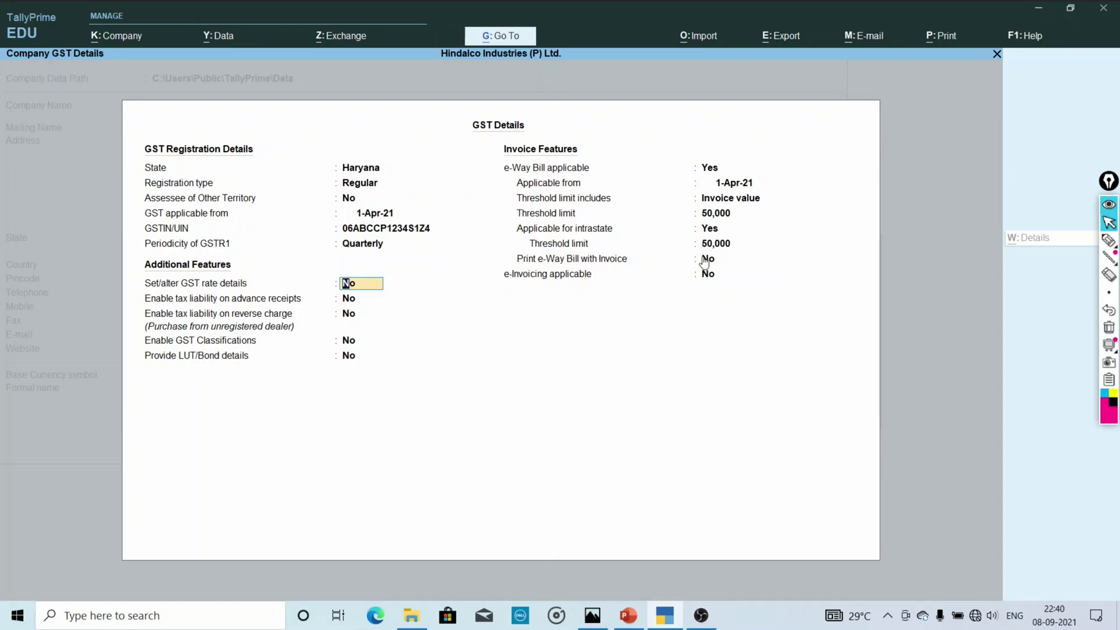
Tick the Additional Features heading with the screen pen and clear the annotation.
left_click(1109, 240)
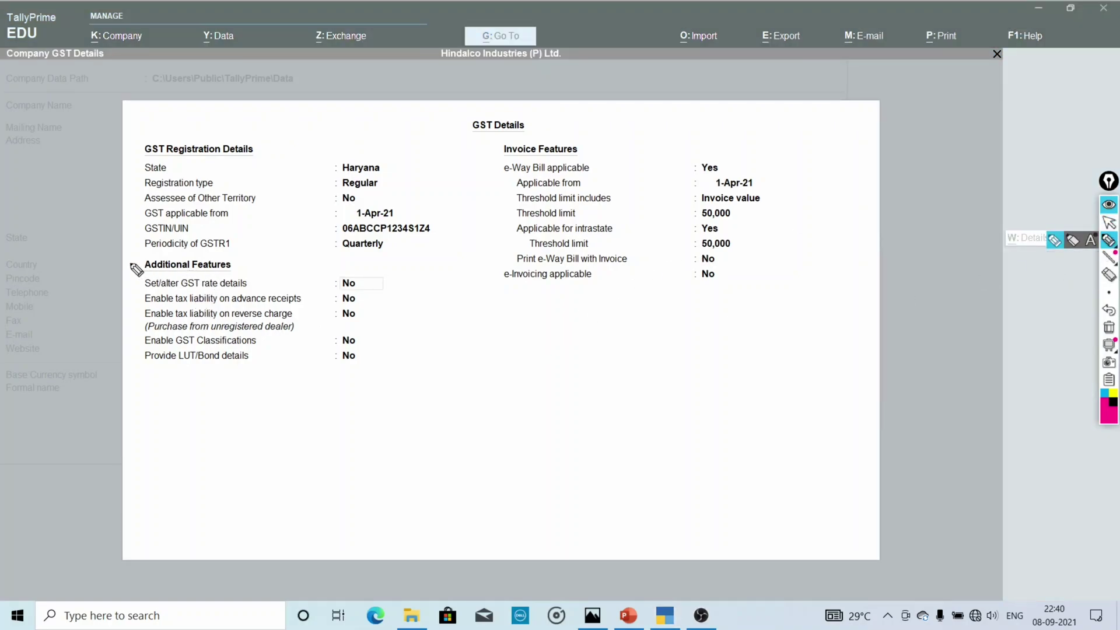
mouse_move(128, 265)
left_mouse_down()
mouse_move(133, 278)
mouse_move(155, 251)
left_mouse_up()
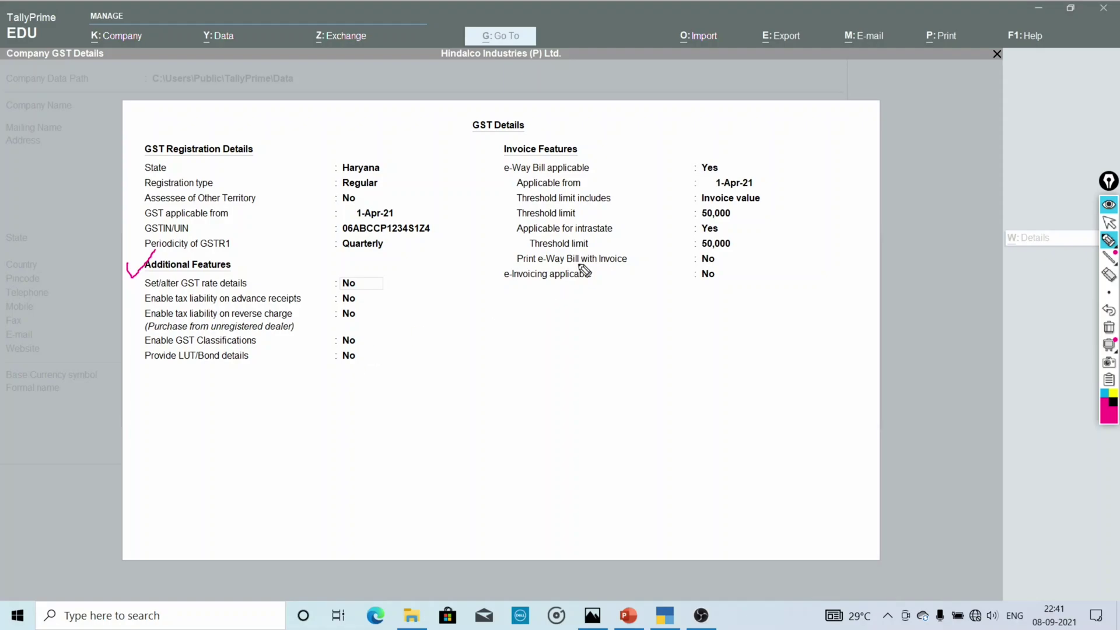
left_click(1110, 225)
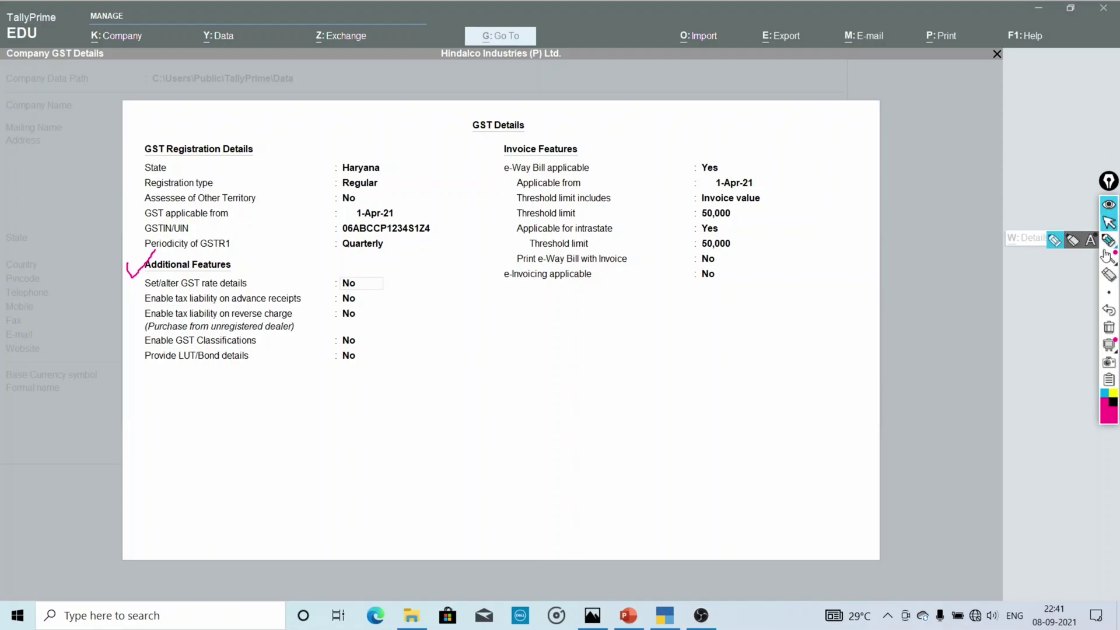
left_click(1112, 340)
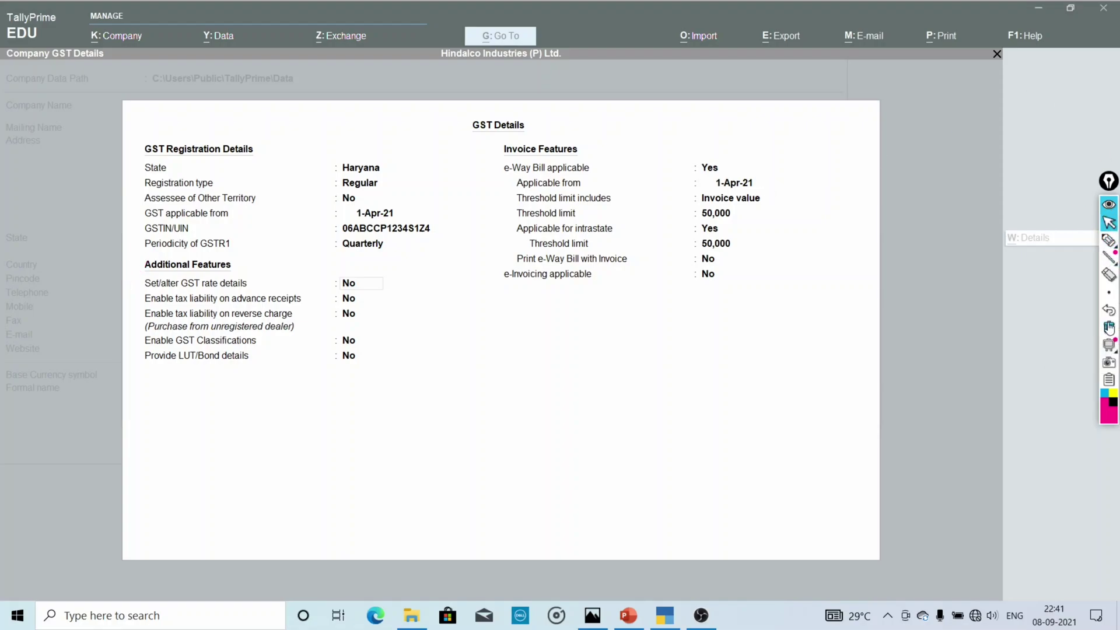
Keep the GSTR1 periodicity at Quarterly and leave all the additional GST features set to No.
left_click(357, 245)
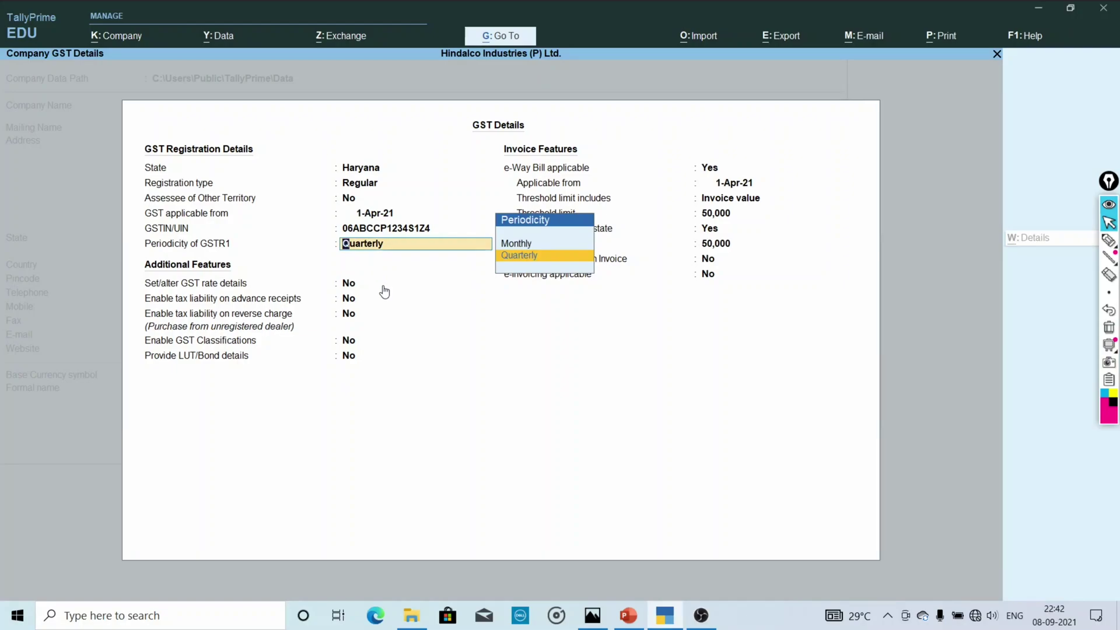
key("Return")
key("Return")
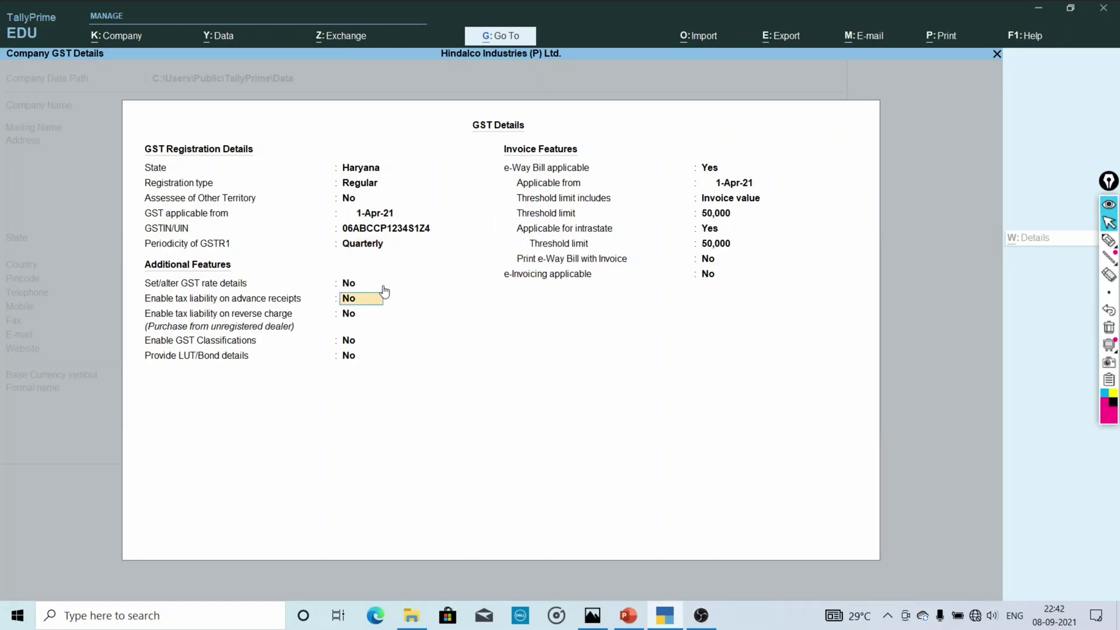
key("Return")
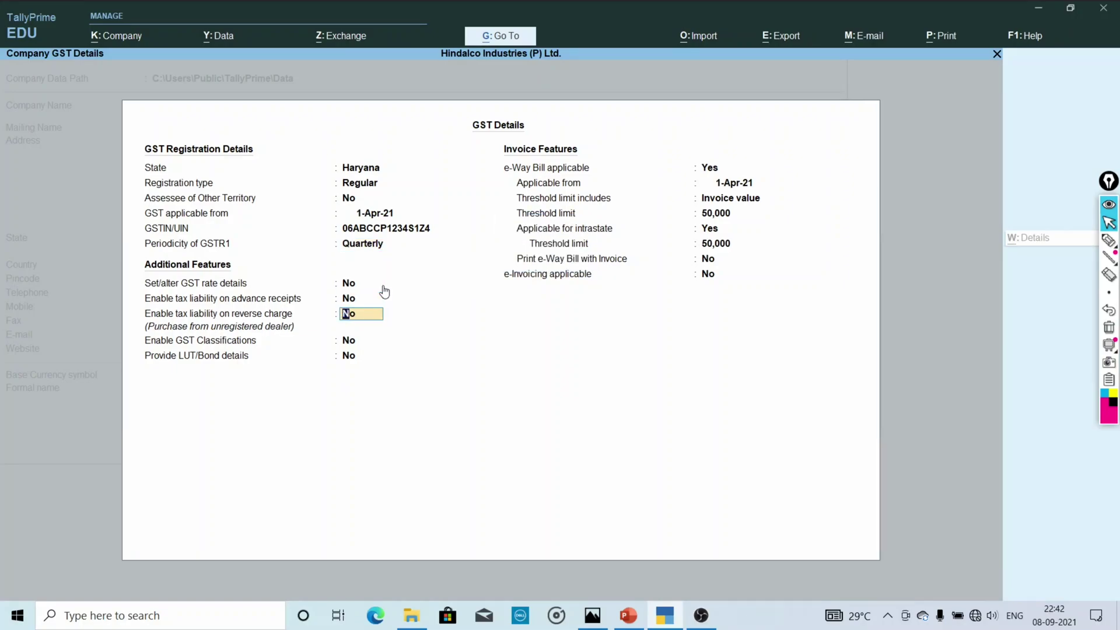
key("Return")
key("Return")
key("Return")
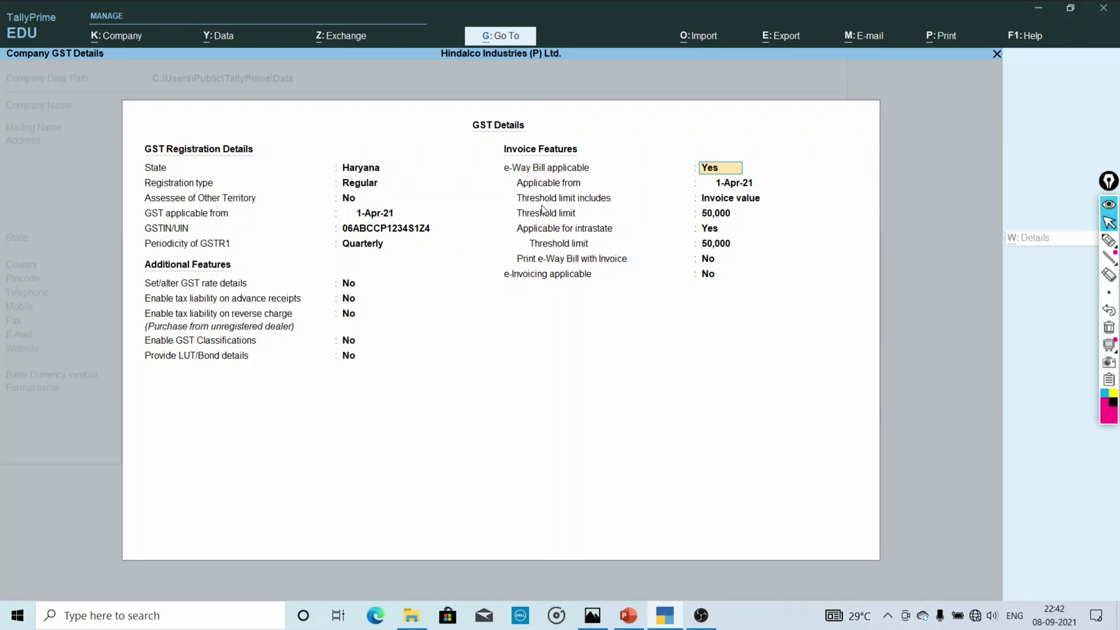
Keep e-Way Bill applicable at Yes from 1-Apr-21, with Invoice value as the basis of the threshold limit.
key("Return")
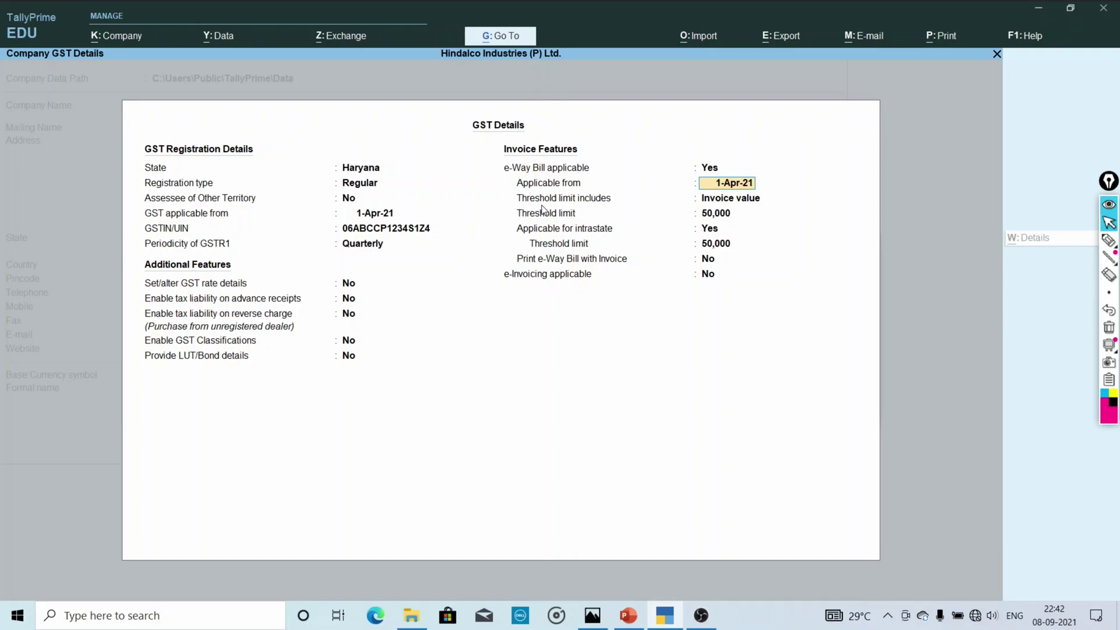
key("Return")
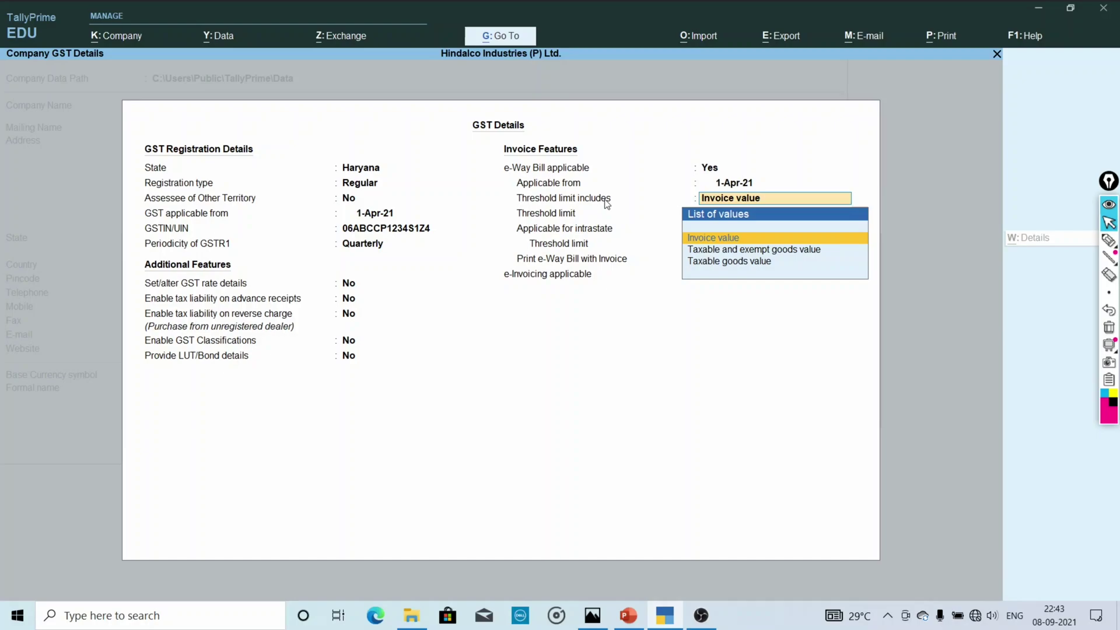
key("Return")
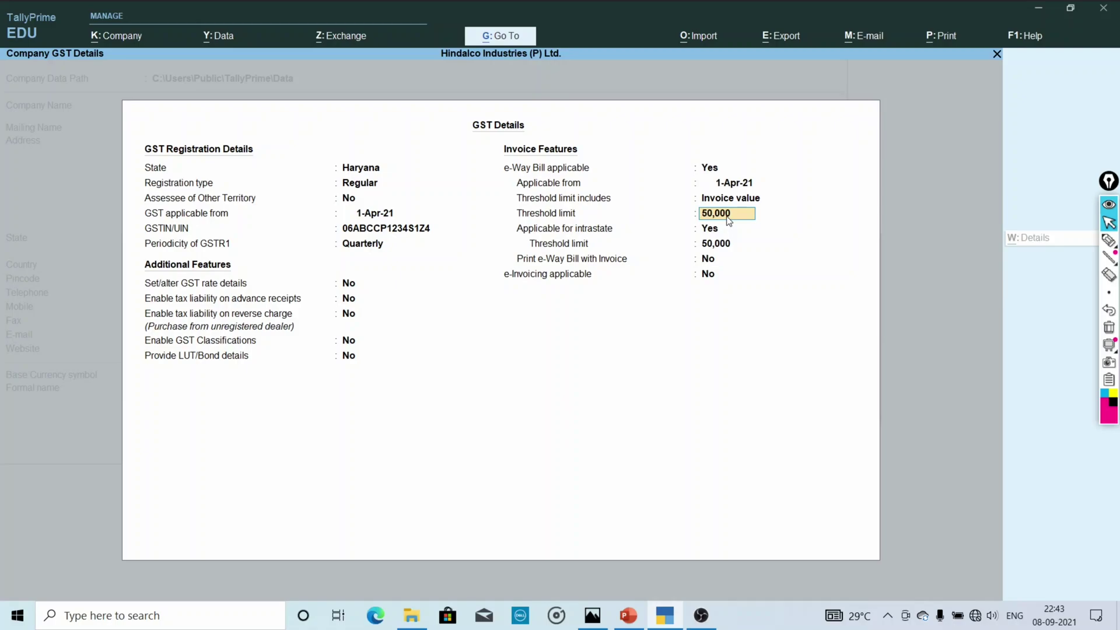
Keep both e-Way Bill threshold limits at 50,000, intrastate at Yes, and e-Way Bill printing and e-Invoicing at No, and accept the GST details.
key("Return")
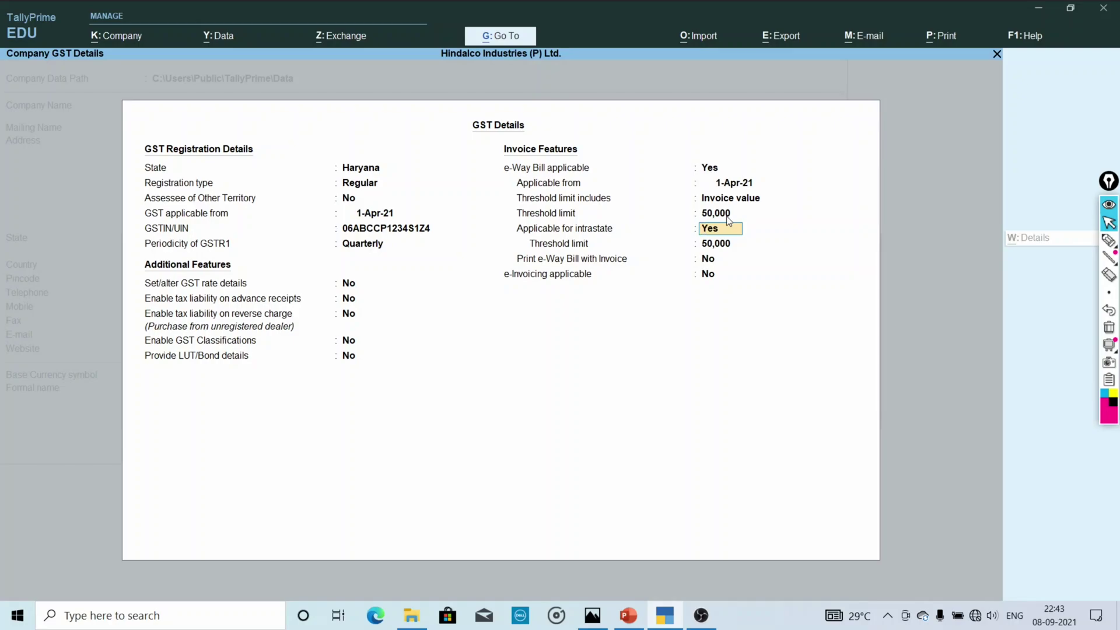
key("Return")
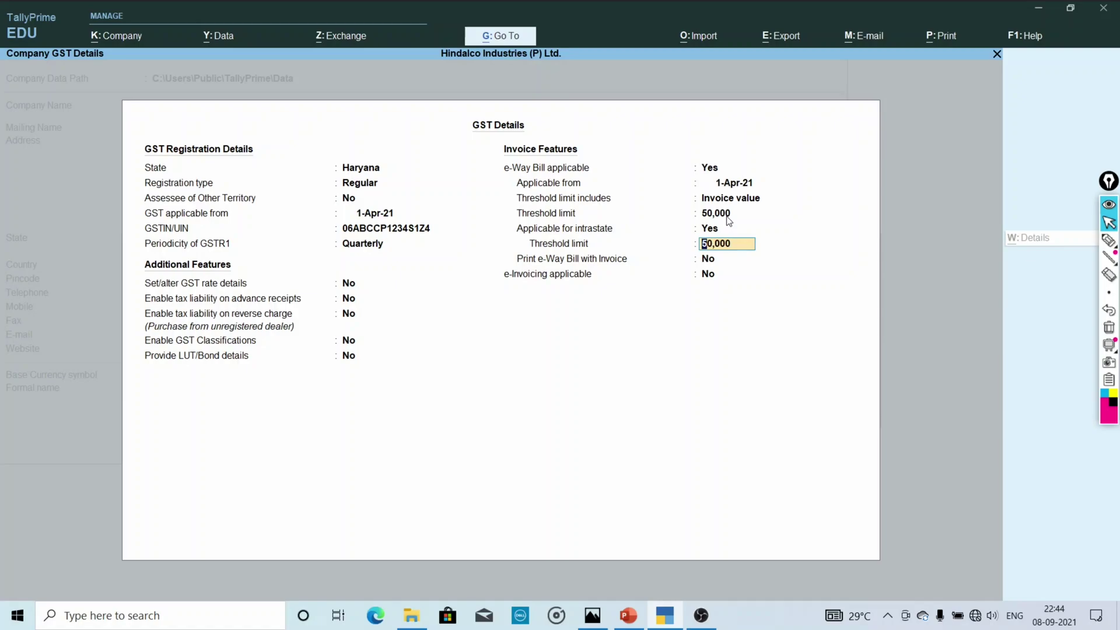
key("Return")
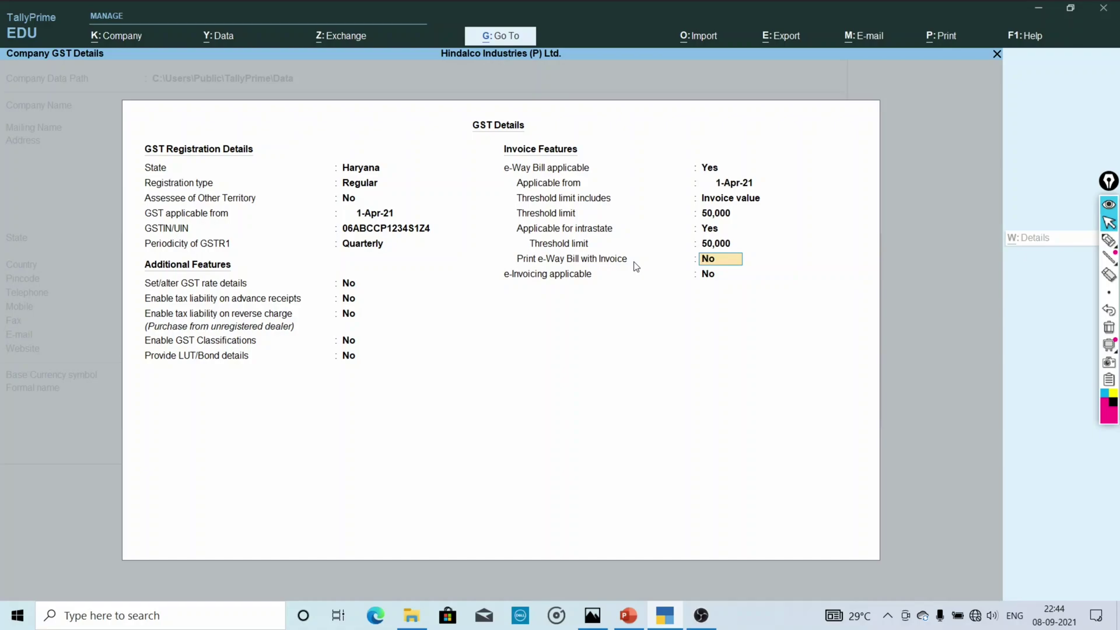
key("Return")
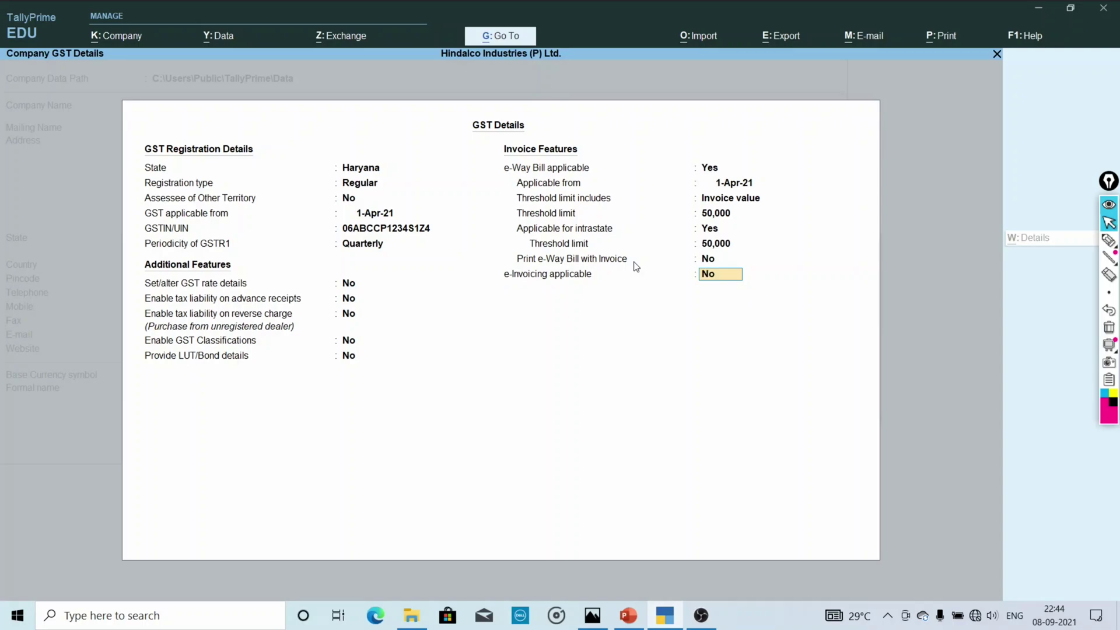
key("Return")
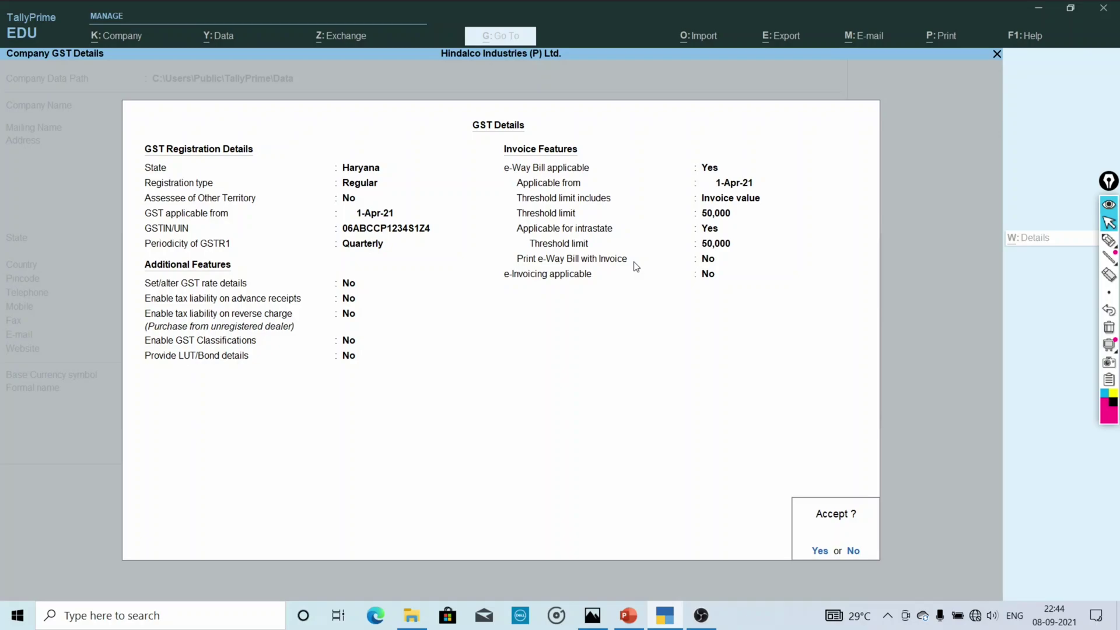
key("y")
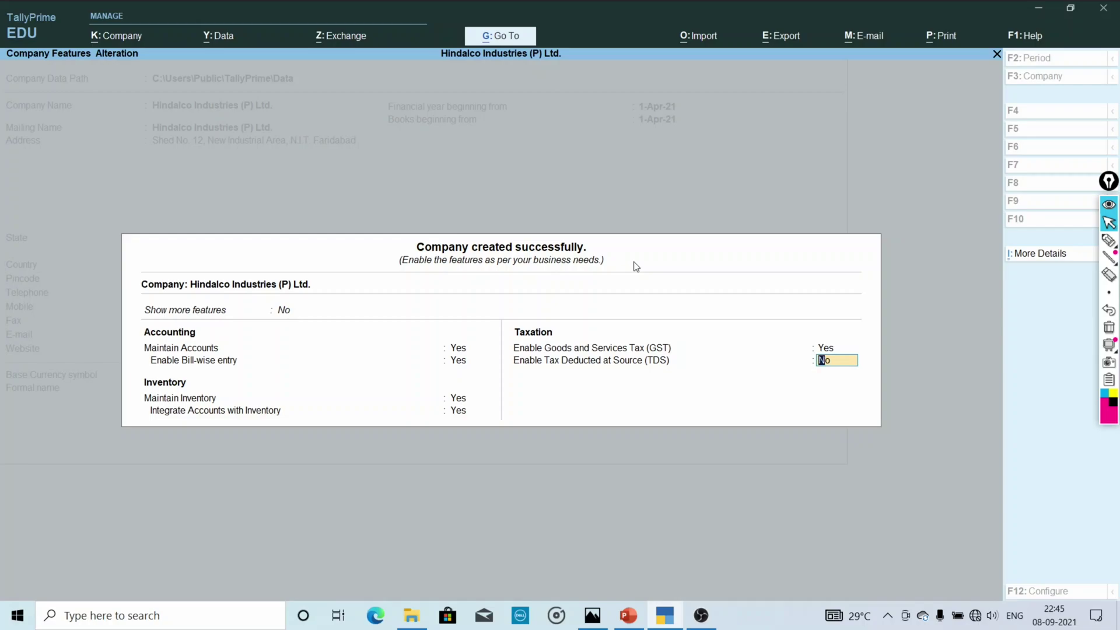
Leave Tax Deducted at Source (TDS) set to No and accept the company features.
key("Return")
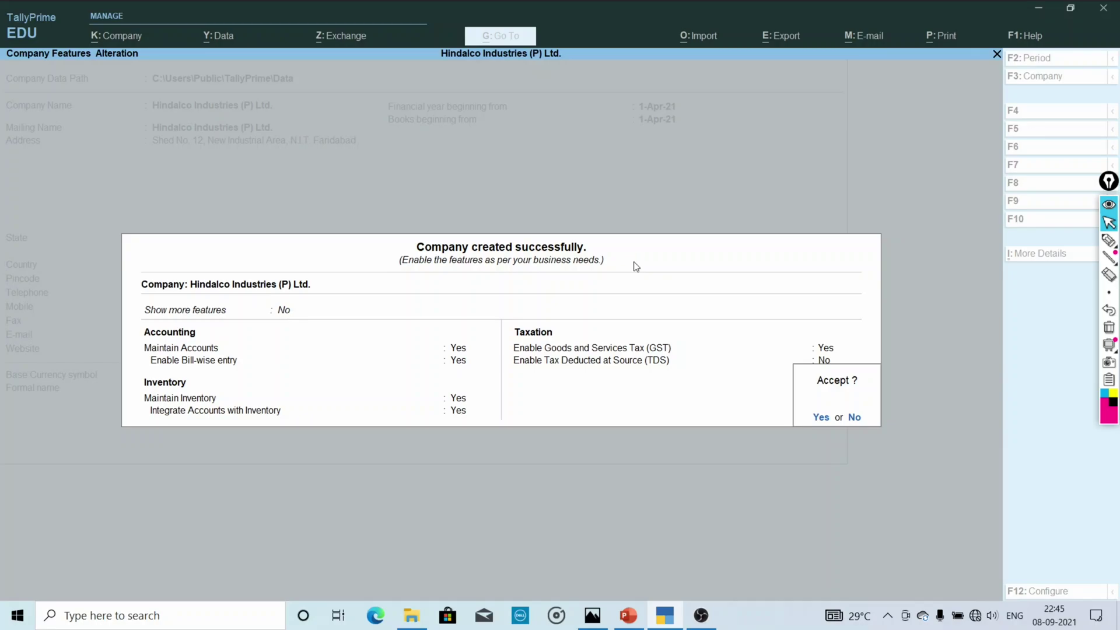
key("Return")
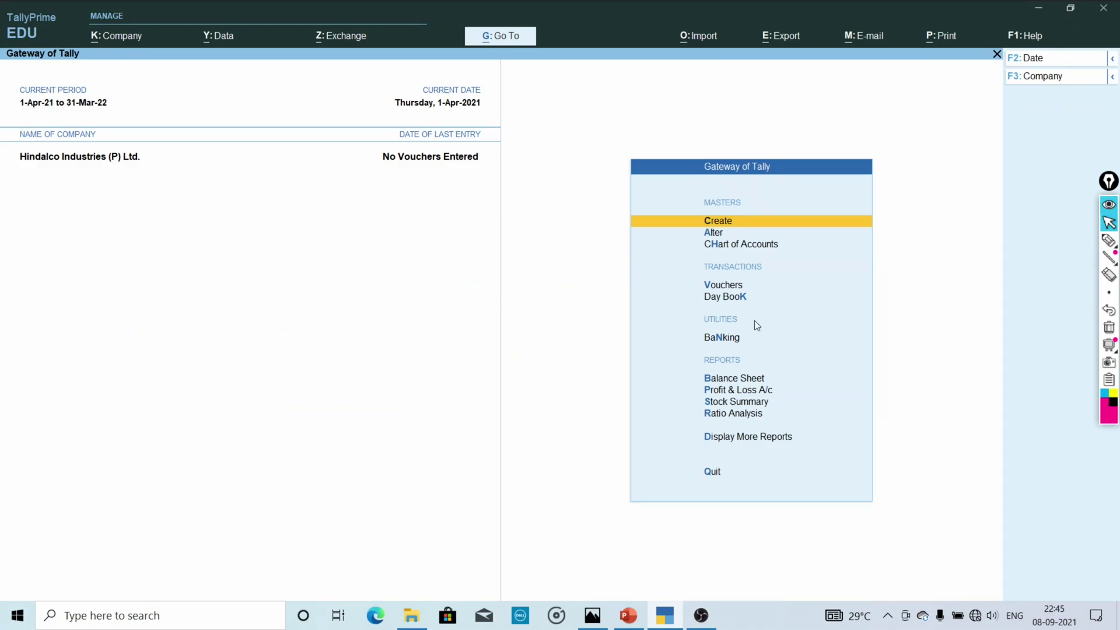
Underline the current period, current date, company name and last entry date with the screen pen, and clear the annotations.
left_click(1108, 240)
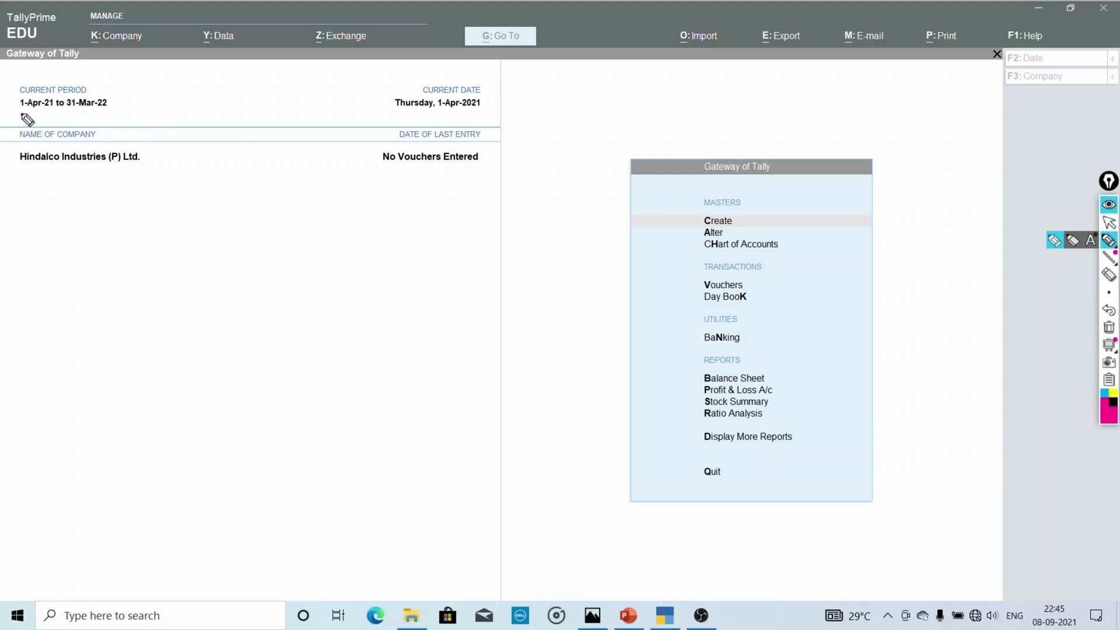
left_click_drag(19, 117, 111, 116)
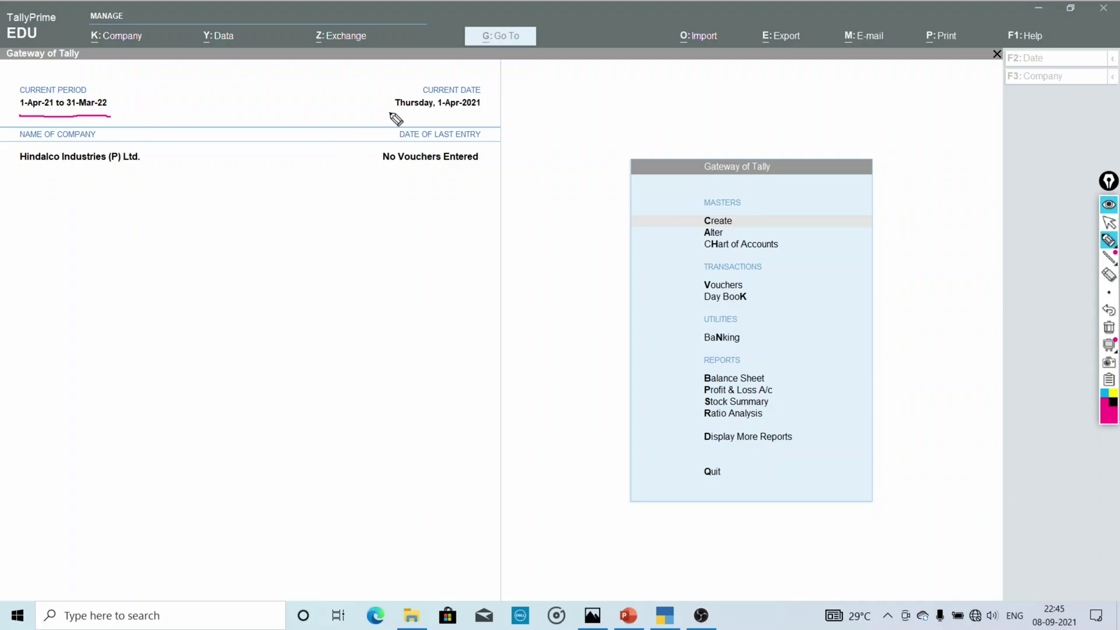
left_click_drag(389, 112, 489, 113)
left_click_drag(18, 171, 152, 163)
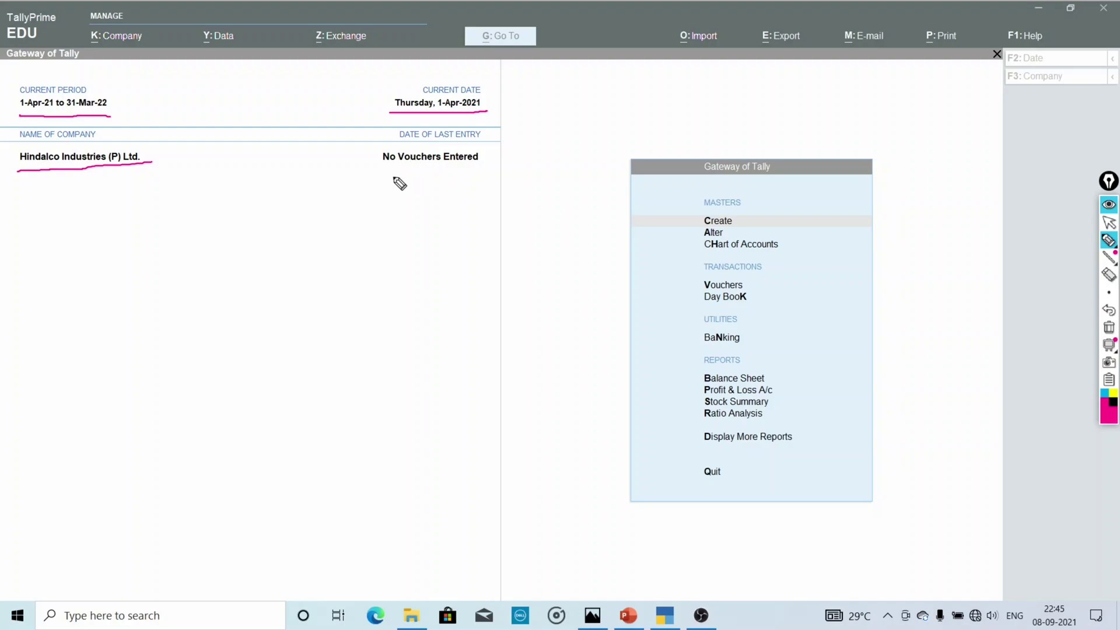
left_click_drag(375, 168, 483, 165)
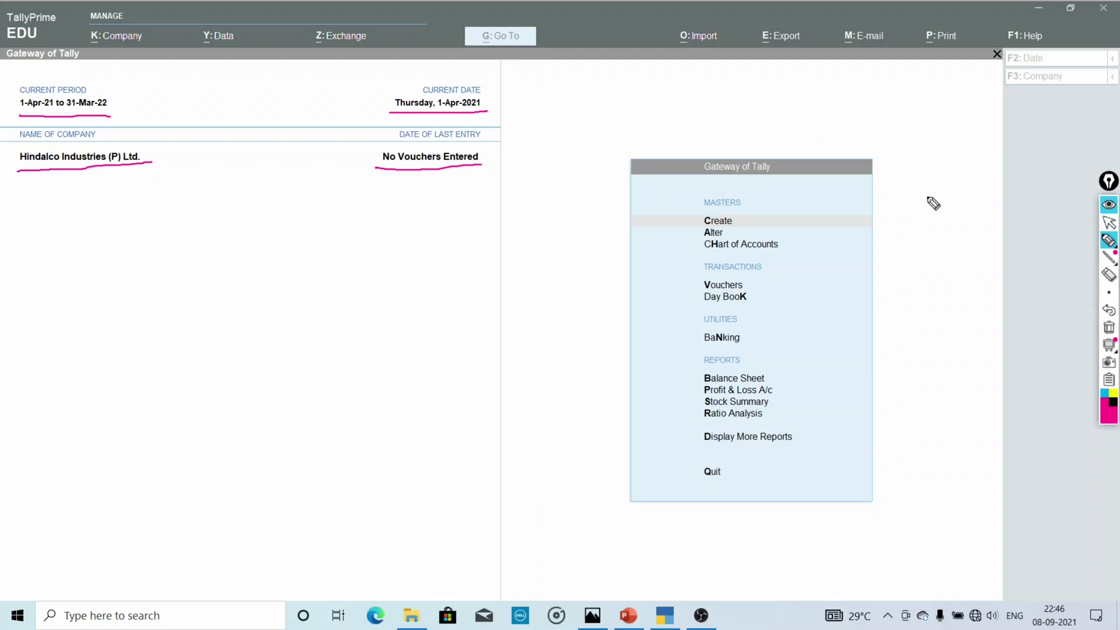
mouse_move(1101, 244)
left_click(1109, 222)
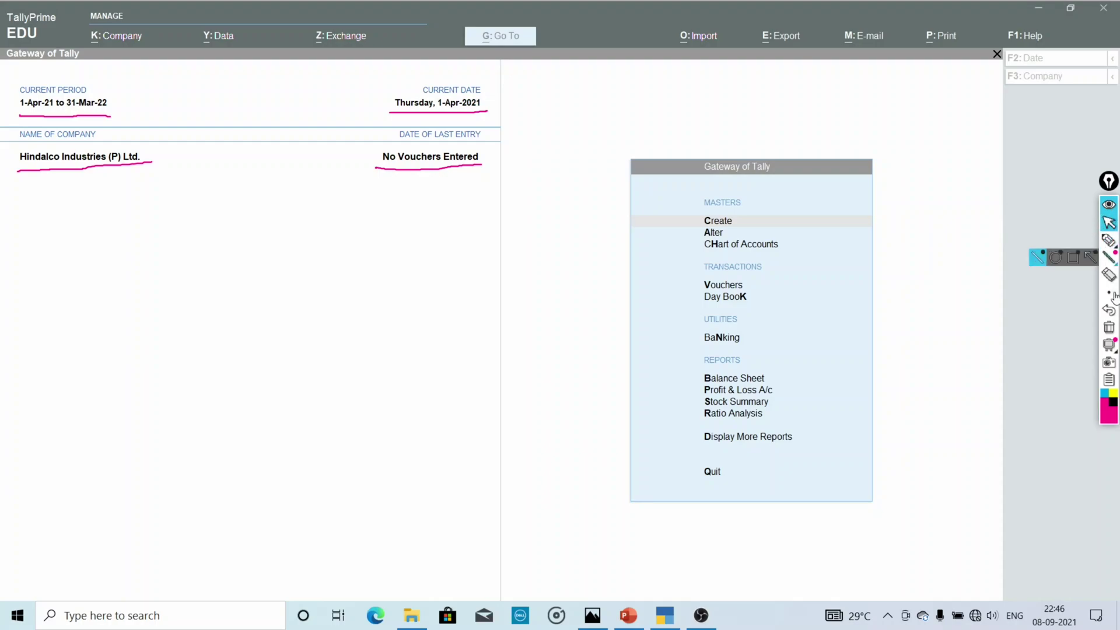
mouse_move(1104, 347)
left_click(1109, 328)
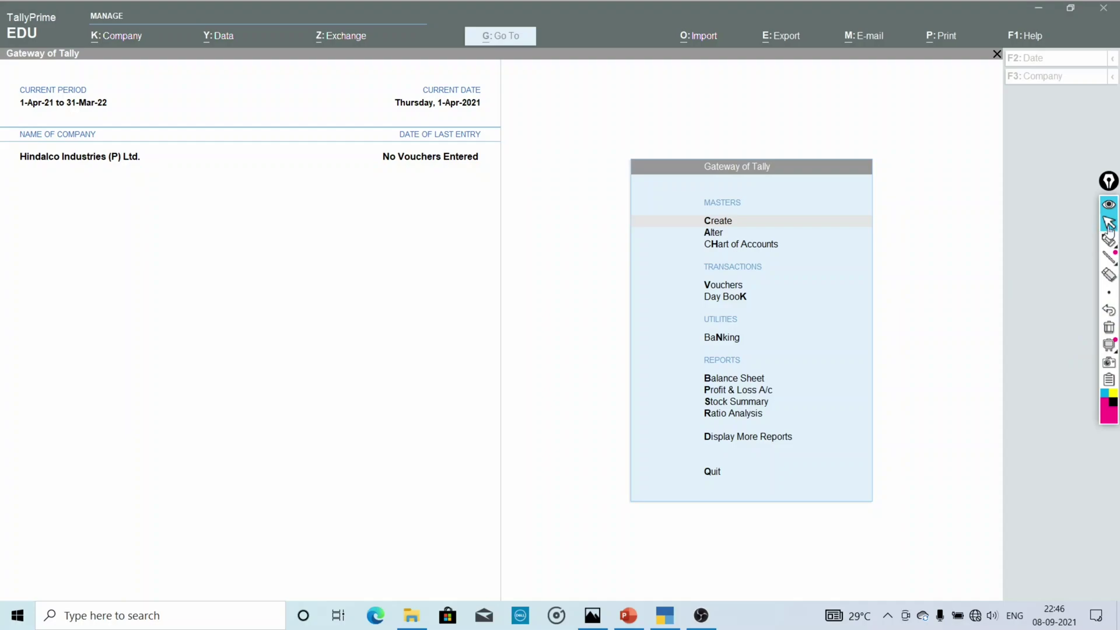
left_click(977, 253)
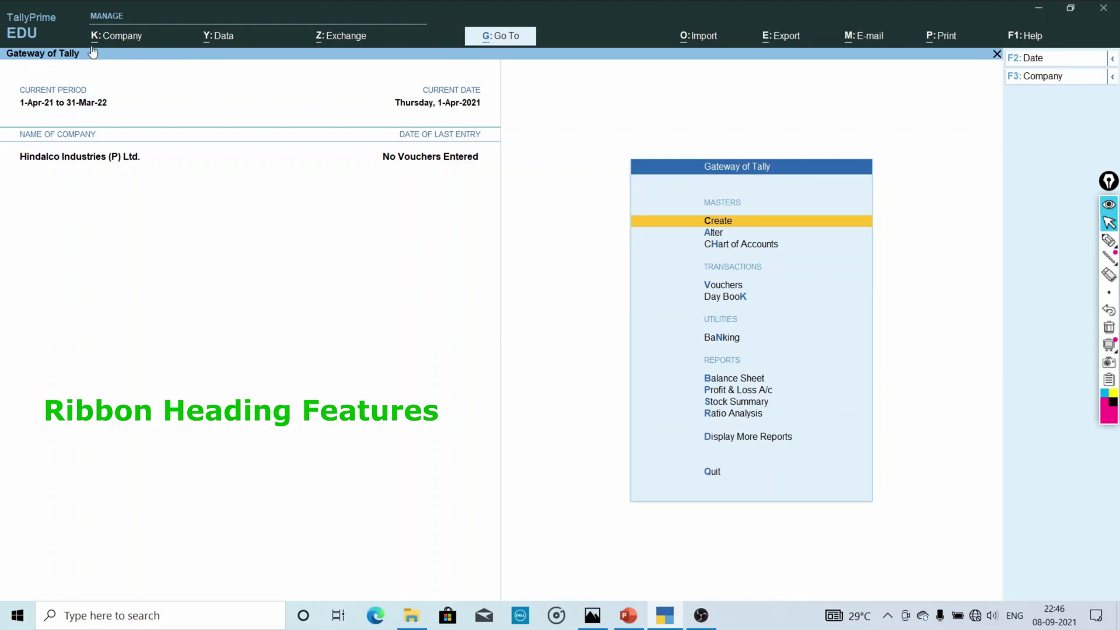
Mark the shortcut letter of the Company heading with the screen pen and clear the annotation.
left_click(1110, 241)
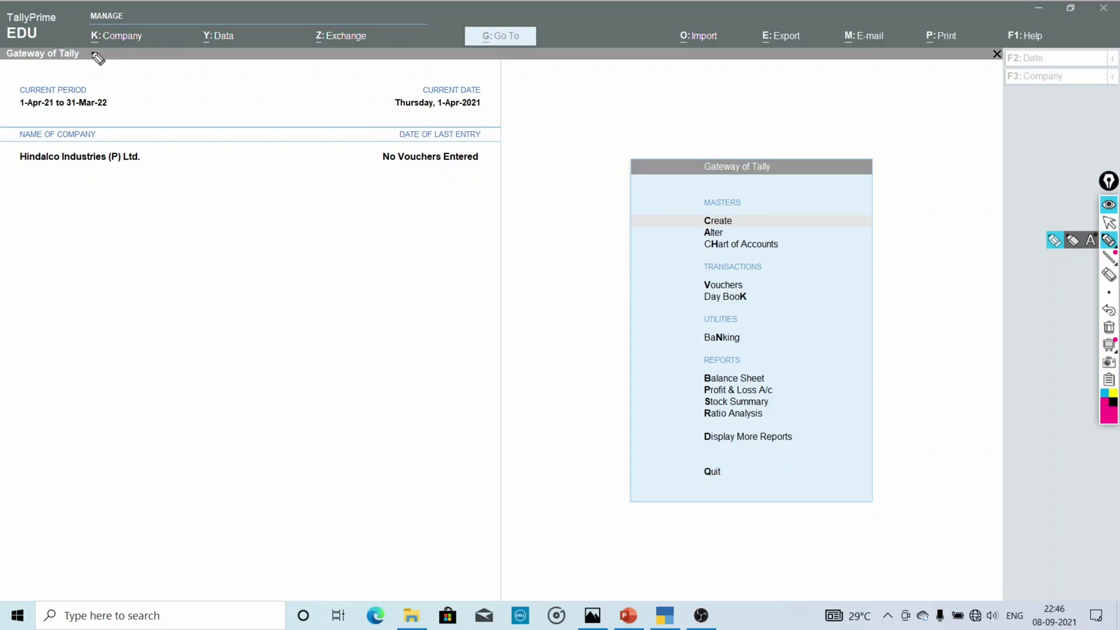
left_click_drag(88, 43, 111, 49)
left_click(1109, 223)
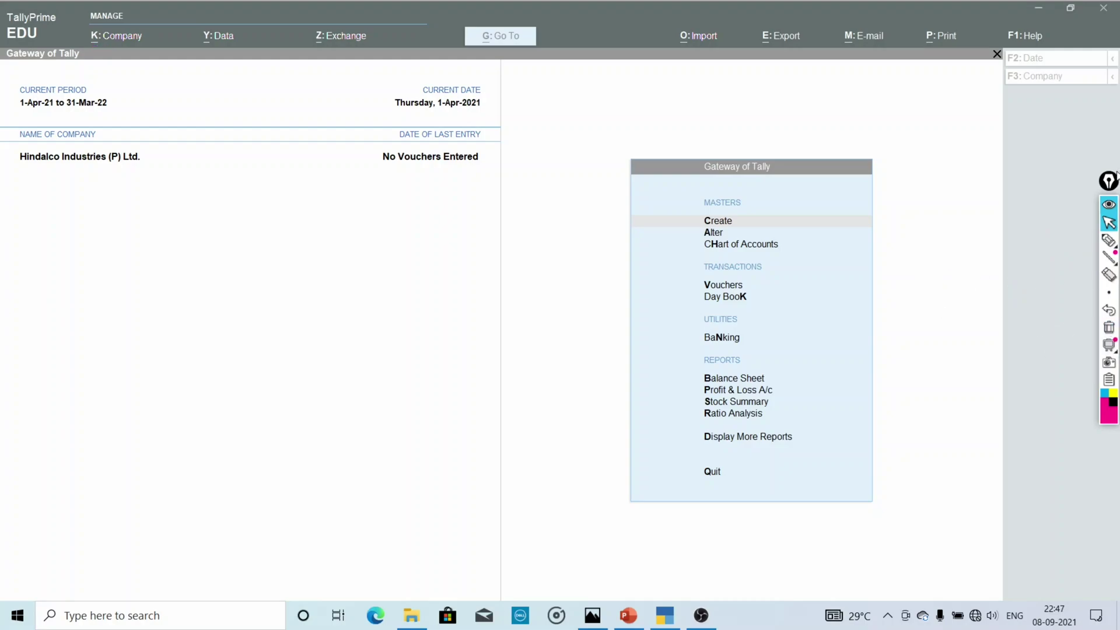
mouse_move(1106, 247)
left_click(1051, 176)
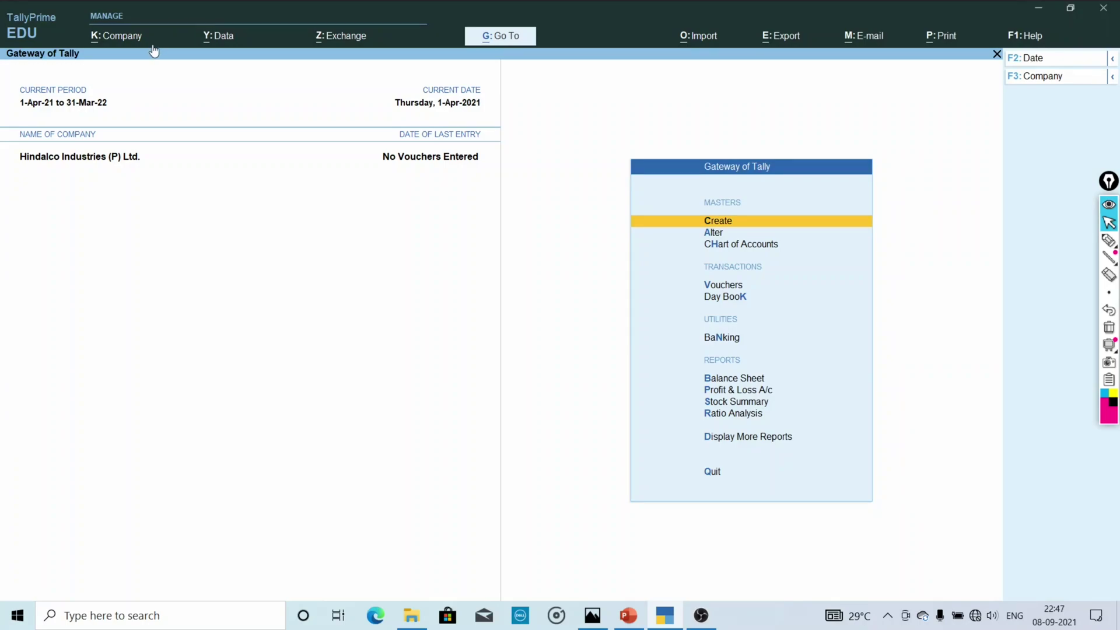
Open Hindalco Industries (P) Ltd. for alteration, keep all its company details as they are, and accept the form.
key("alt")
key("alt+k")
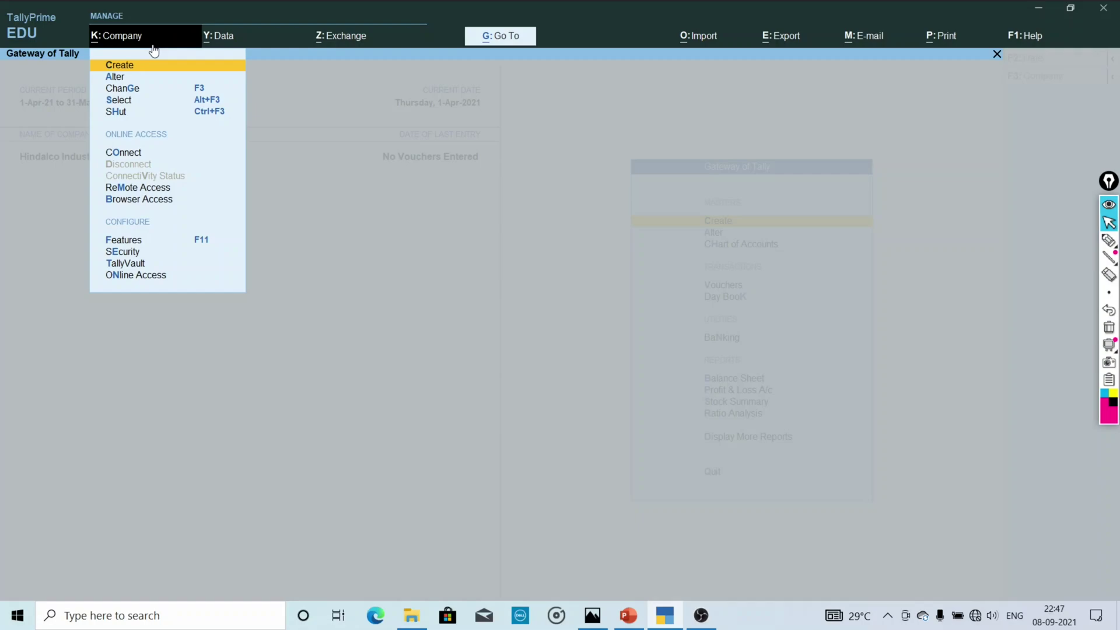
key("Down")
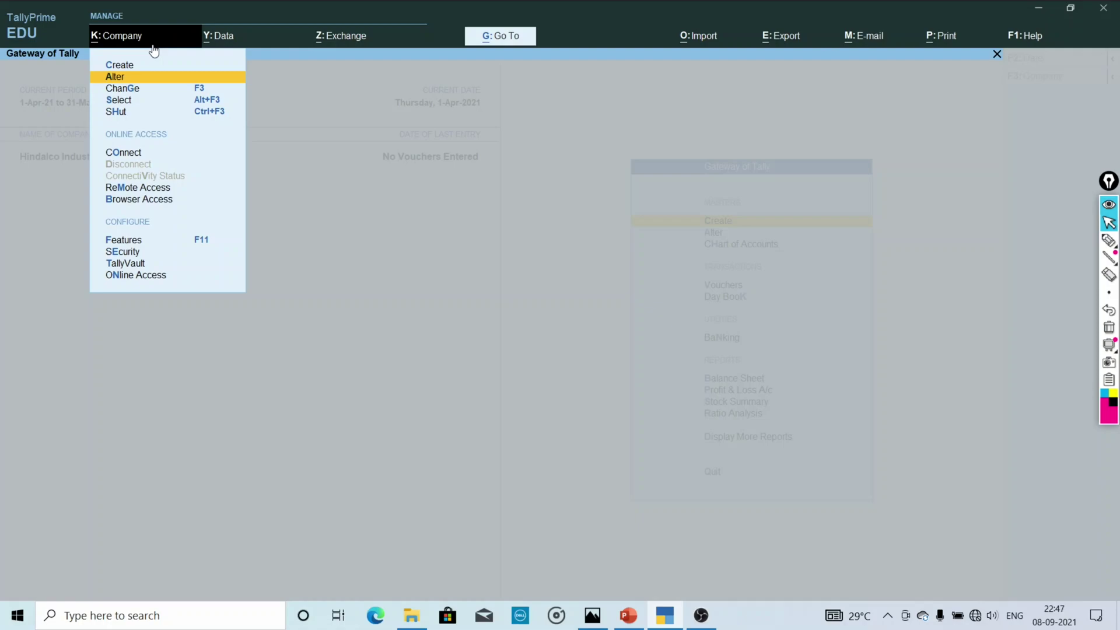
key("Return")
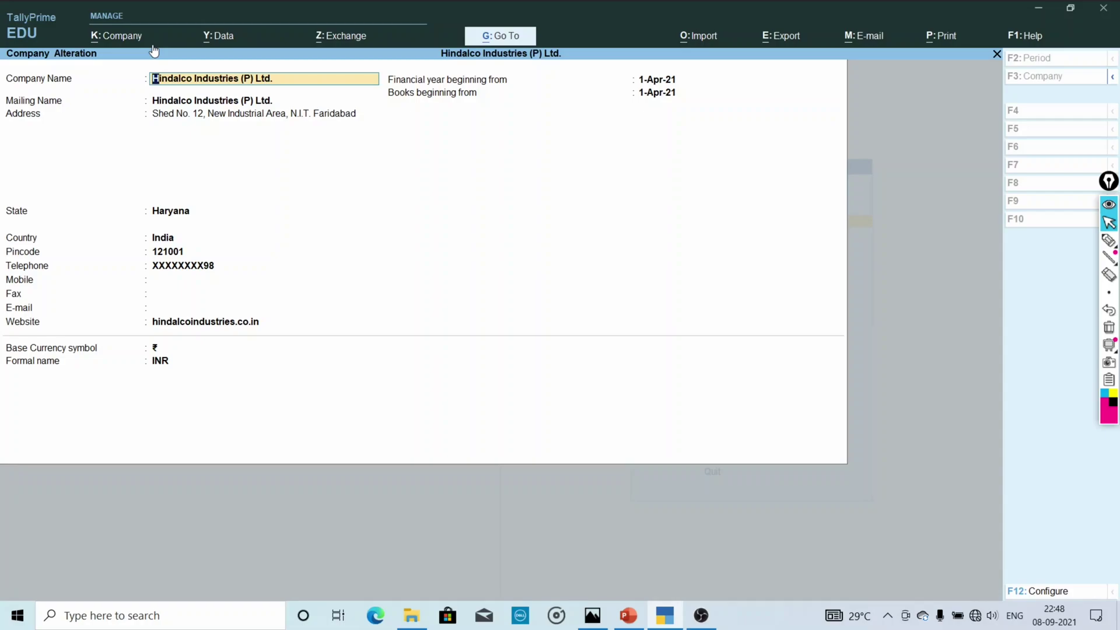
key("Return")
key("Return")
key("Return")
key("Return")
key("Return")
key("Return")
key("Return")
key("Return")
key("Return")
key("Return")
key("Return")
key("Return")
key("Return")
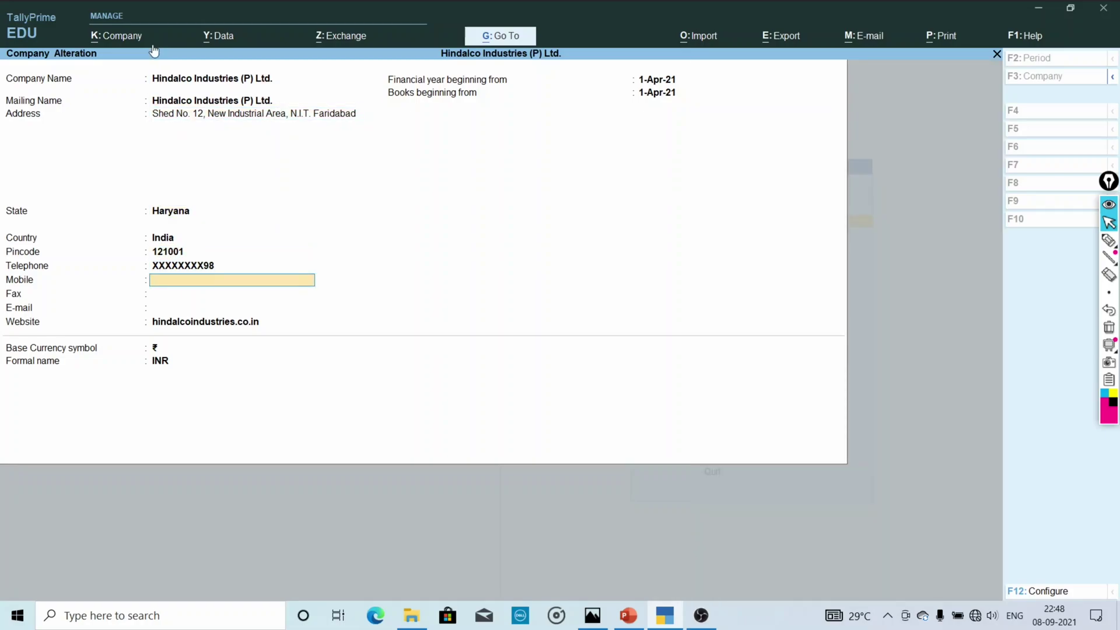
key("Return")
key("Return")
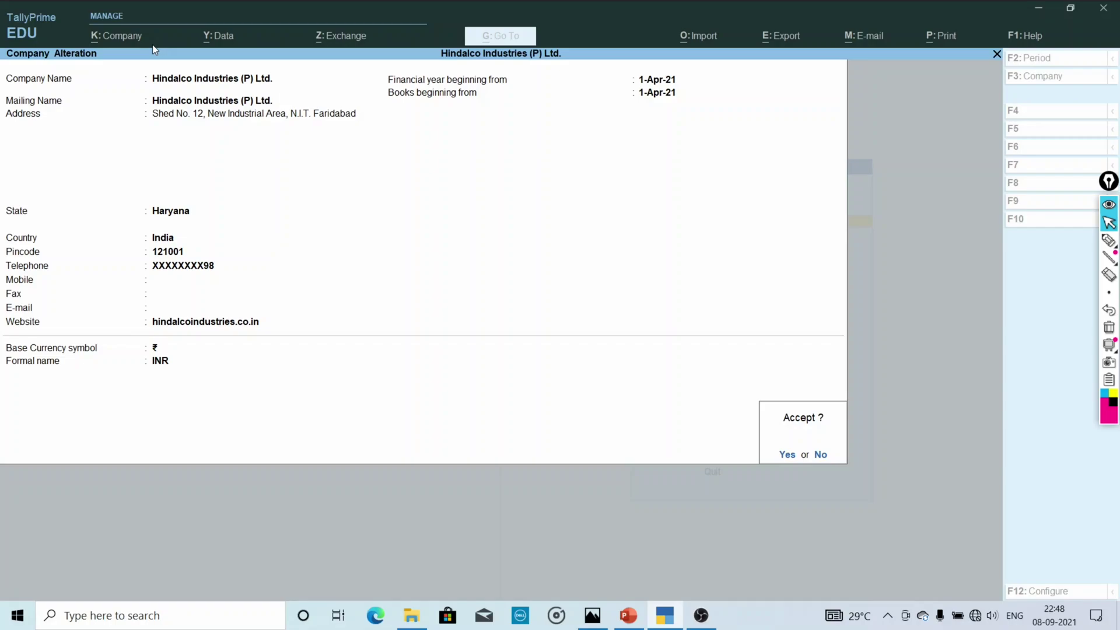
key("Return")
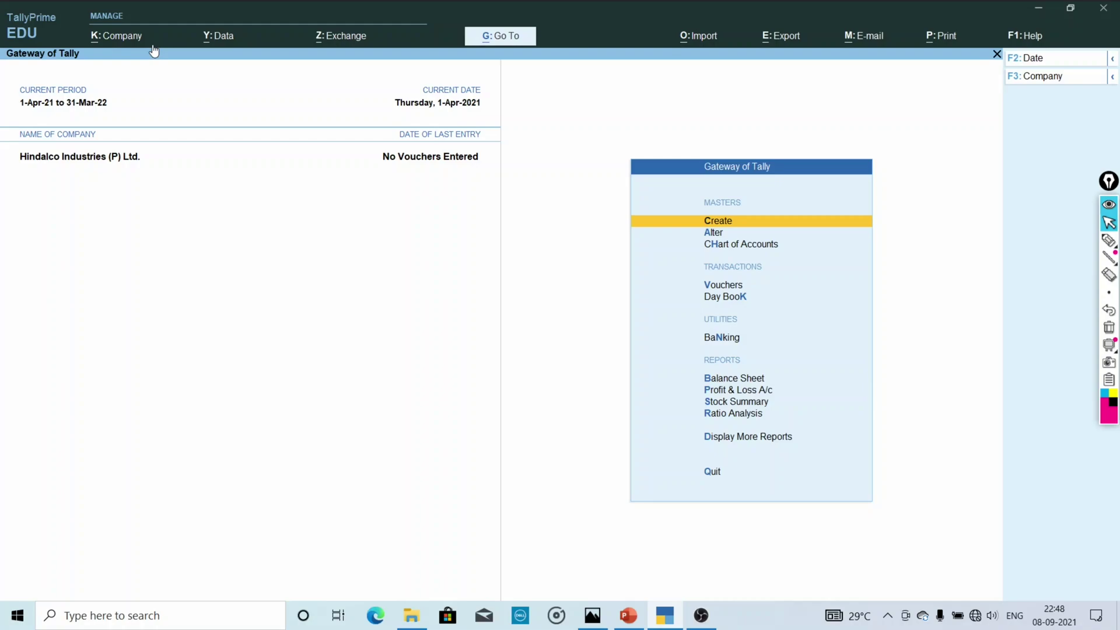
Examine the company management options Change, Select and Shut and the online access options Connect, Remote Access and Browser Access.
left_click(134, 38)
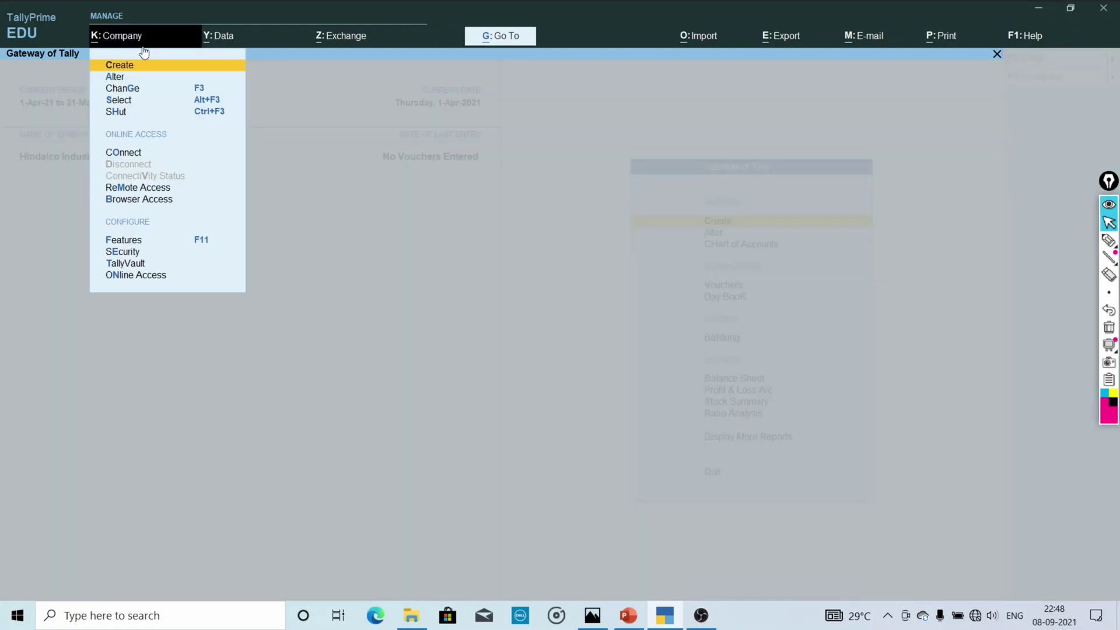
key("Down")
key("Down")
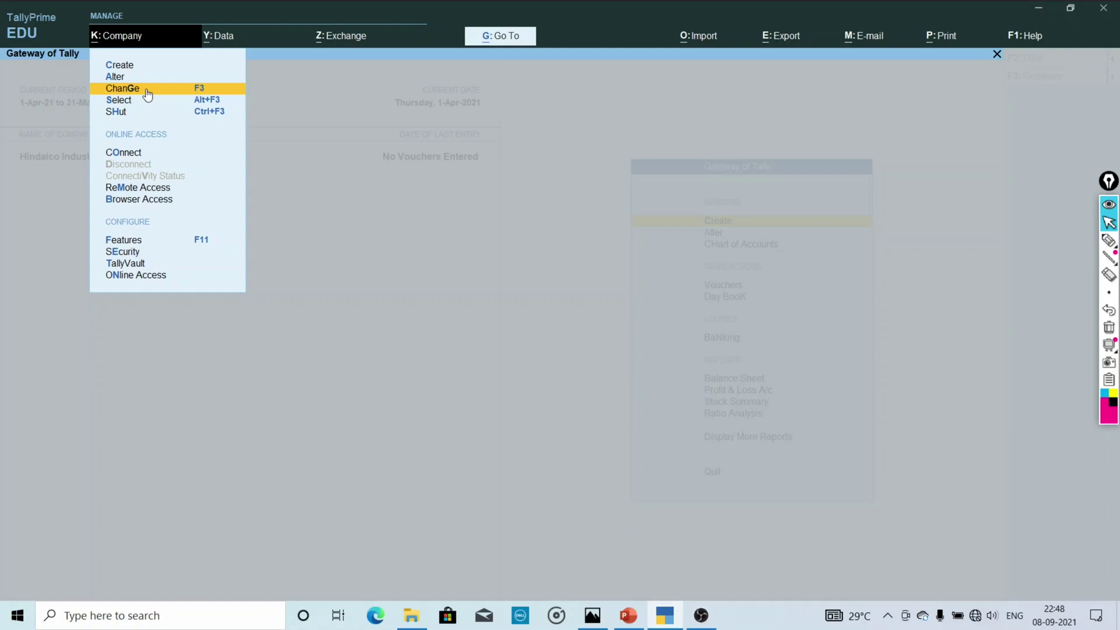
key("Down")
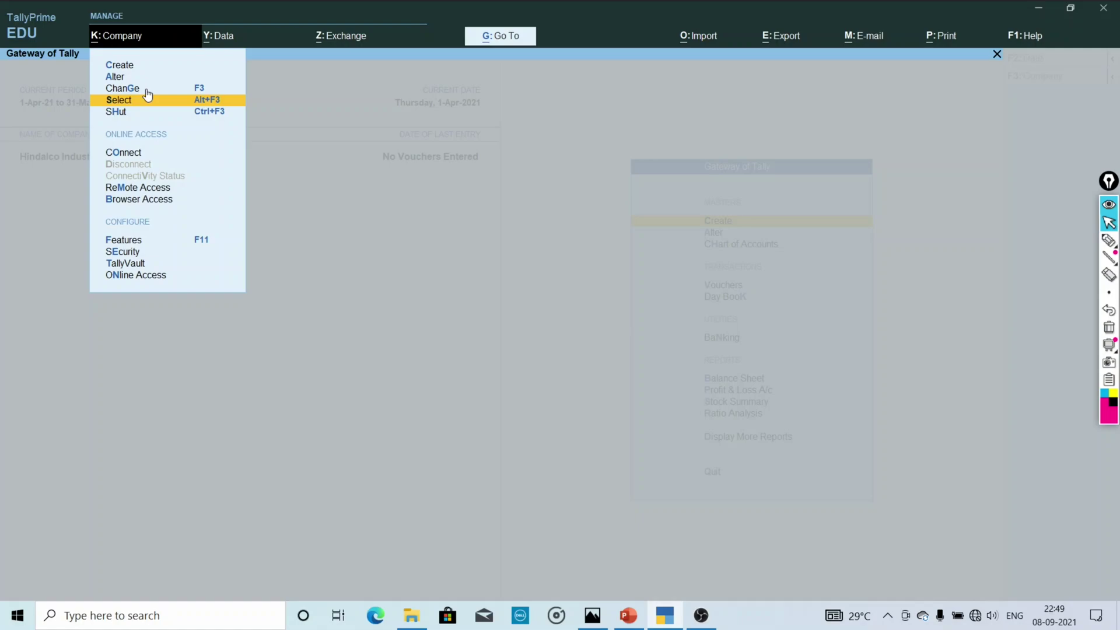
key("Down")
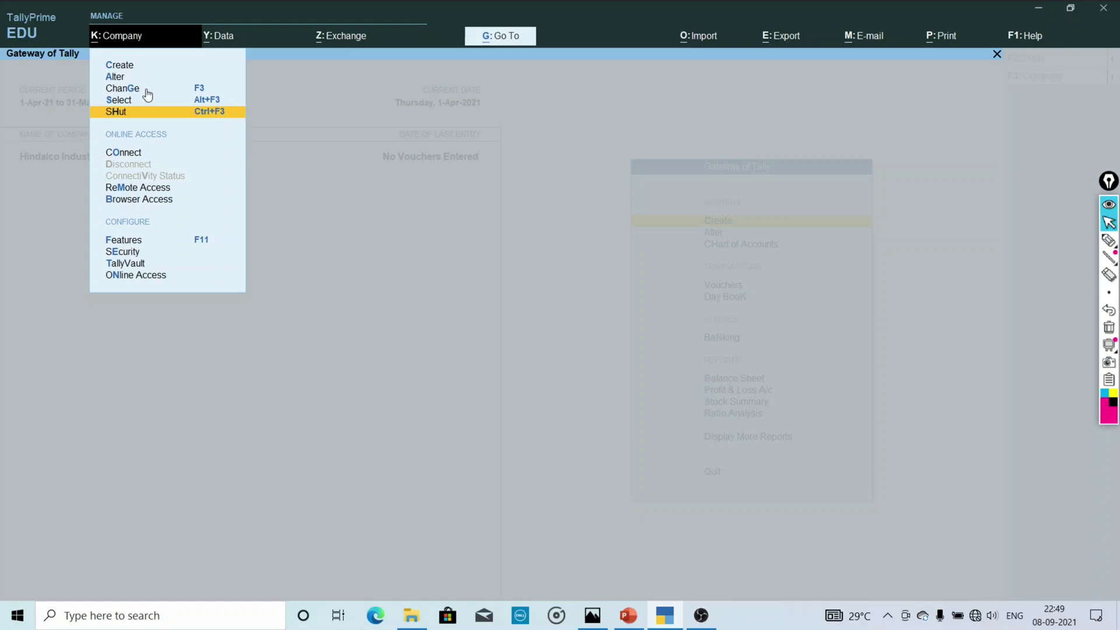
key("Down")
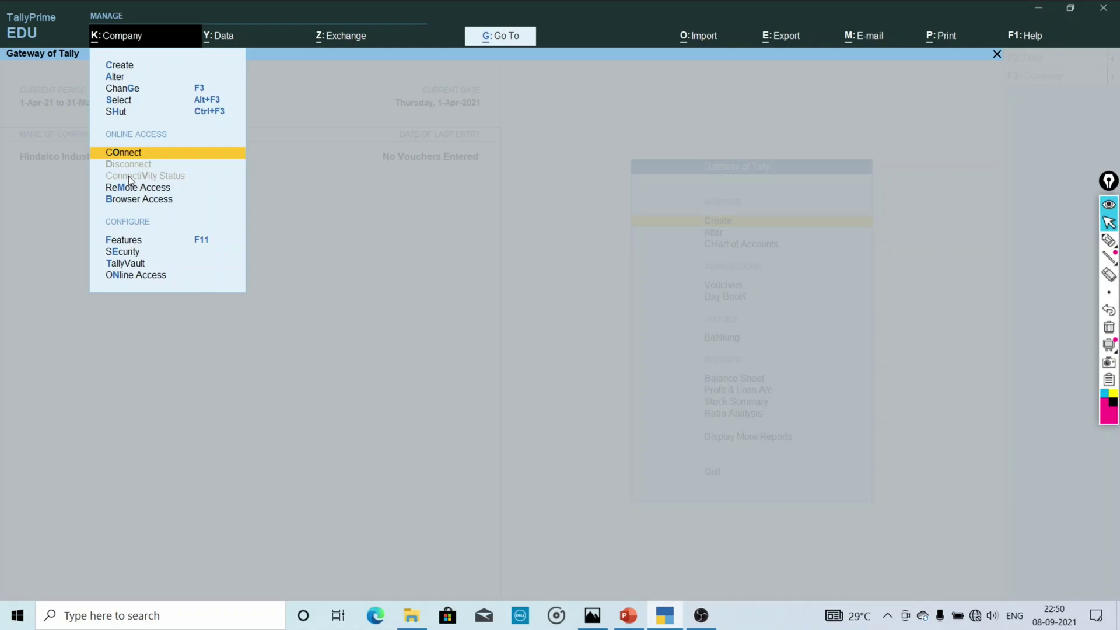
key("Down")
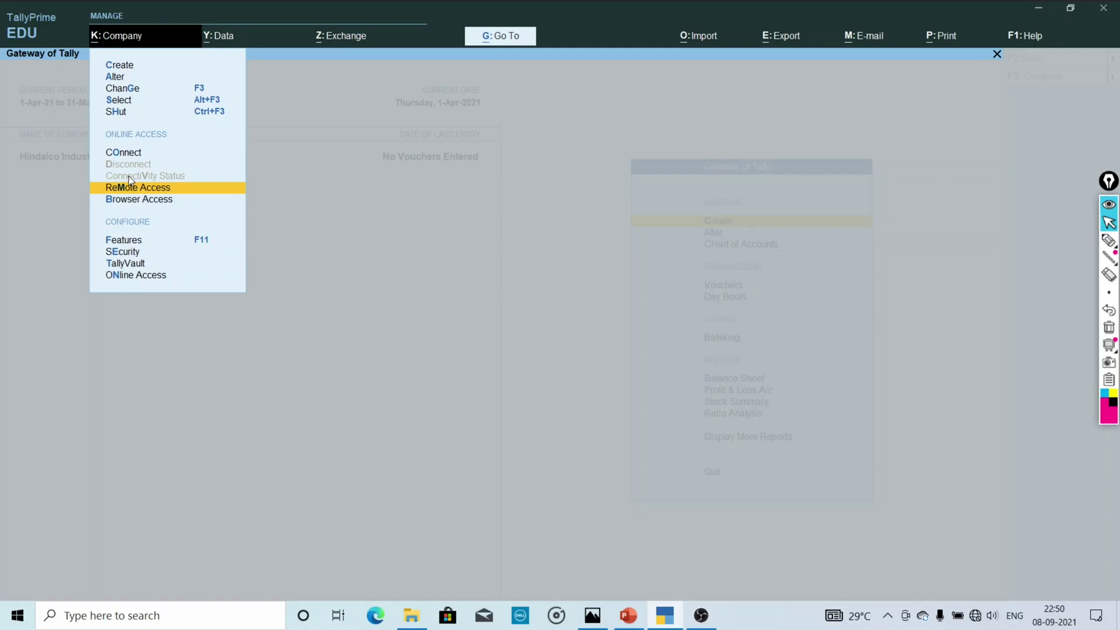
key("Down")
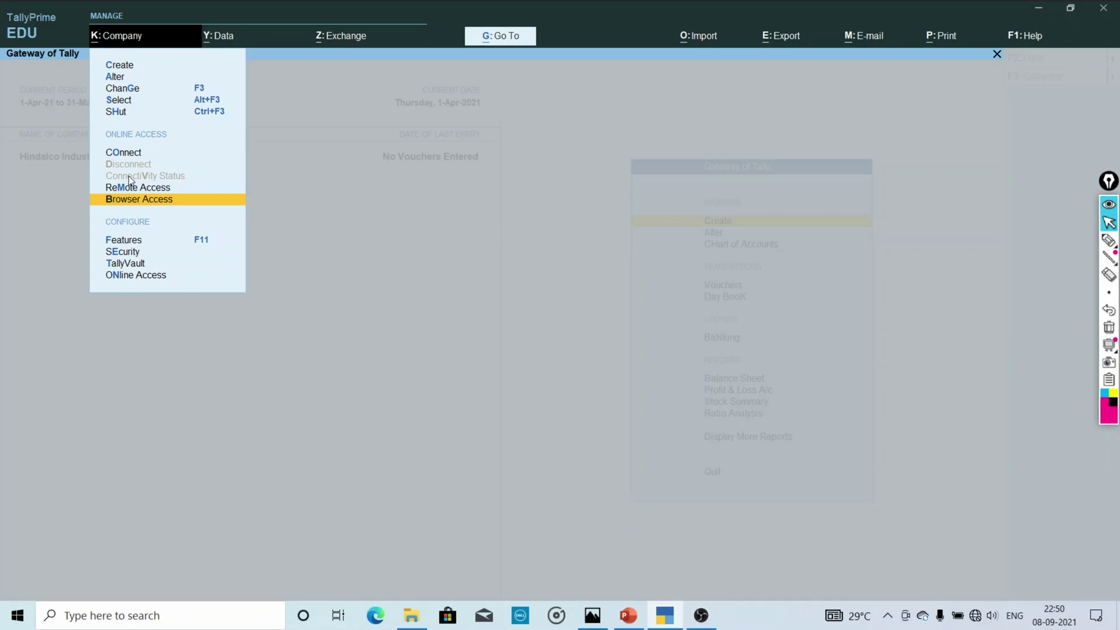
View the company features of Hindalco Industries (P) Ltd. and leave them without making changes.
key("Down")
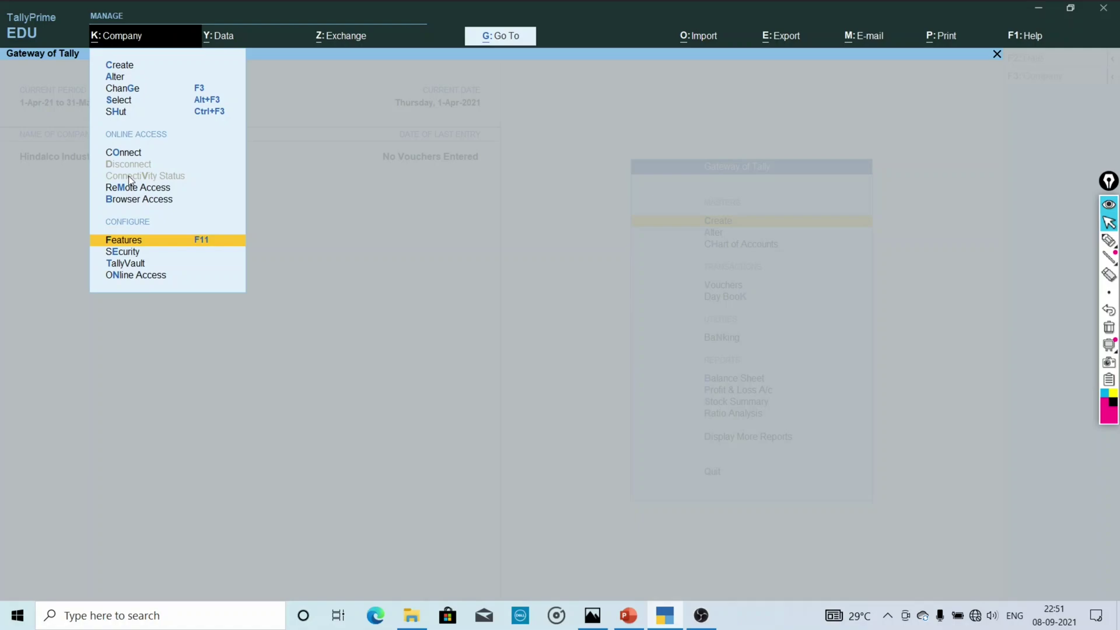
key("Return")
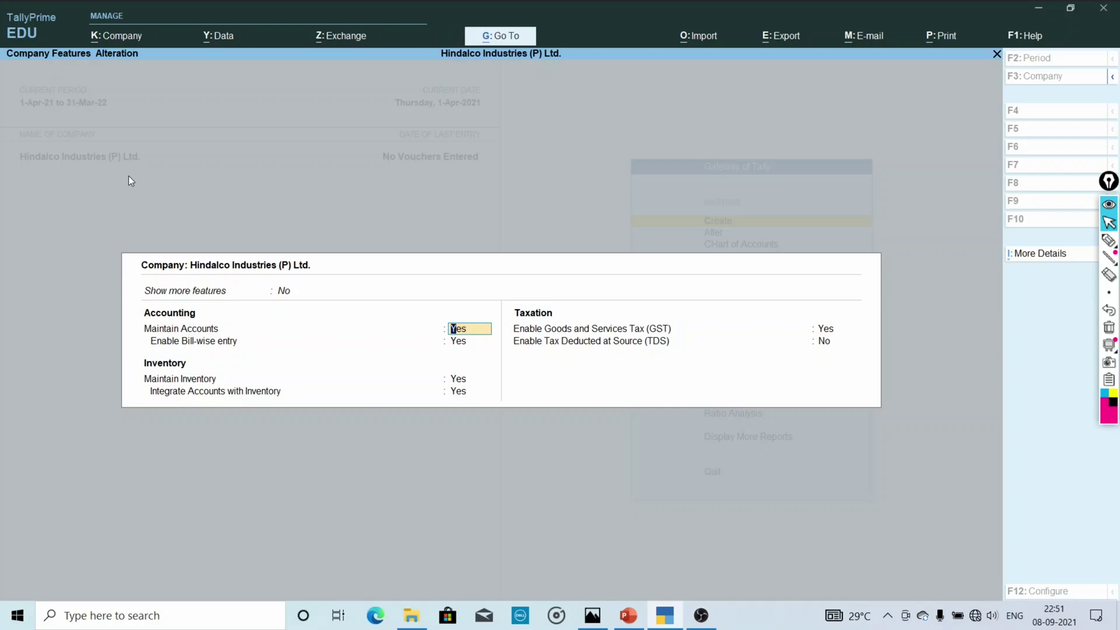
key("Escape")
key("y")
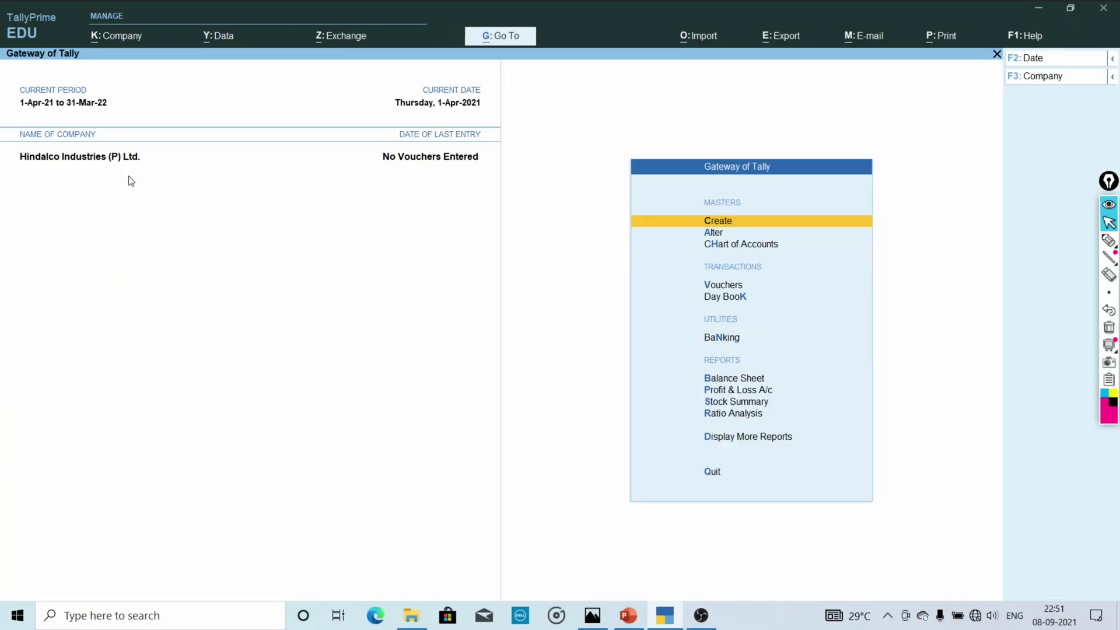
Examine the Security option in the company configuration choices.
key("alt+k")
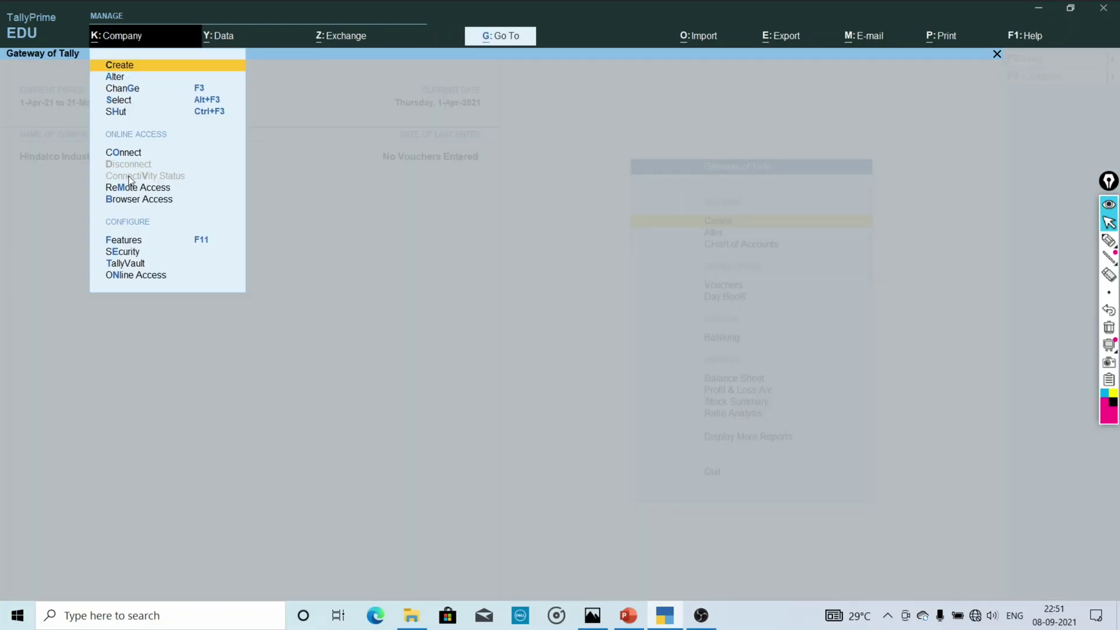
key("Down")
key("Down")
key("Down")
key("Down")
key("Down")
key("Down")
key("Down")
key("Down")
key("Down")
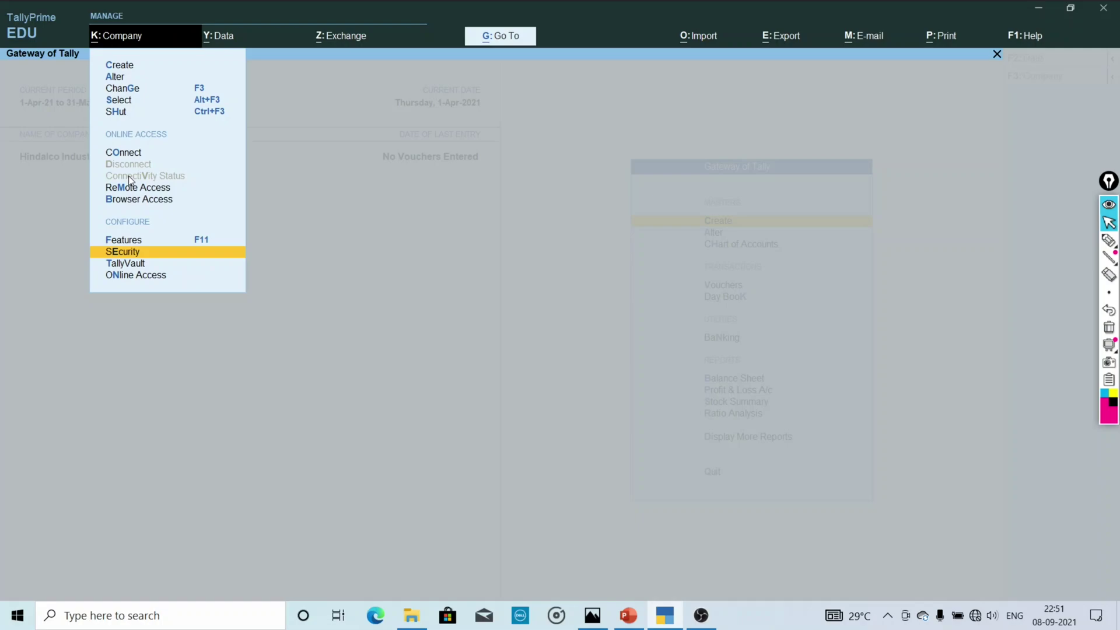
View the TallyVault encryption form for Hindalco Industries (P) Ltd. and quit it without setting a password.
key("Down")
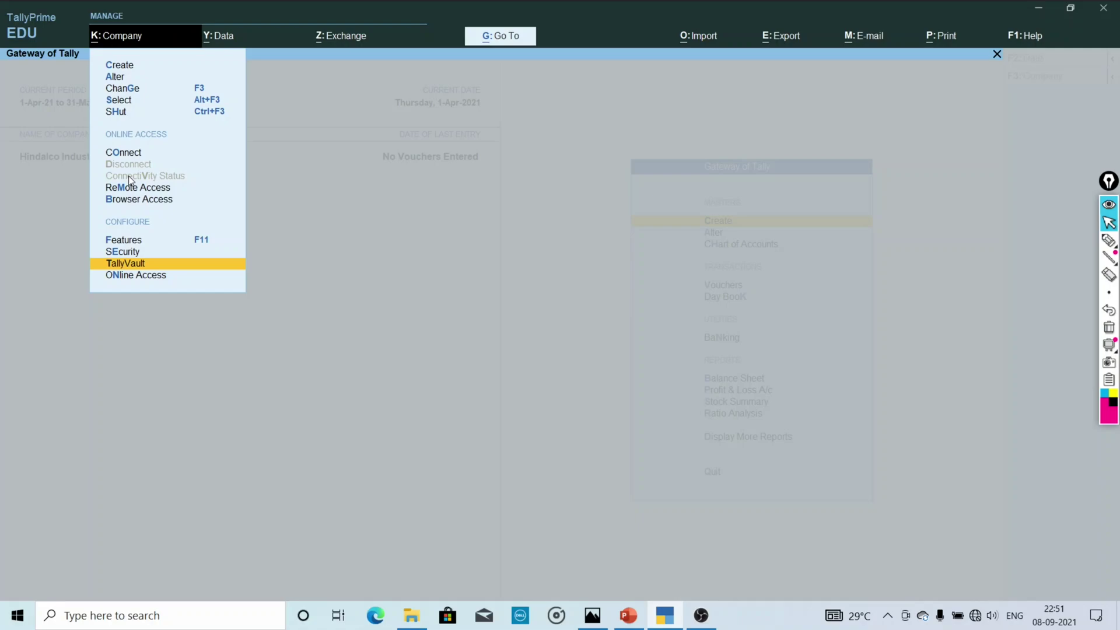
key("Return")
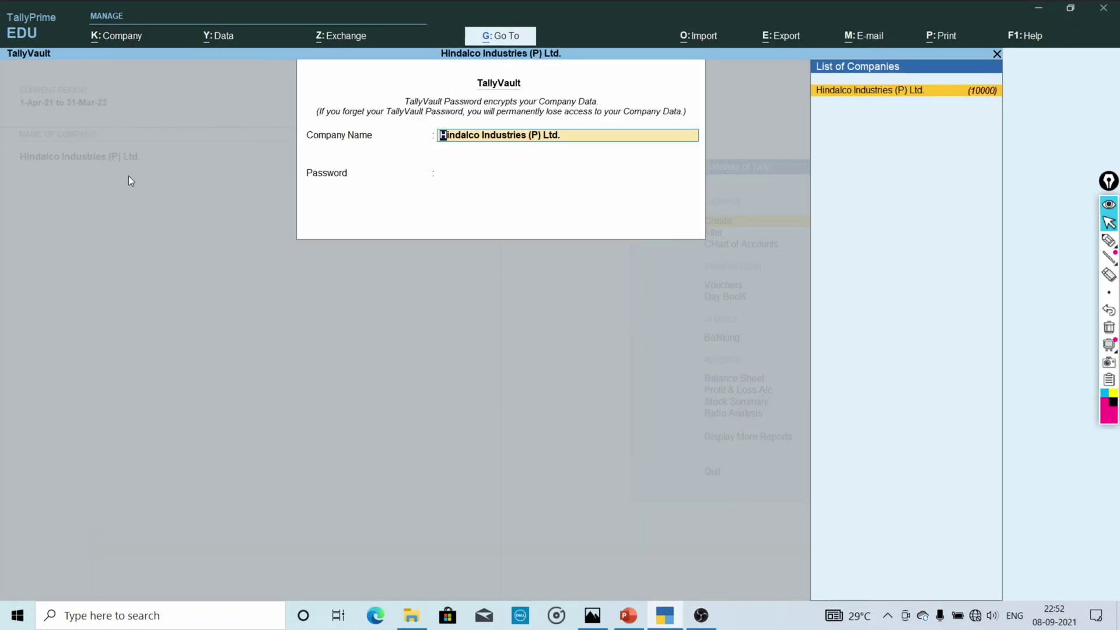
key("Return")
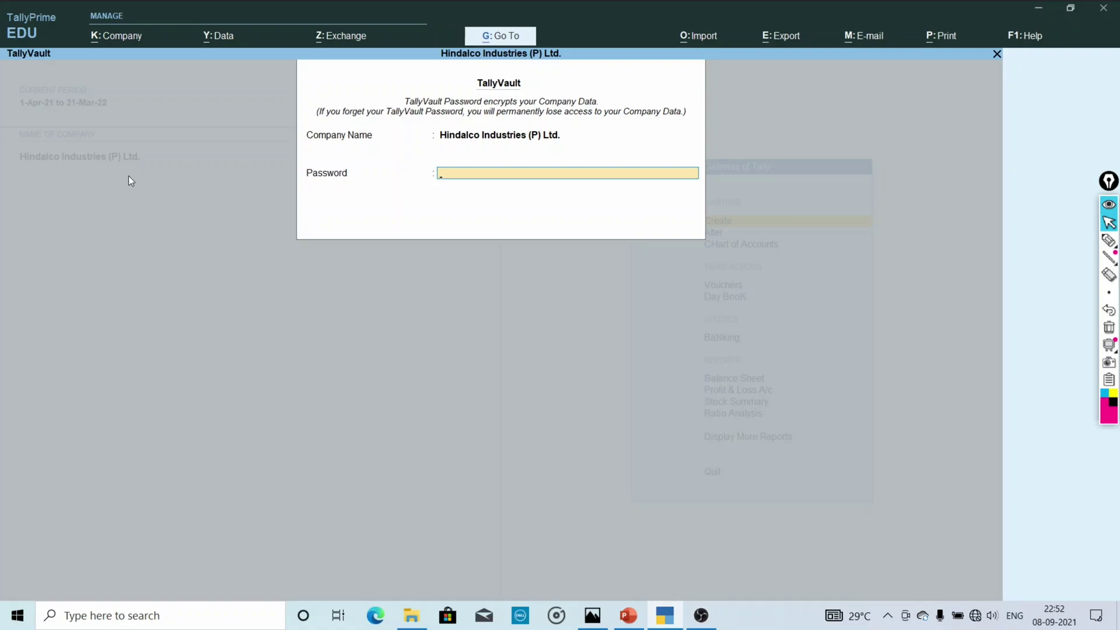
key("Escape")
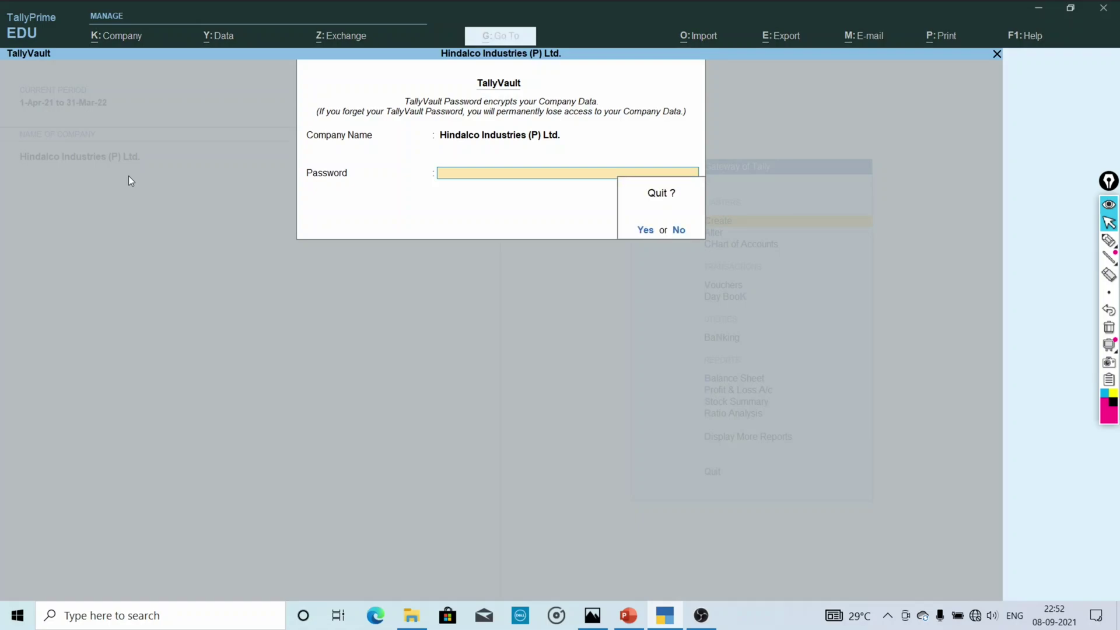
key("y")
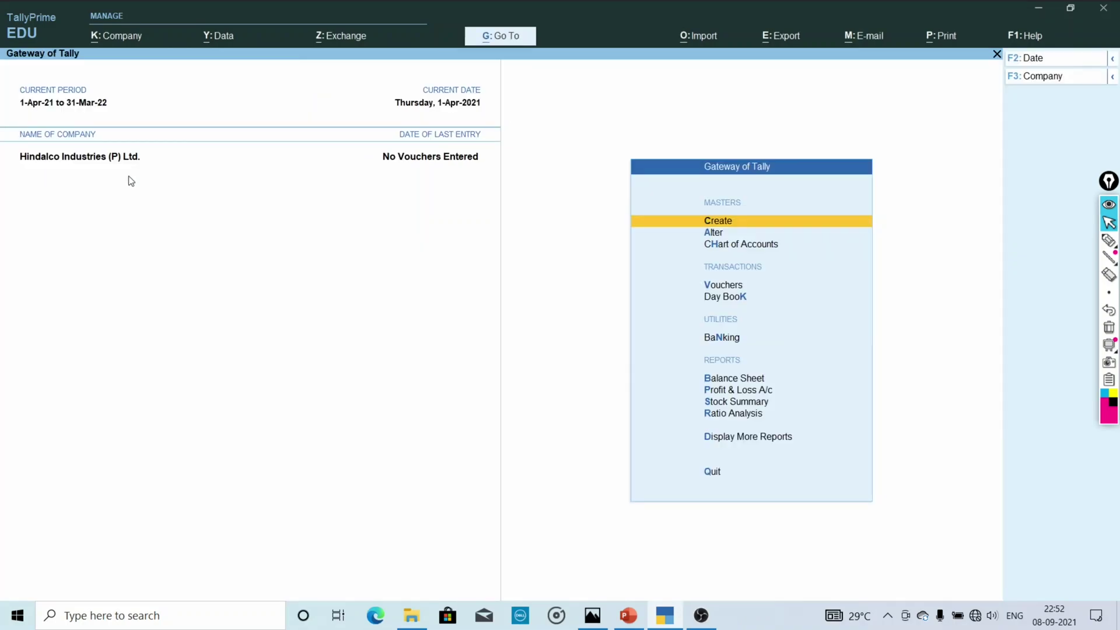
Examine the Online Access option in the company configuration choices.
key("alt+k")
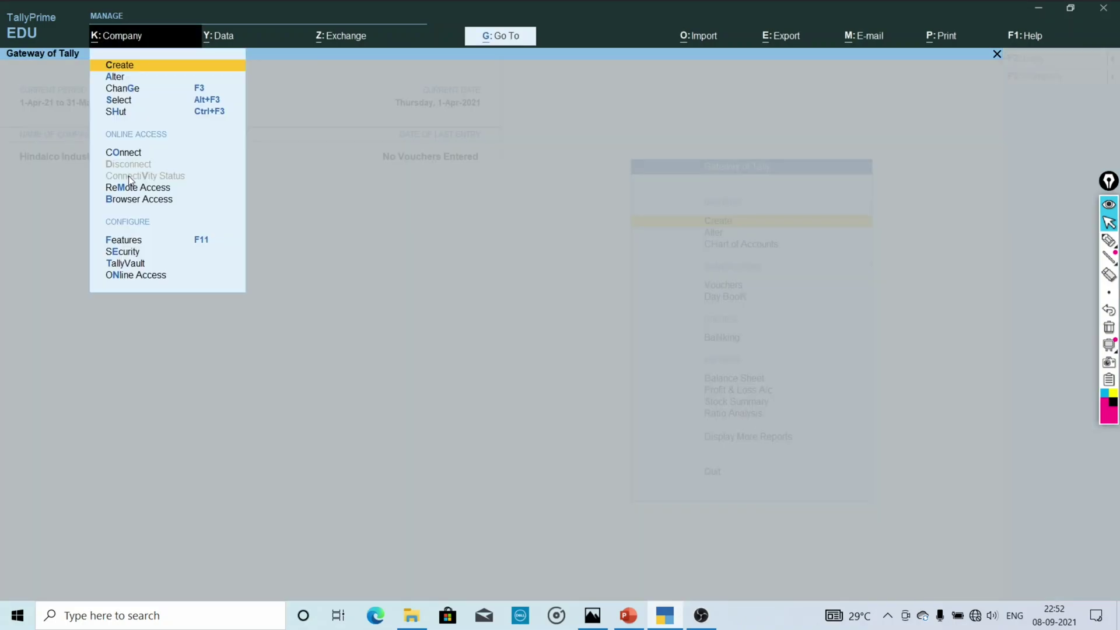
key("Down")
key("Down")
key("Down")
key("Down")
key("Down")
key("Down")
key("Down")
key("Down")
key("Down")
key("Down")
key("Down")
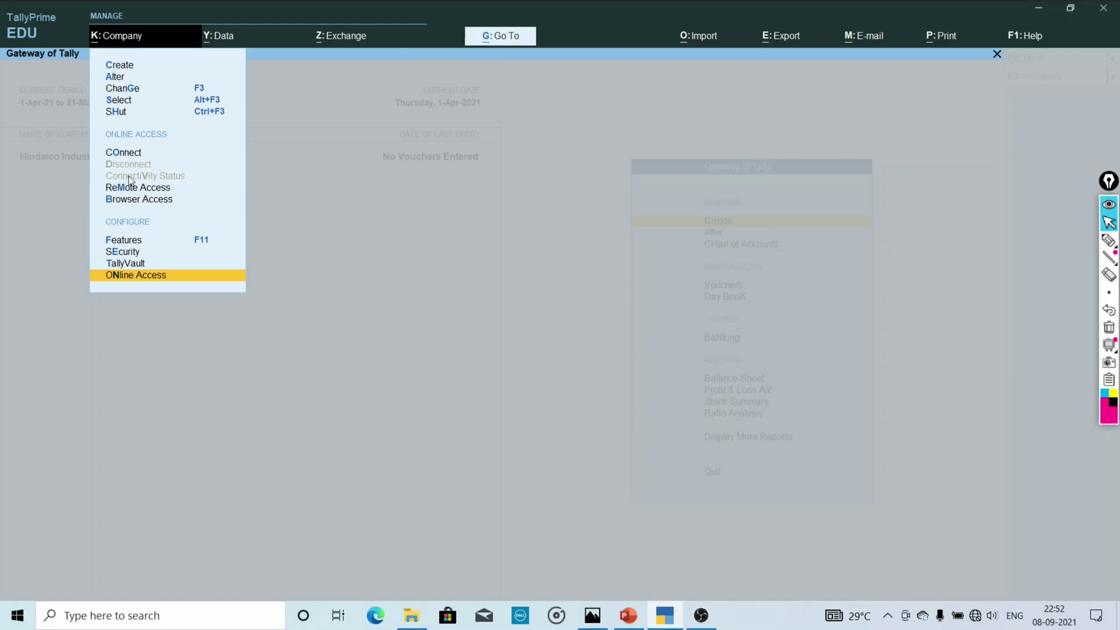
Examine the company data options Backup, Restore and Split, including the Split choices Verify Data and Split Data.
left_click(223, 48)
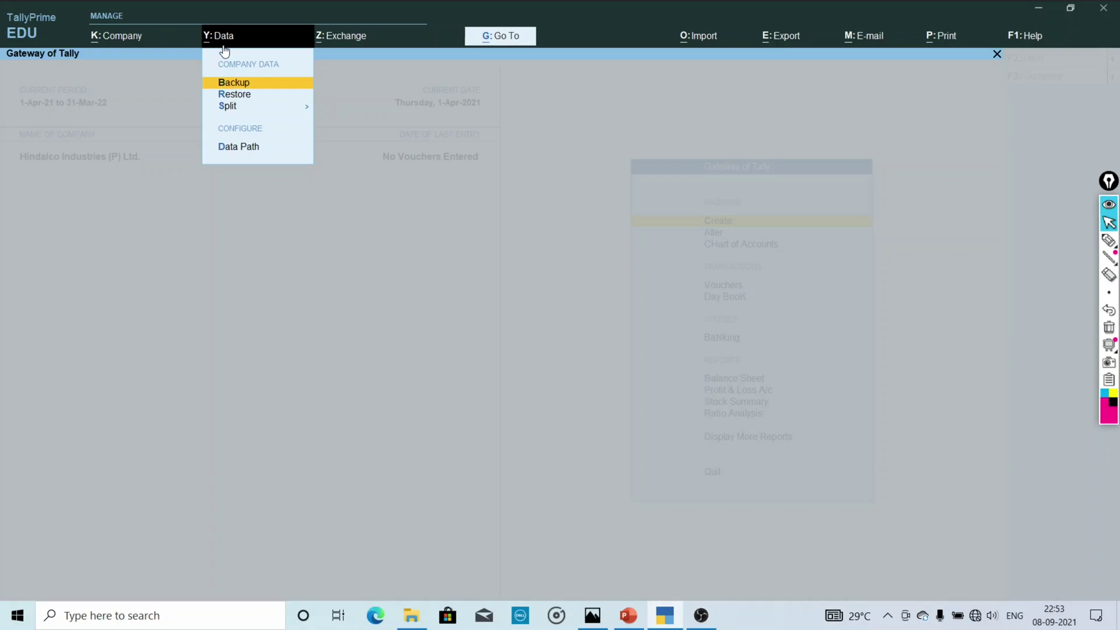
key("Down")
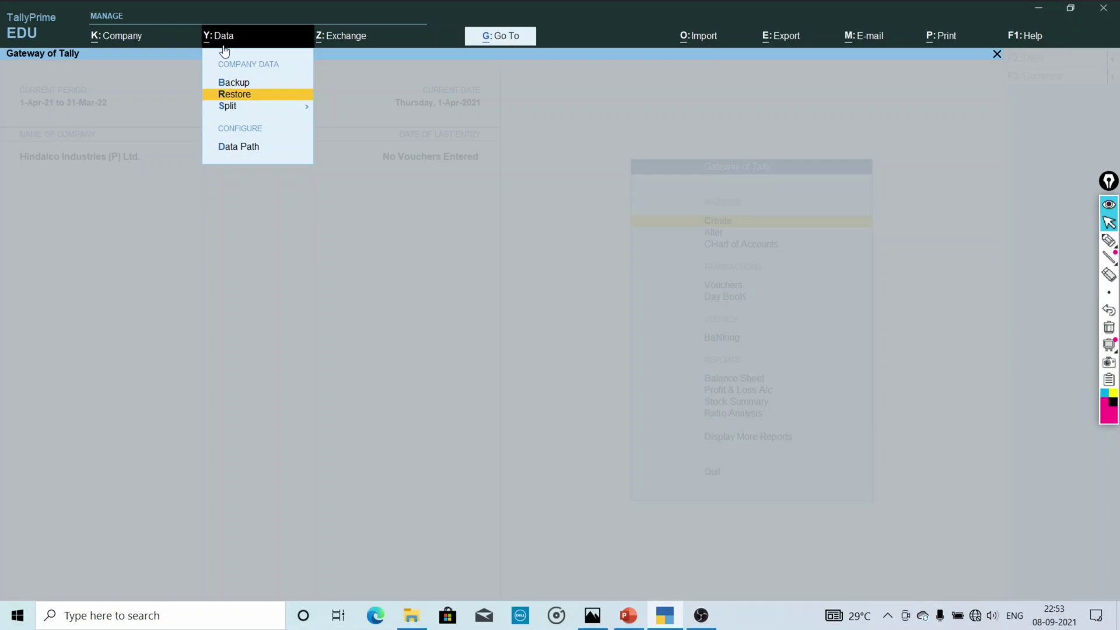
key("Down")
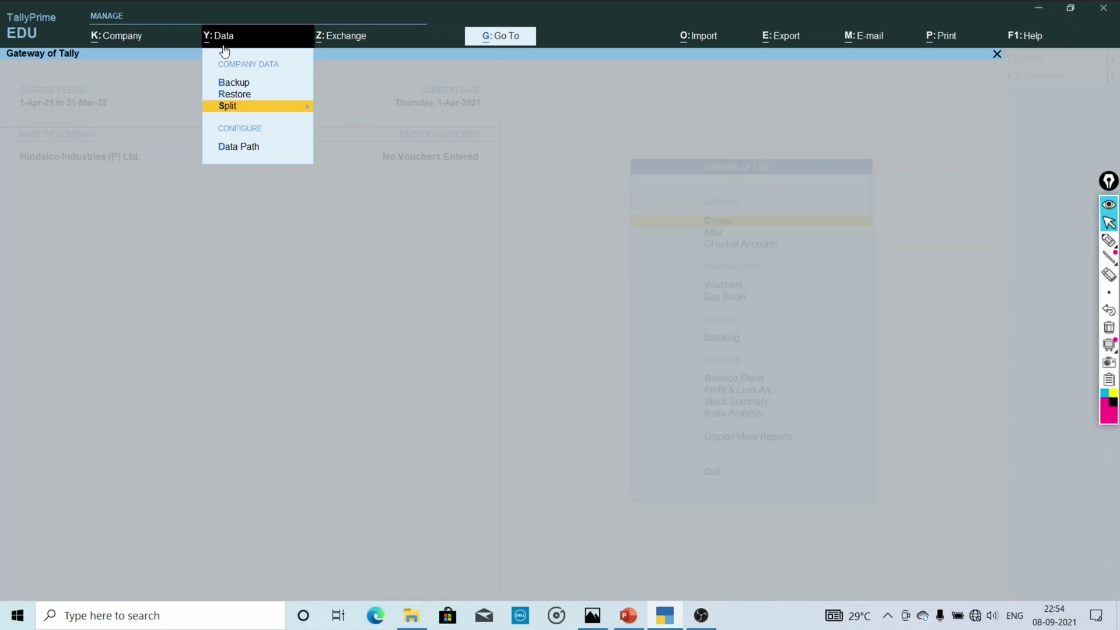
key("Return")
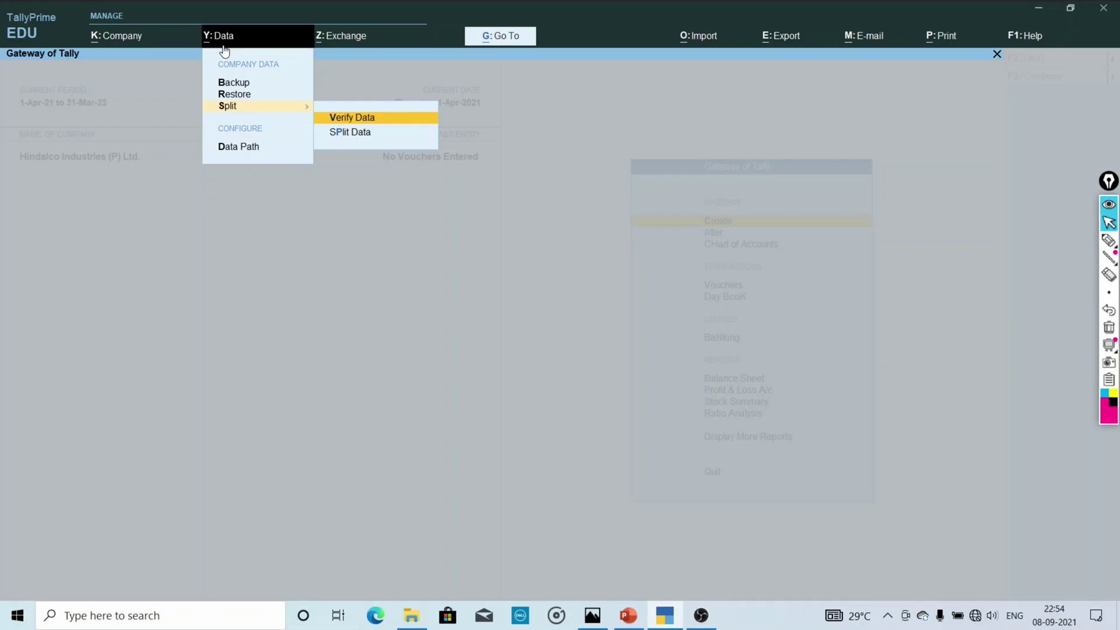
key("Escape")
View the Data Path configuration with the company data and backup paths and leave it without making changes.
key("Down")
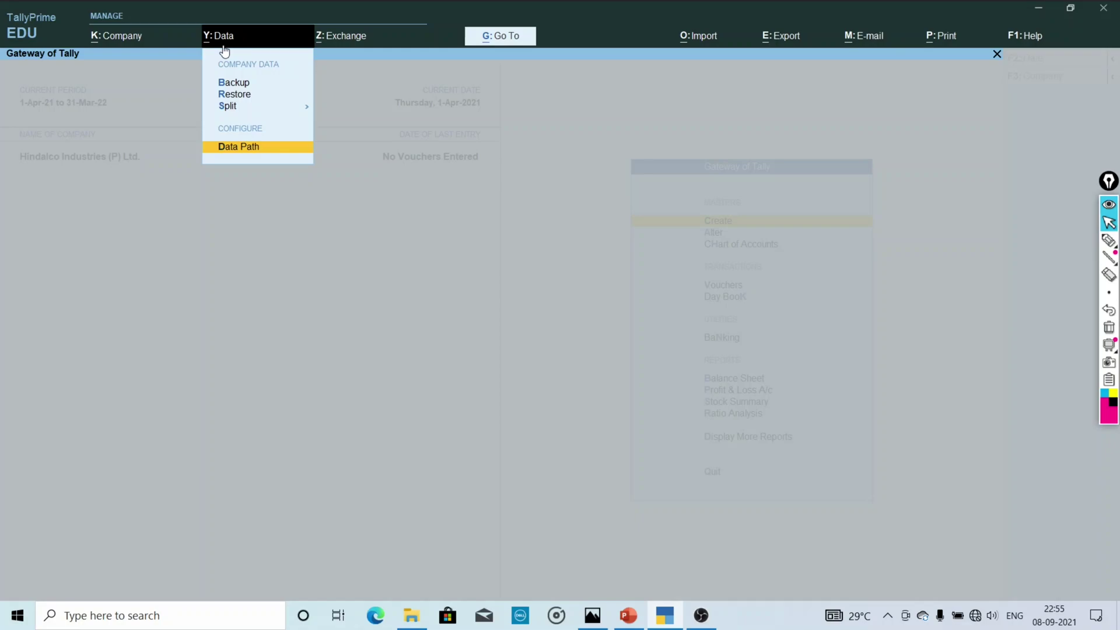
key("Return")
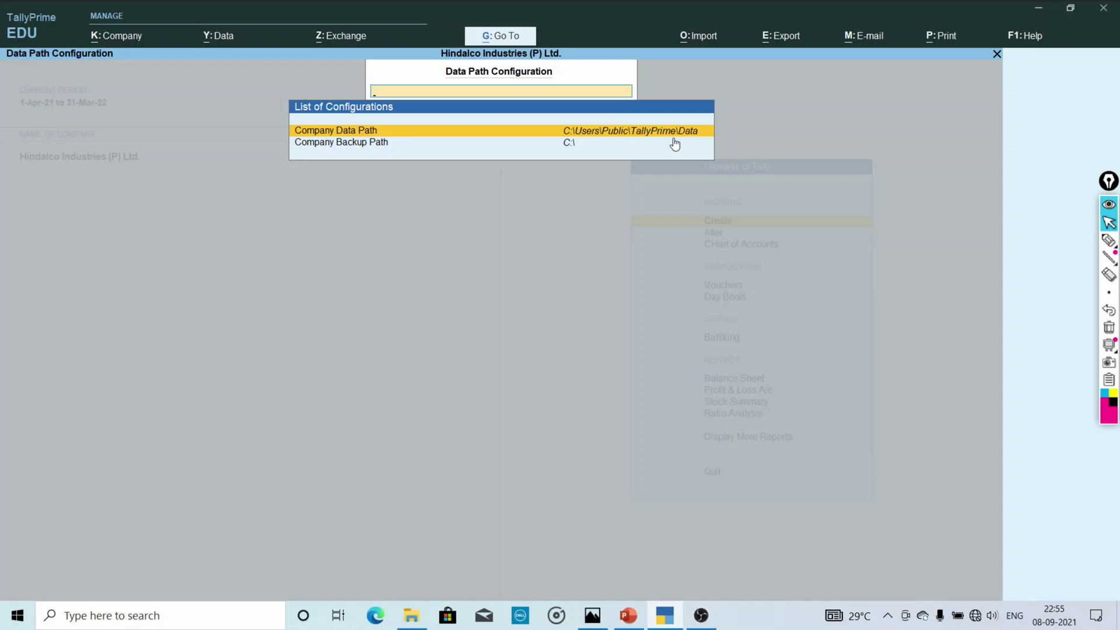
key("Escape")
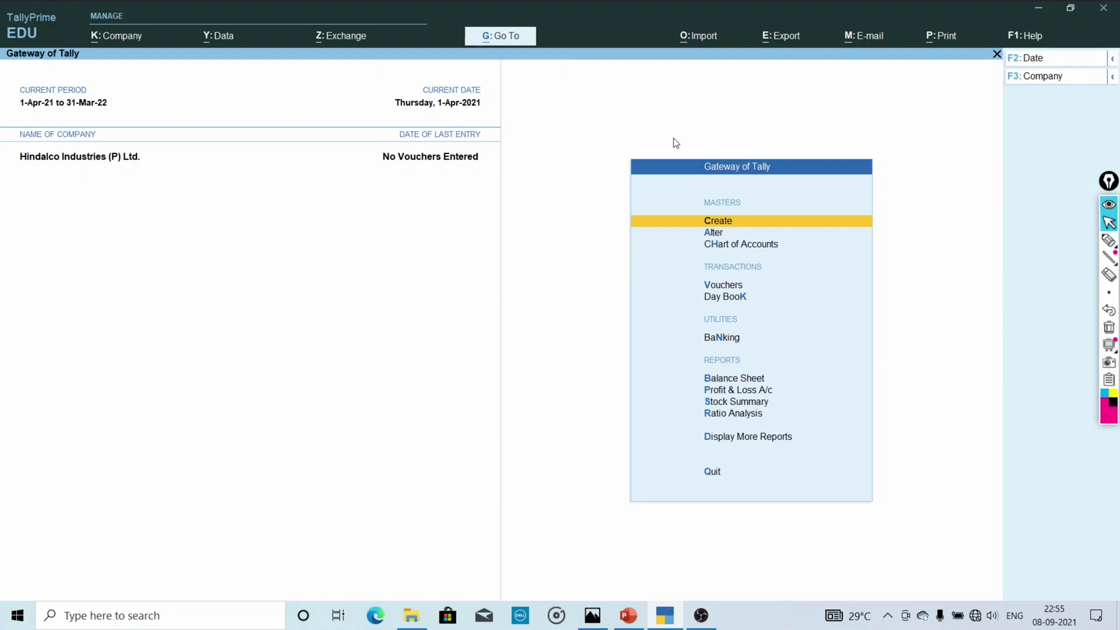
View the Exchange options for e-Way Bill and data synchronisation, plus the Go To list of reports, and leave both.
left_click(342, 36)
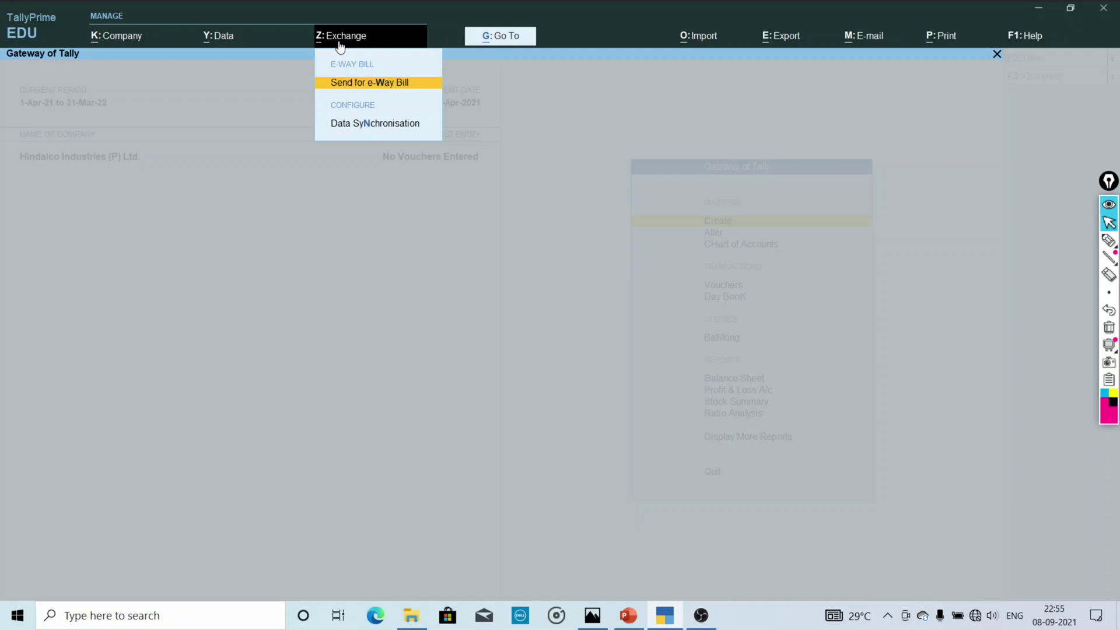
key("Down")
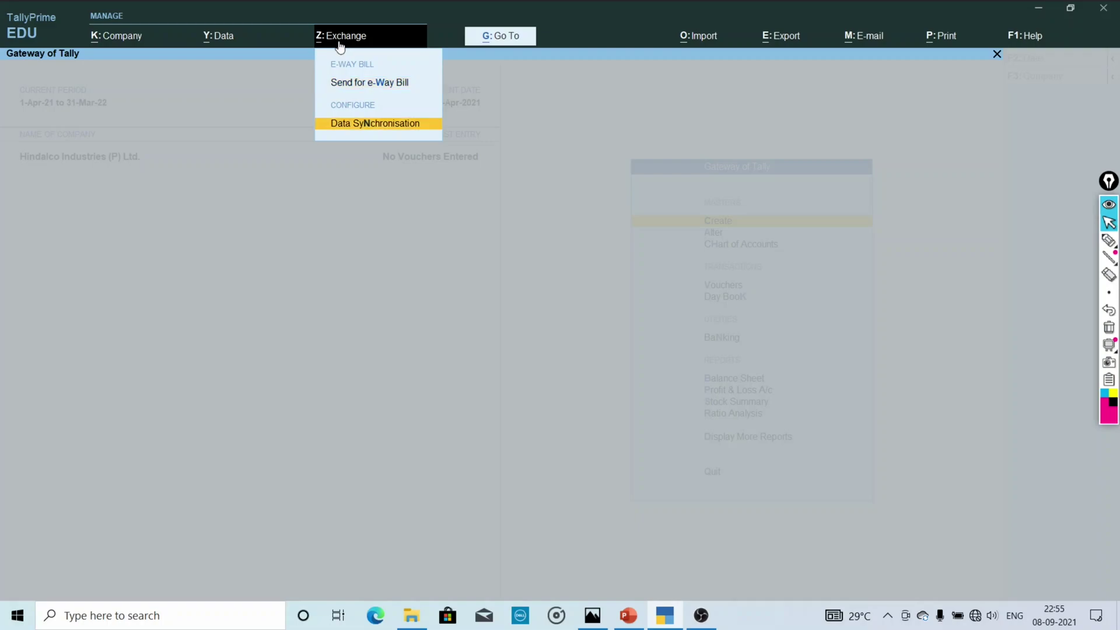
key("Escape")
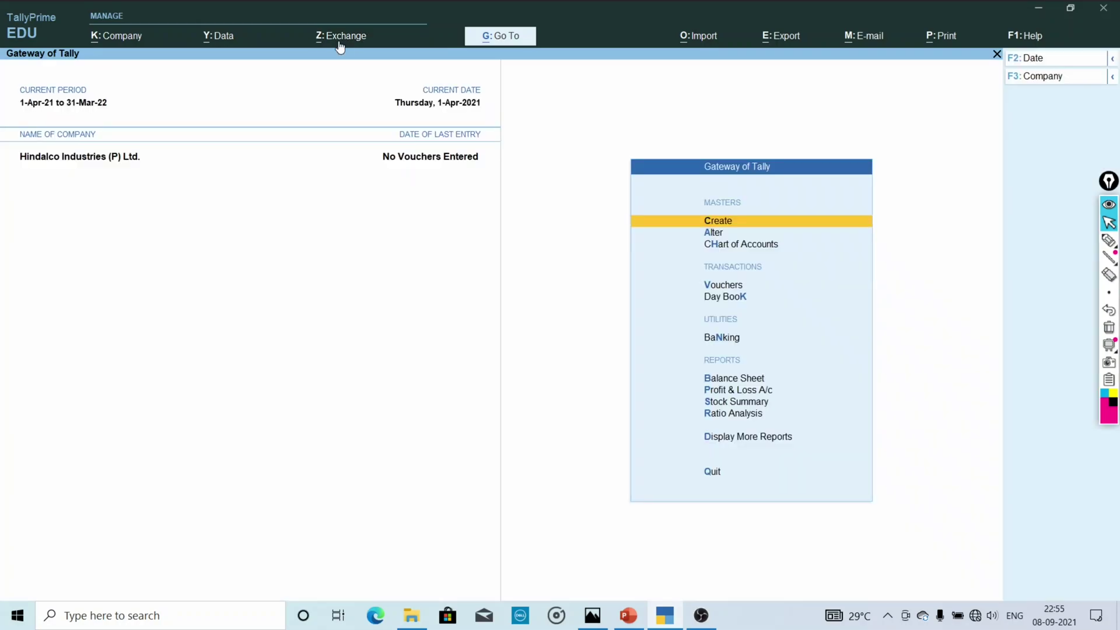
left_click(520, 44)
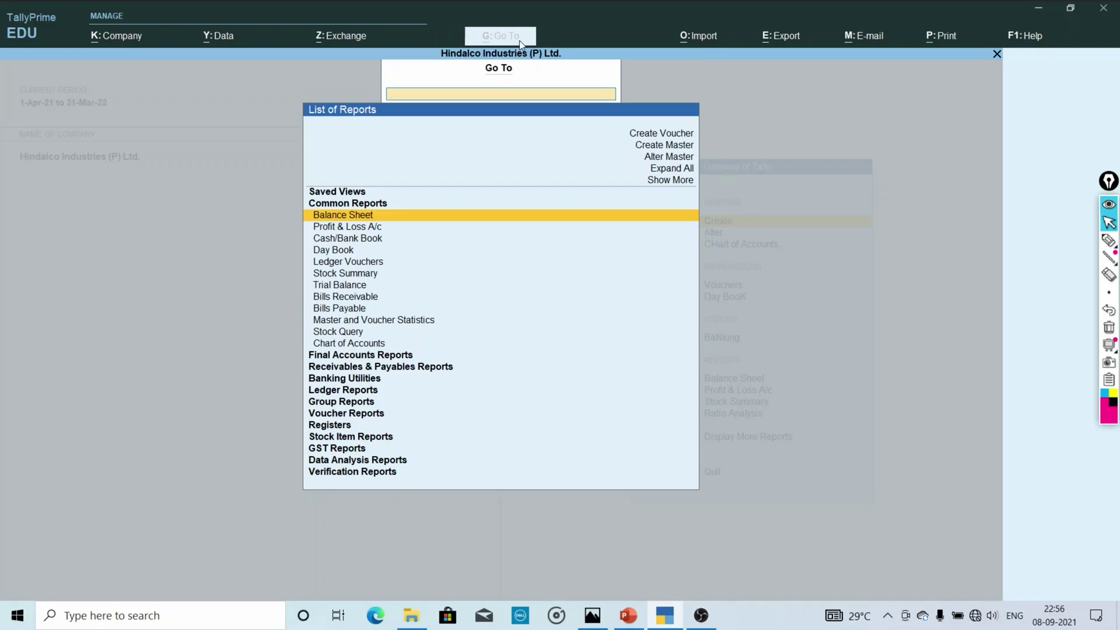
key("Escape")
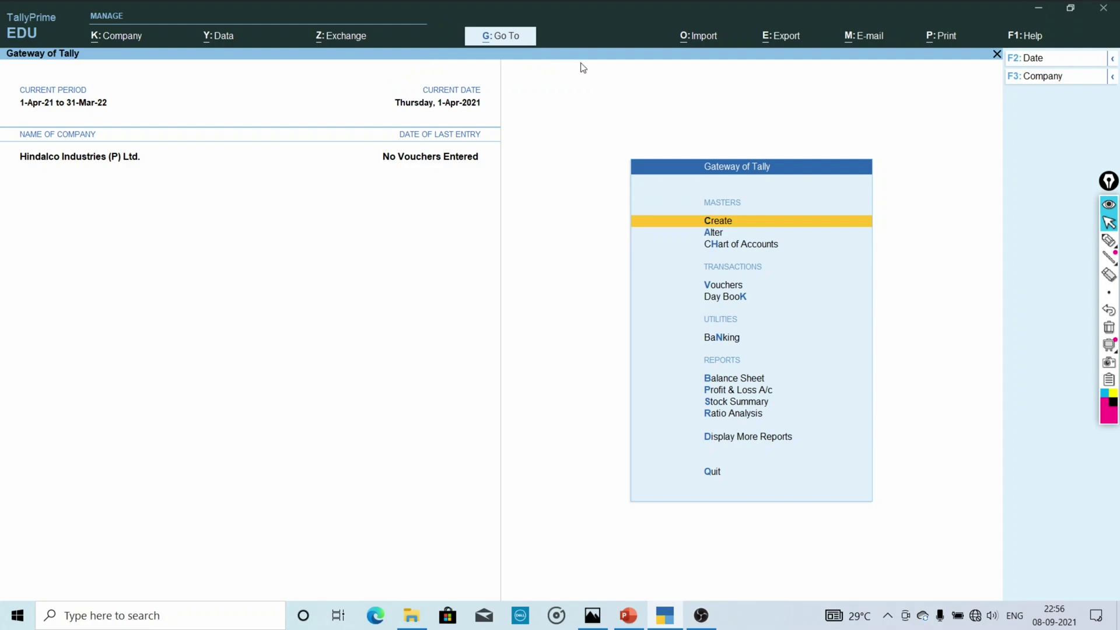
Examine the import options Masters, Transactions, Bank Details and Configuration.
left_click(700, 40)
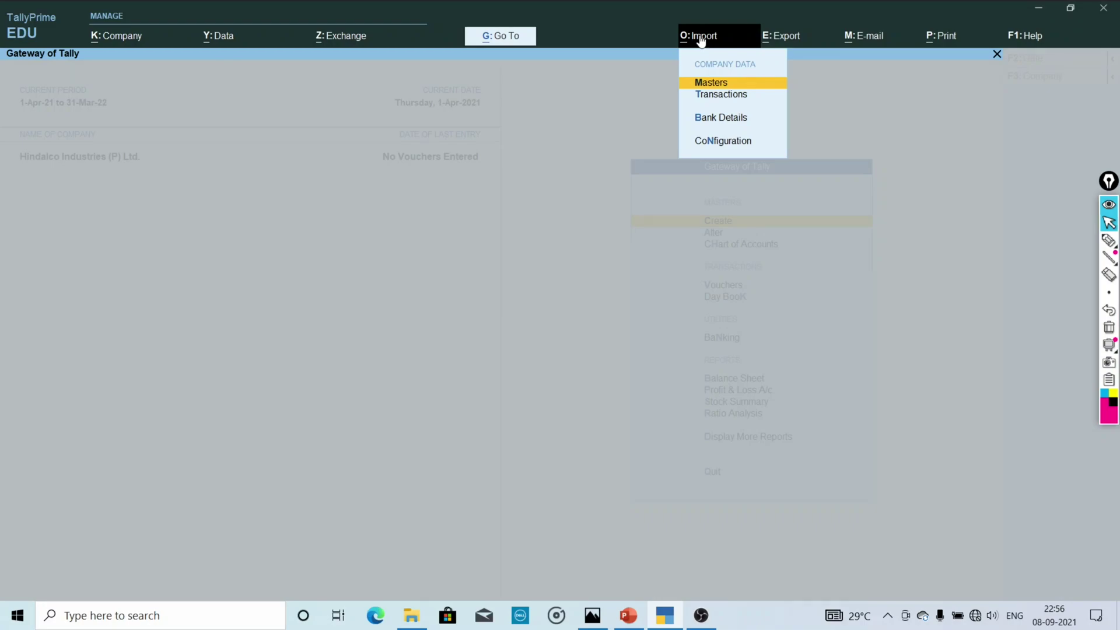
key("Down")
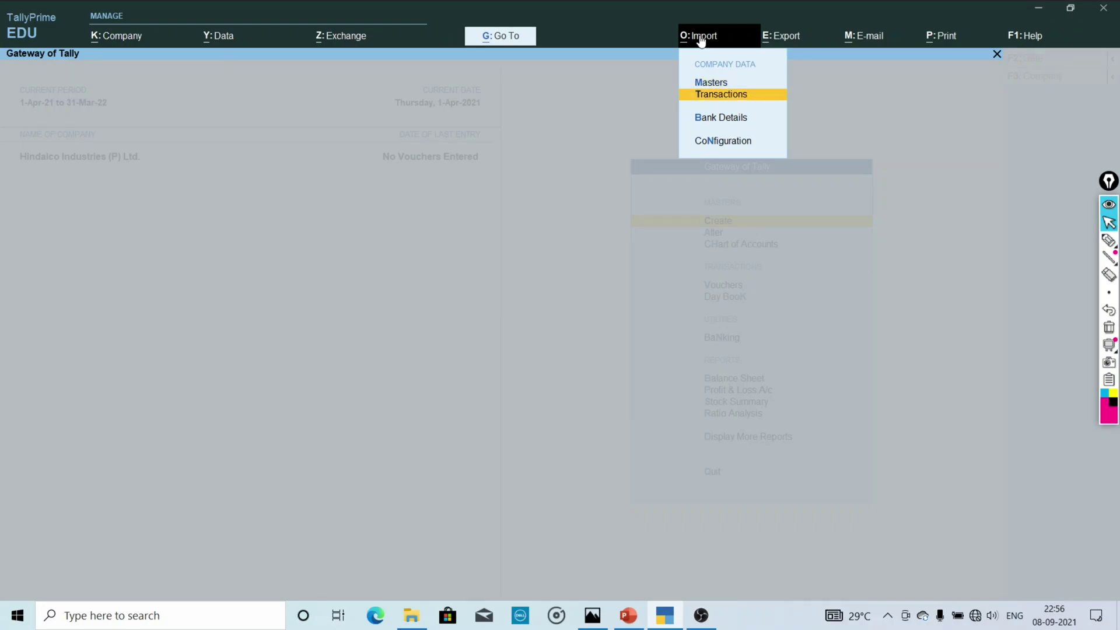
key("Down")
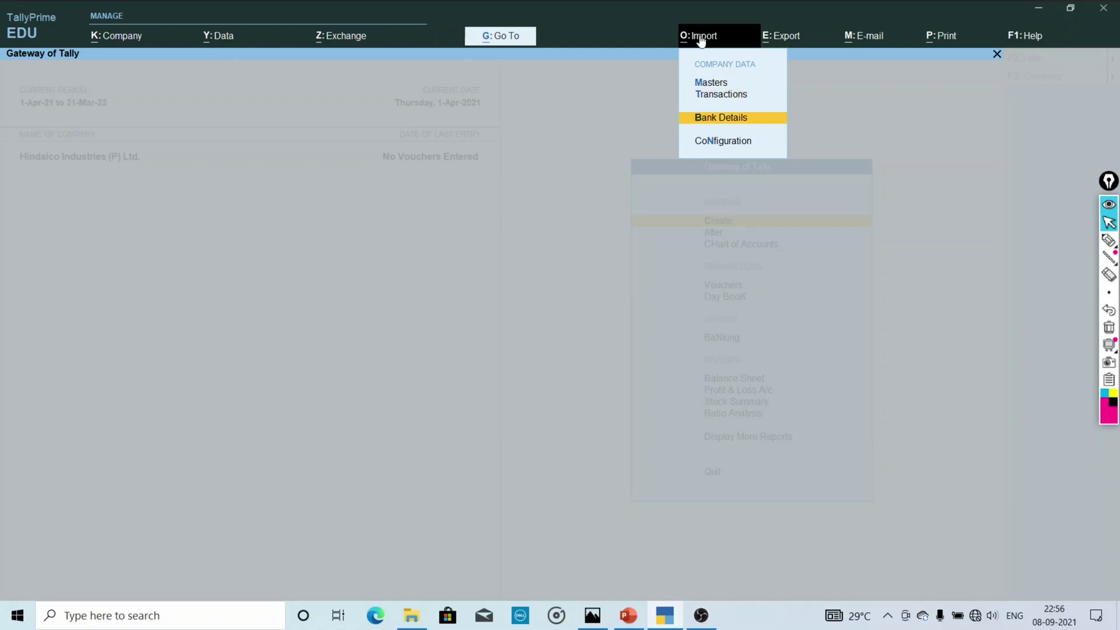
key("Down")
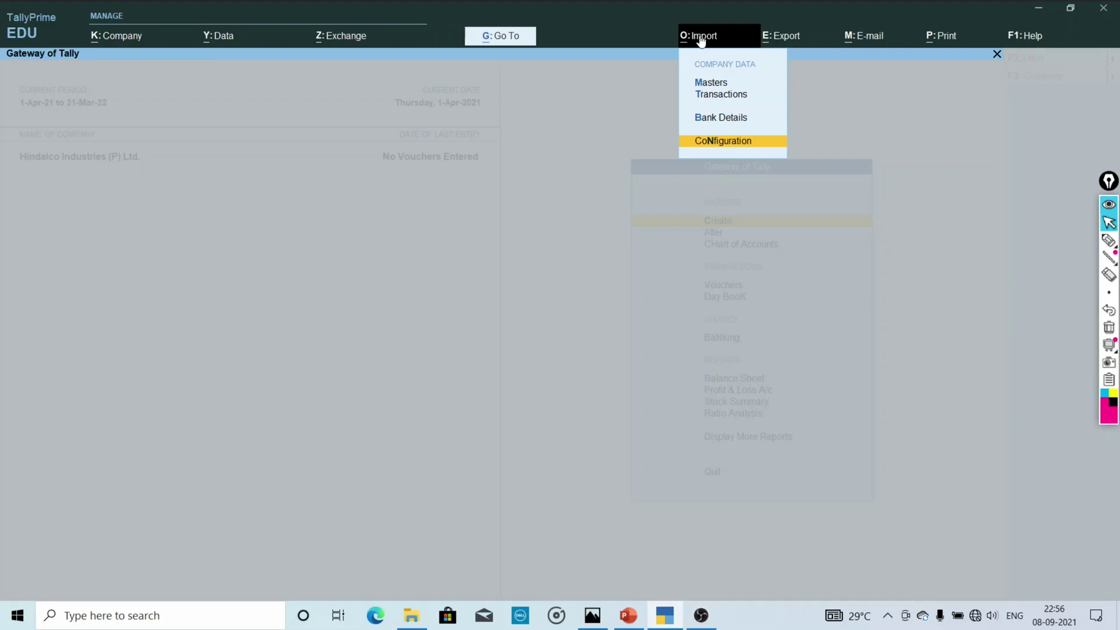
Examine the export options Others, Masters, Transactions and Configuration, along with the e-mail and print options.
key("Right")
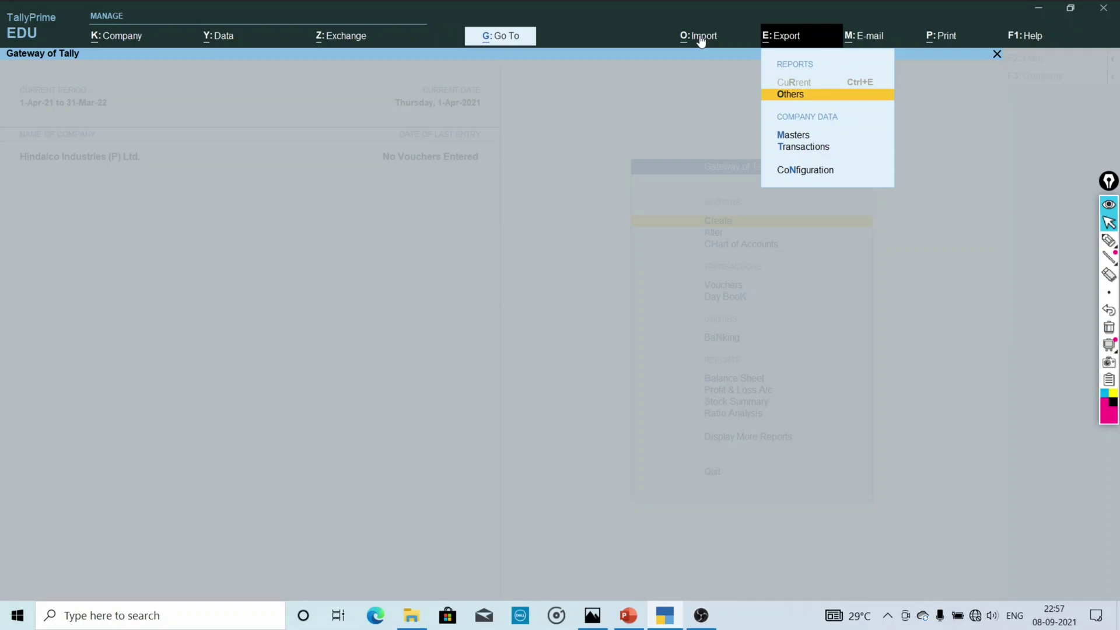
key("Down")
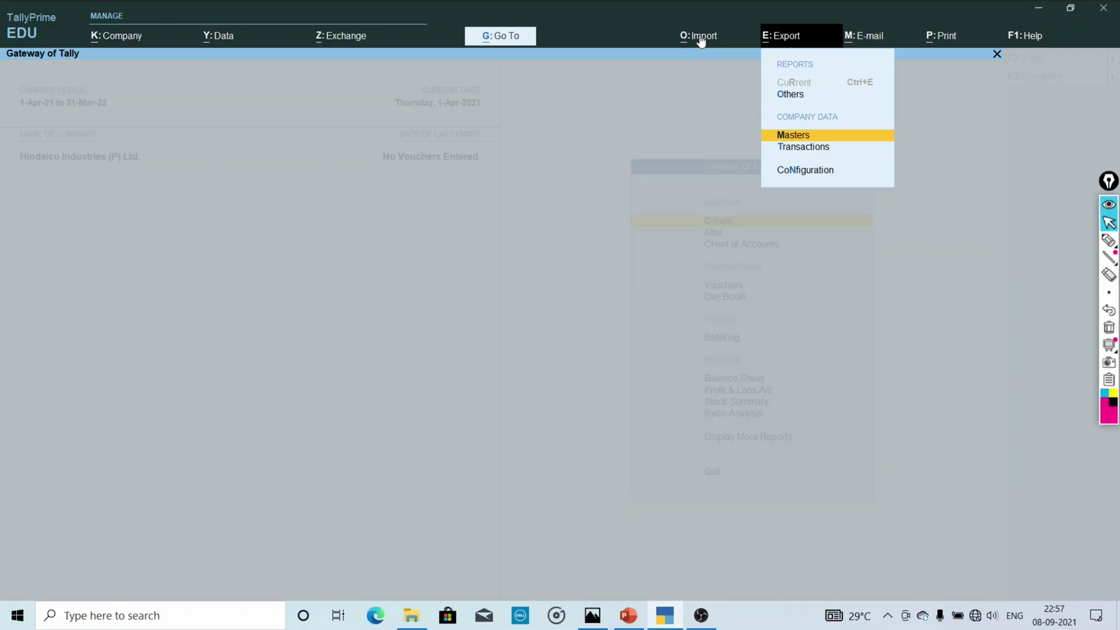
key("Down")
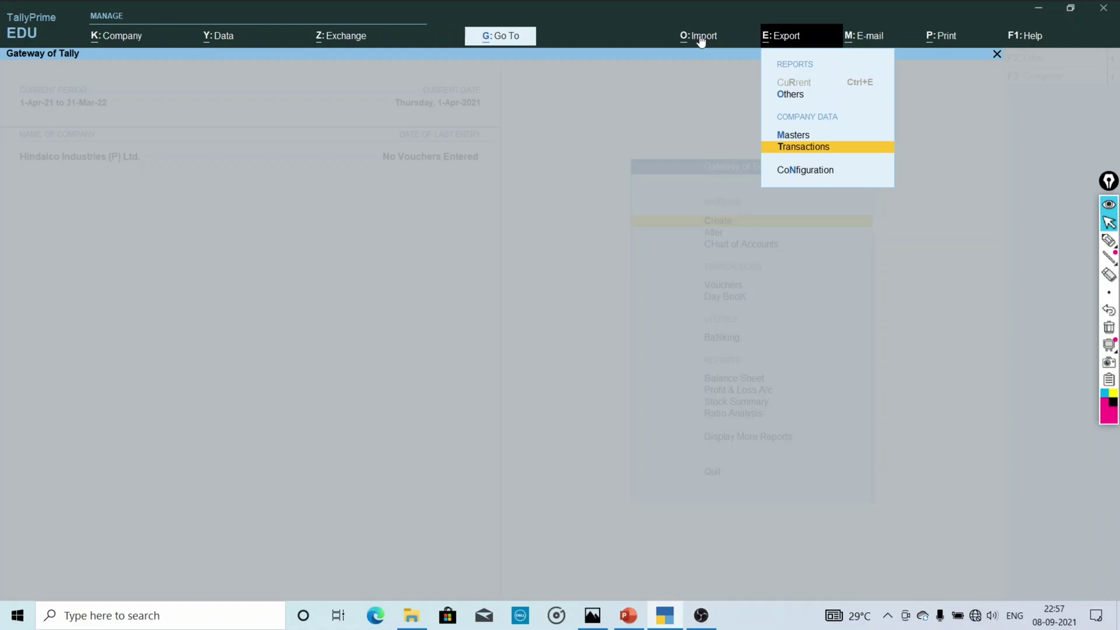
key("Down")
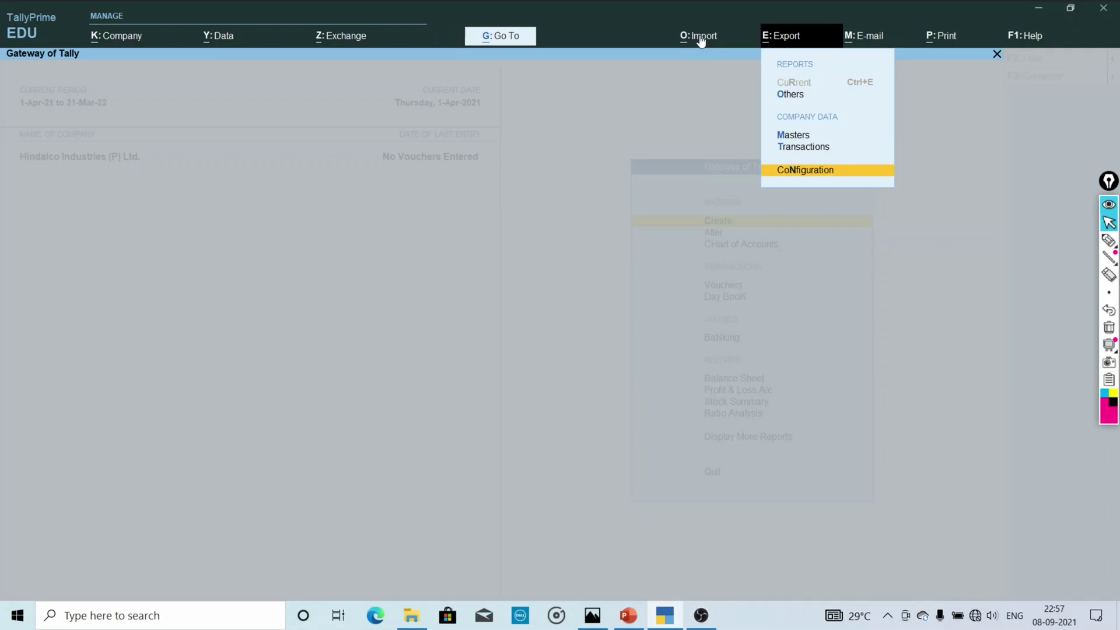
key("Right")
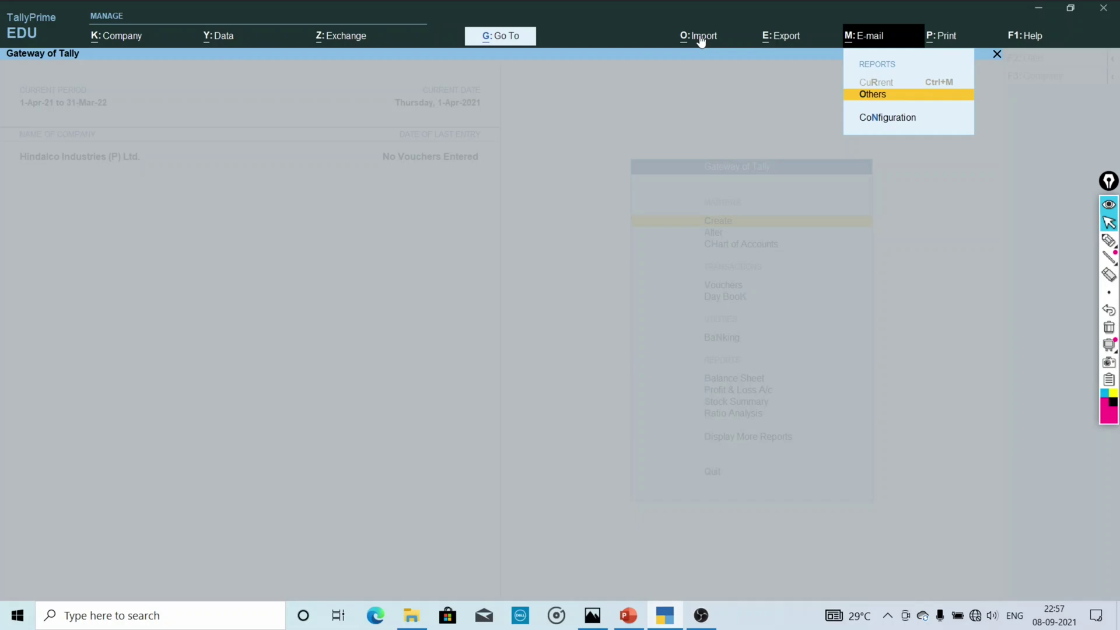
key("alt+p")
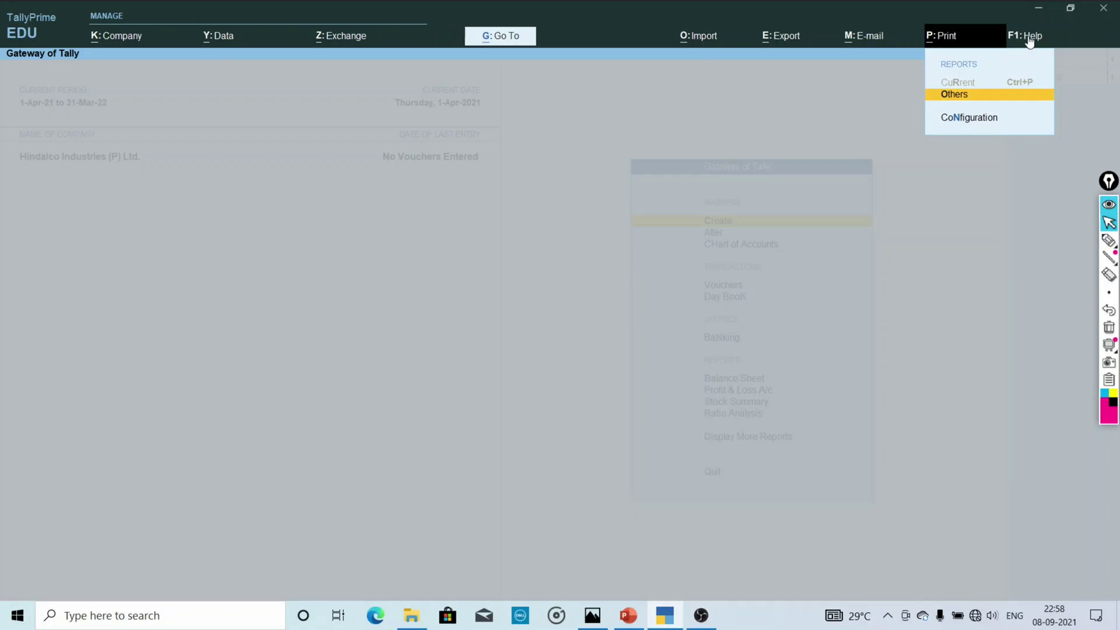
Examine the Help options TallyHelp, What's New, Upgrade, TallyShop, Troubleshooting and Settings.
left_click(1088, 35)
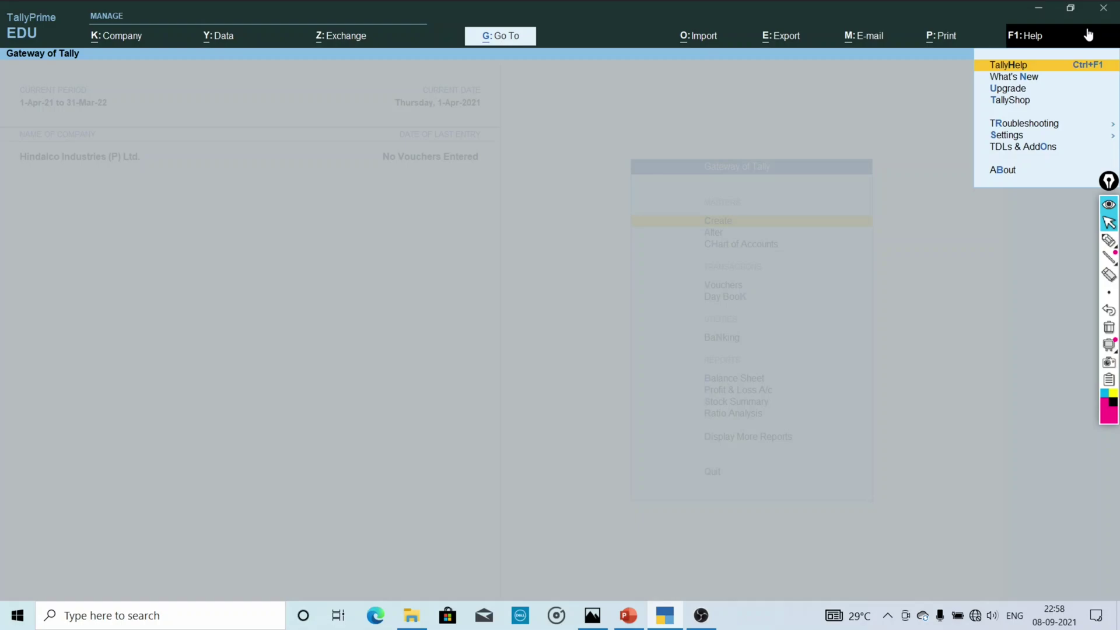
key("Down")
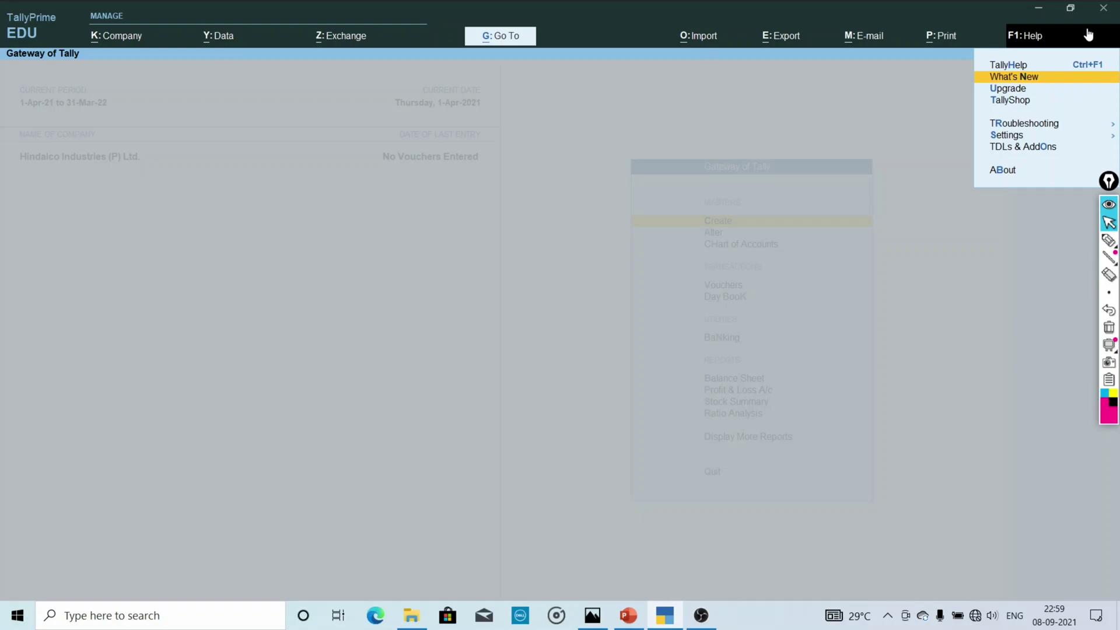
key("Down")
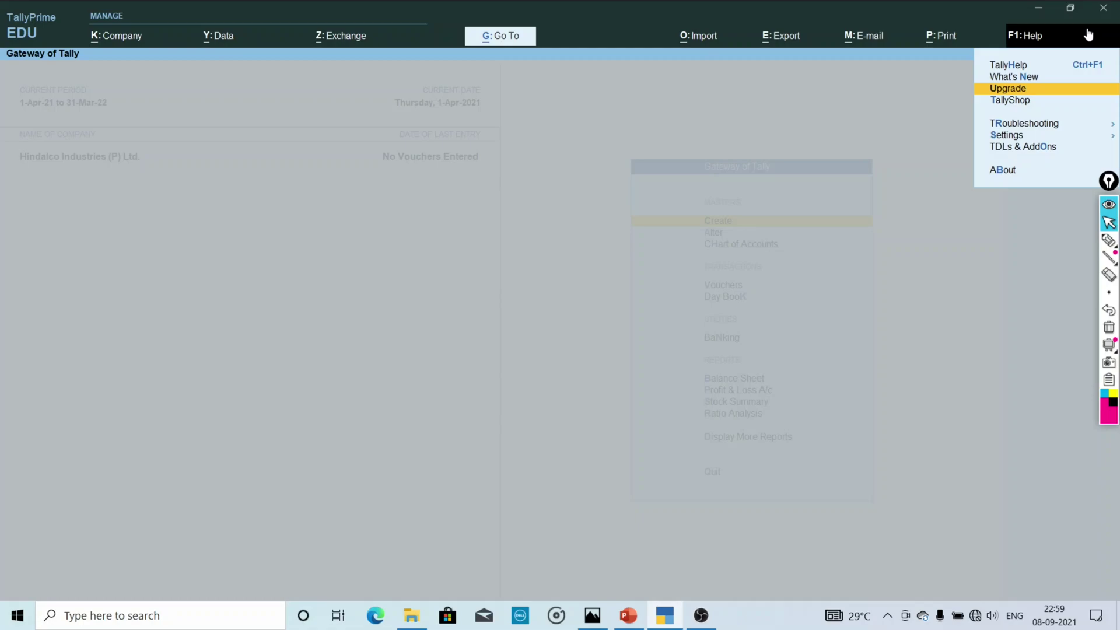
key("Down")
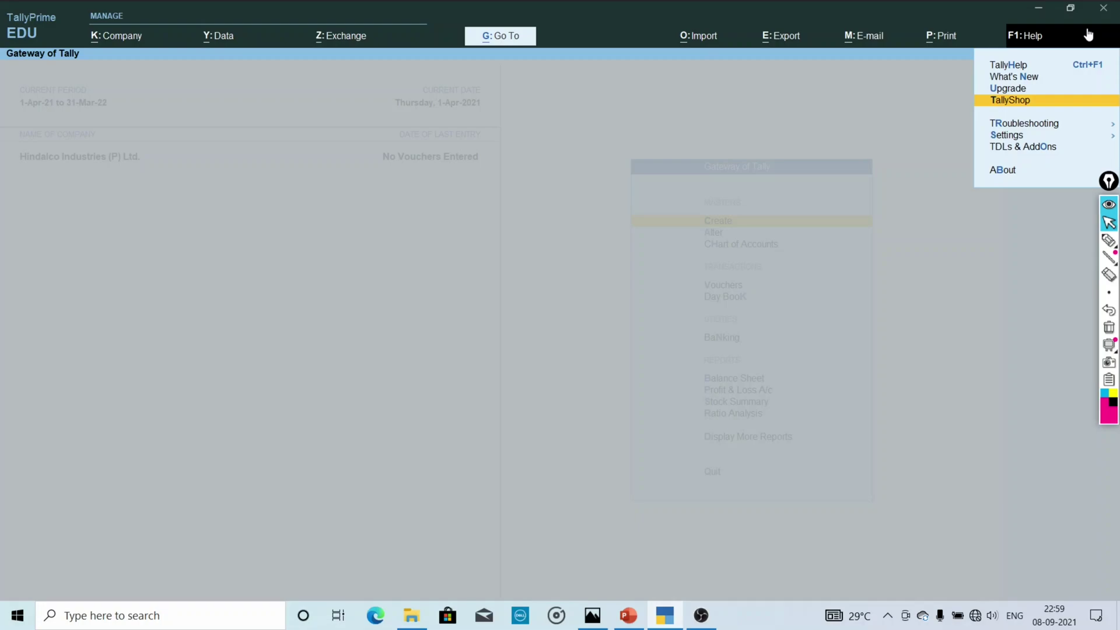
key("Down")
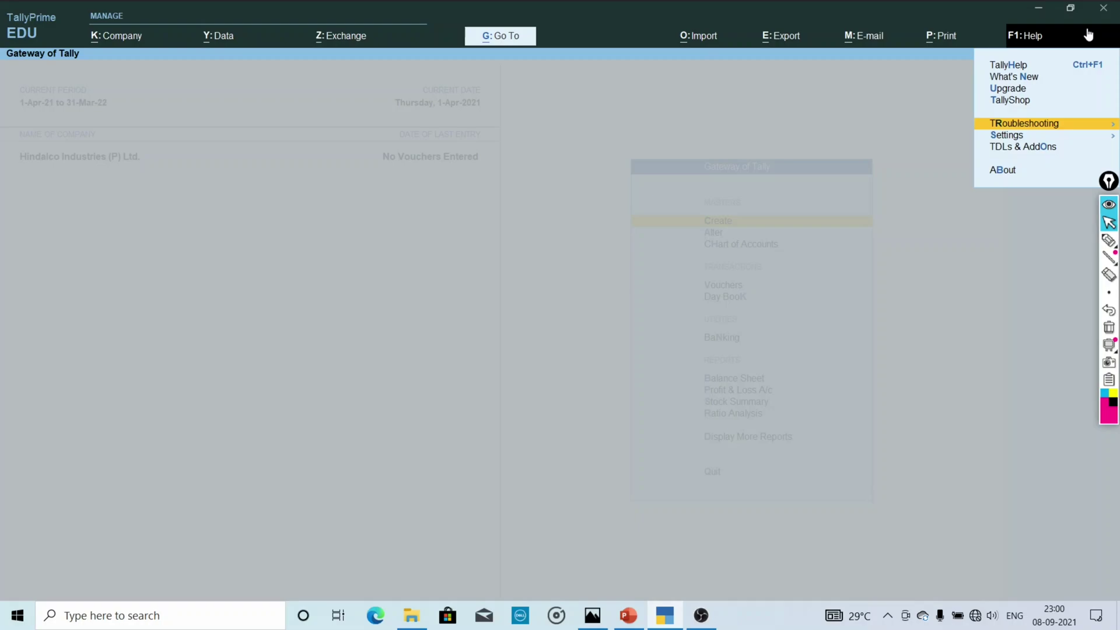
key("Down")
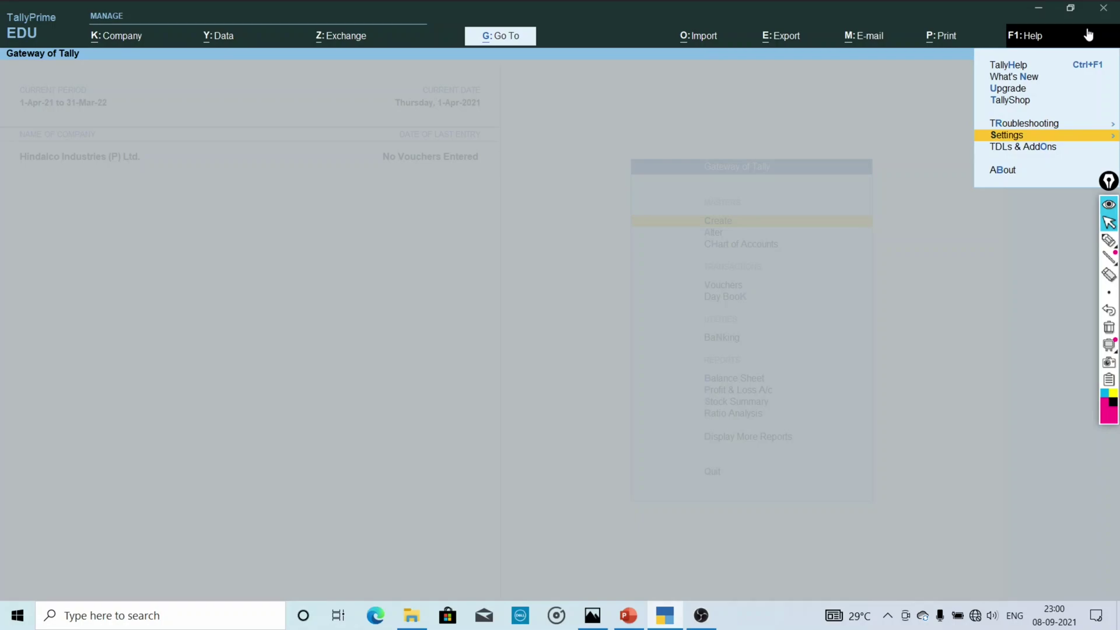
Examine the Help settings for License, Language, Country, Startup, Display and Connectivity.
key("Return")
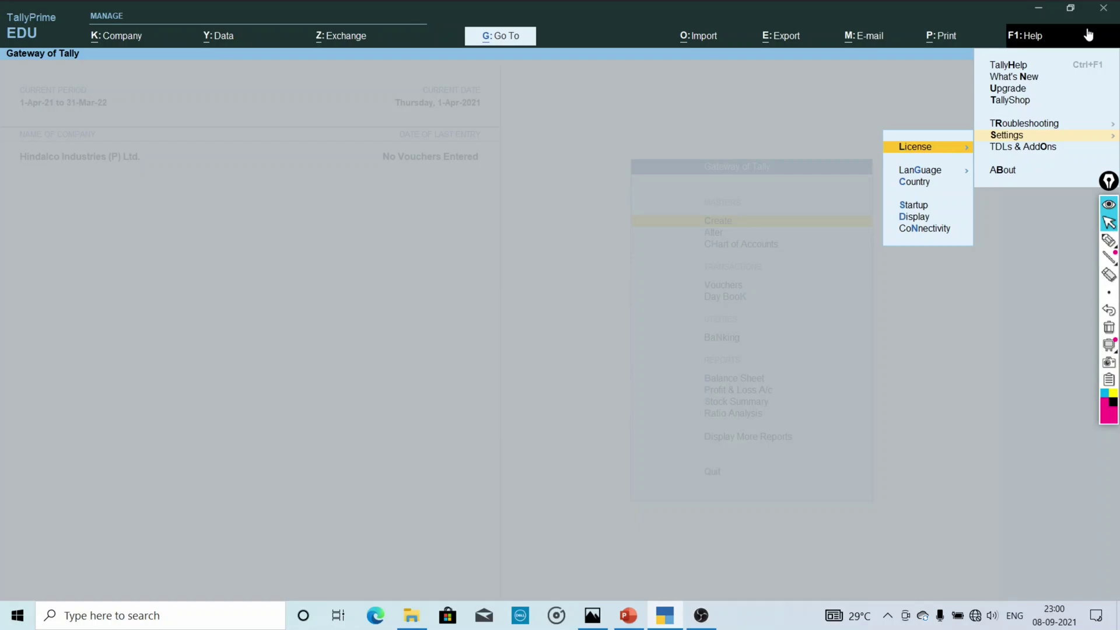
key("Down")
key("Down")
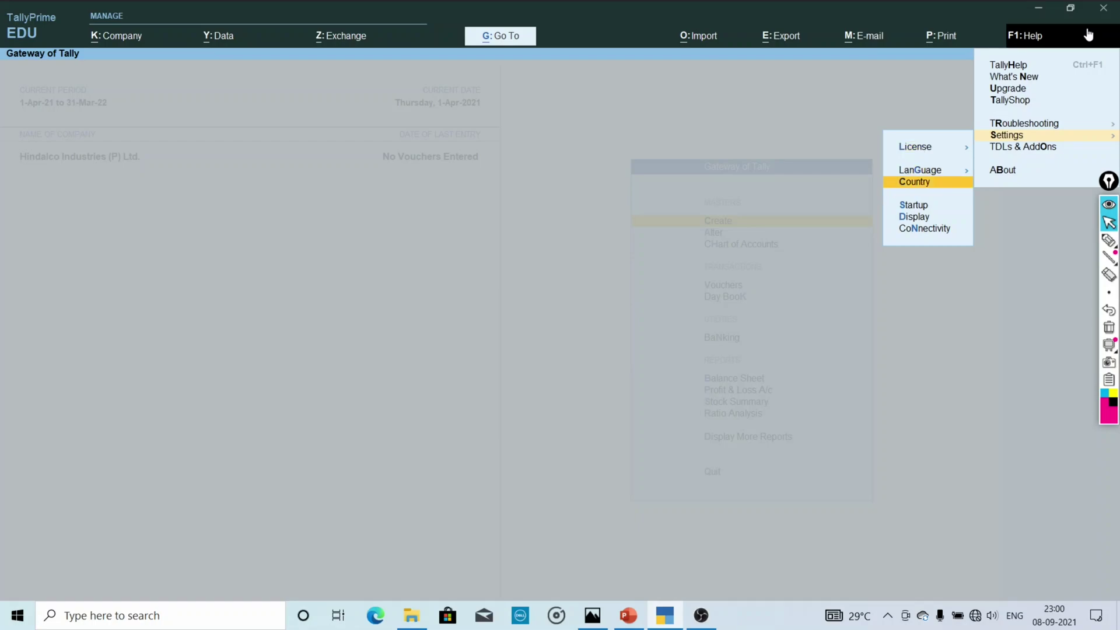
key("Down")
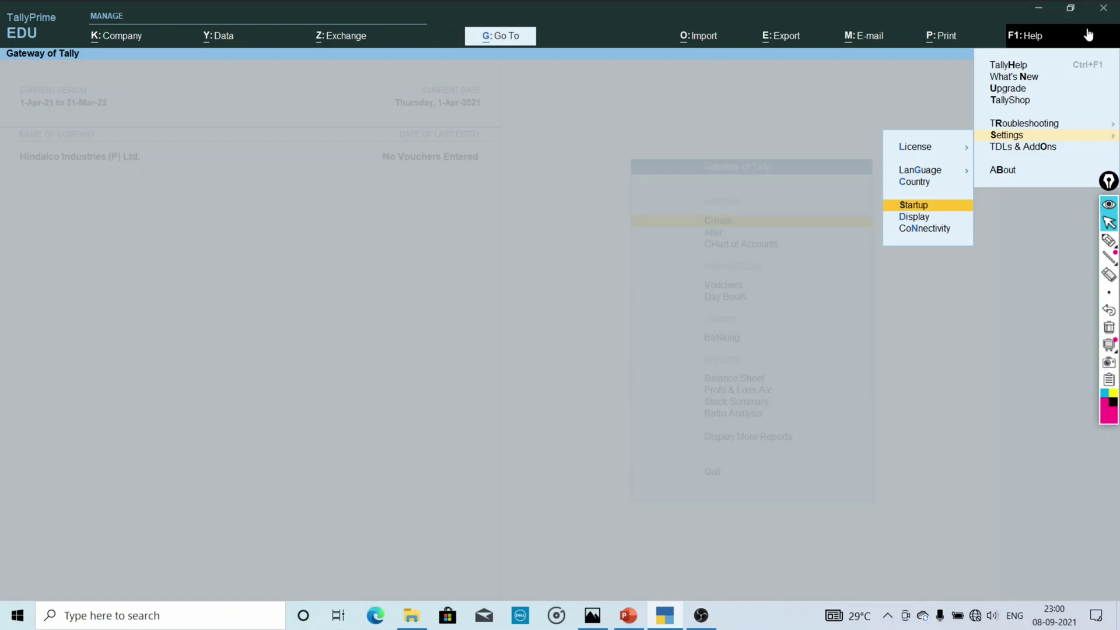
key("Down")
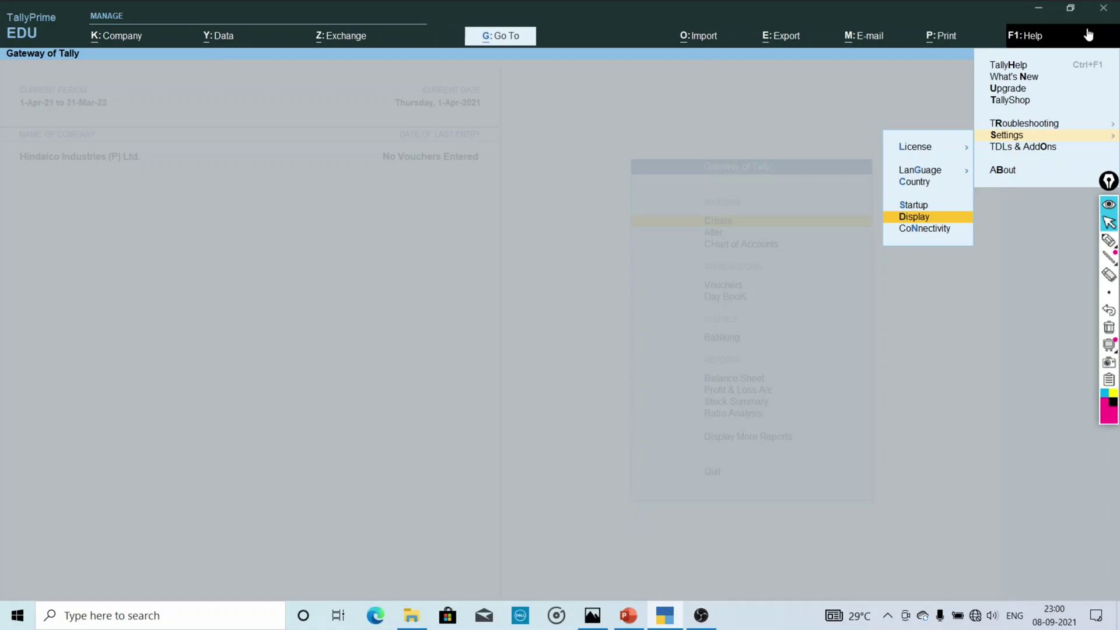
key("Down")
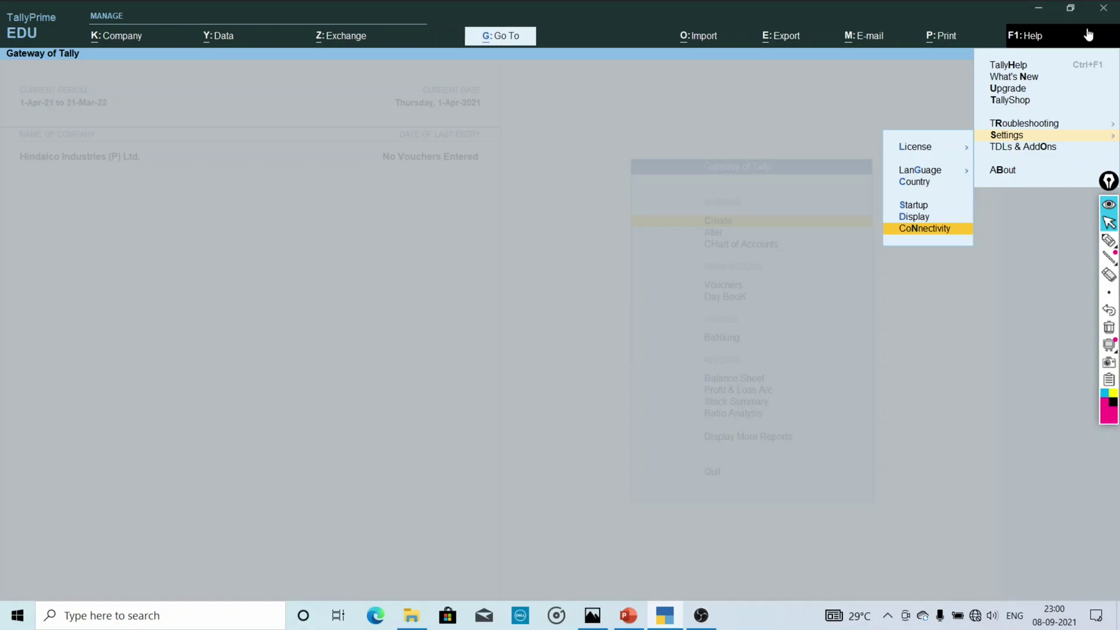
Examine the TDLs & AddOns and About entries in Help and return to the Gateway of Tally.
key("alt+k")
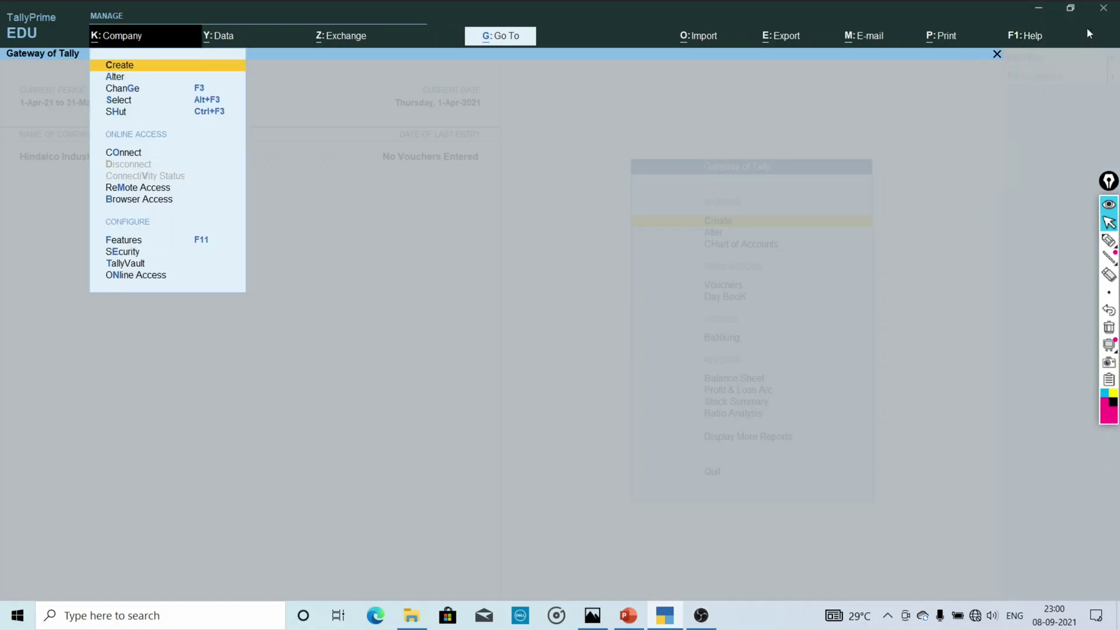
key("F1")
key("Down")
key("Down")
key("Down")
key("Down")
key("Down")
key("Down")
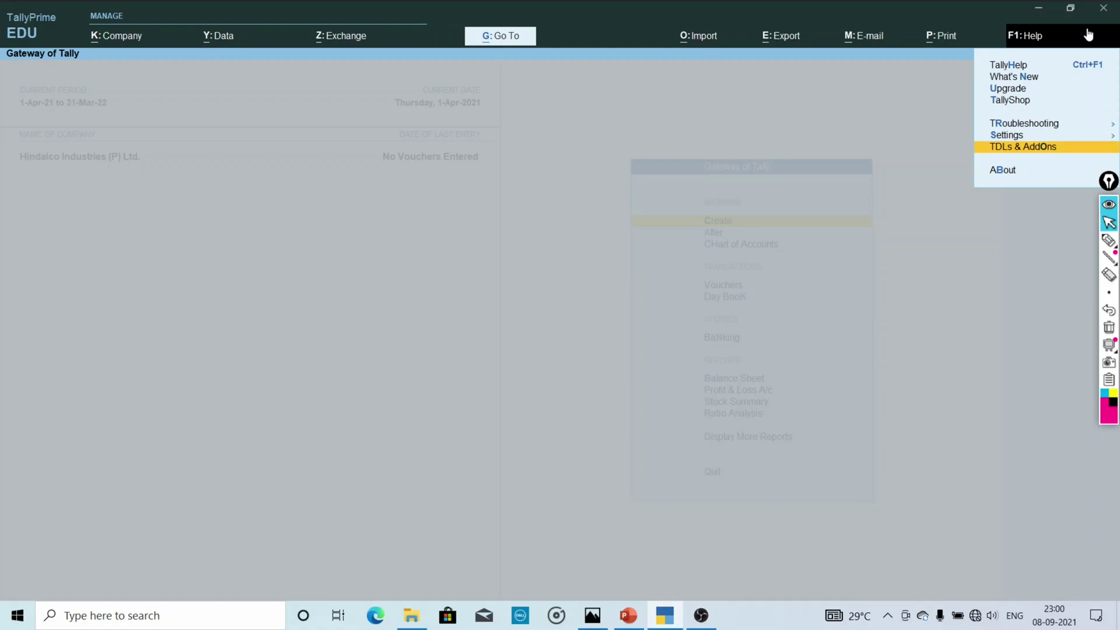
key("Down")
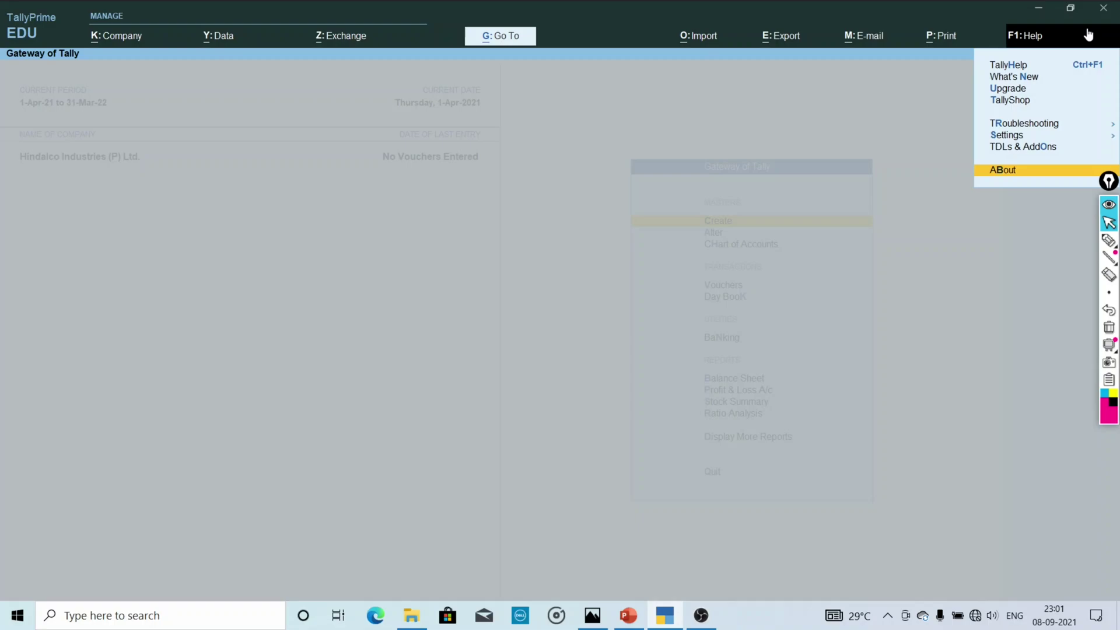
left_click(394, 141)
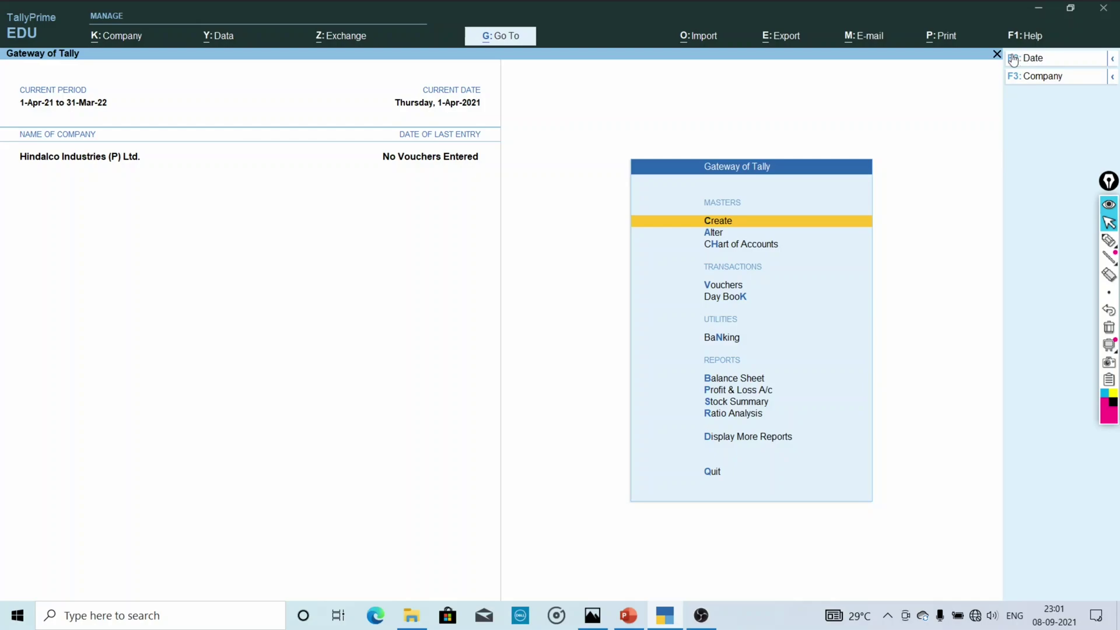
Set the current date to 1 April 2021, entering it once as 1-4 and once as 1apr.
left_click(1056, 61)
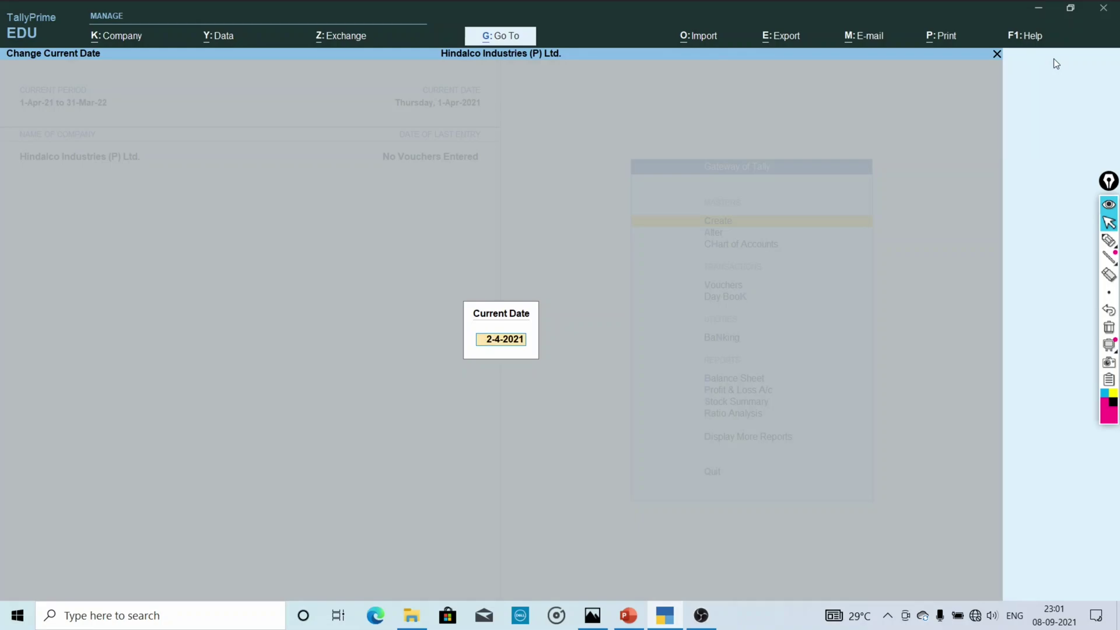
type("1.4")
key("BackSpace")
key("BackSpace")
type("-4")
key("Return")
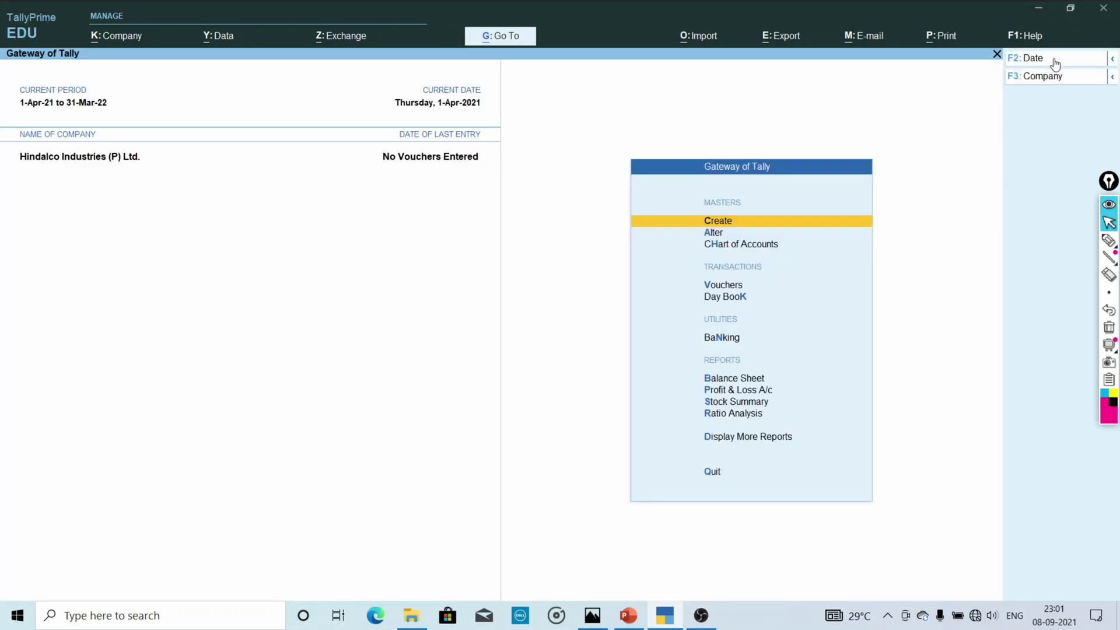
left_click(1055, 61)
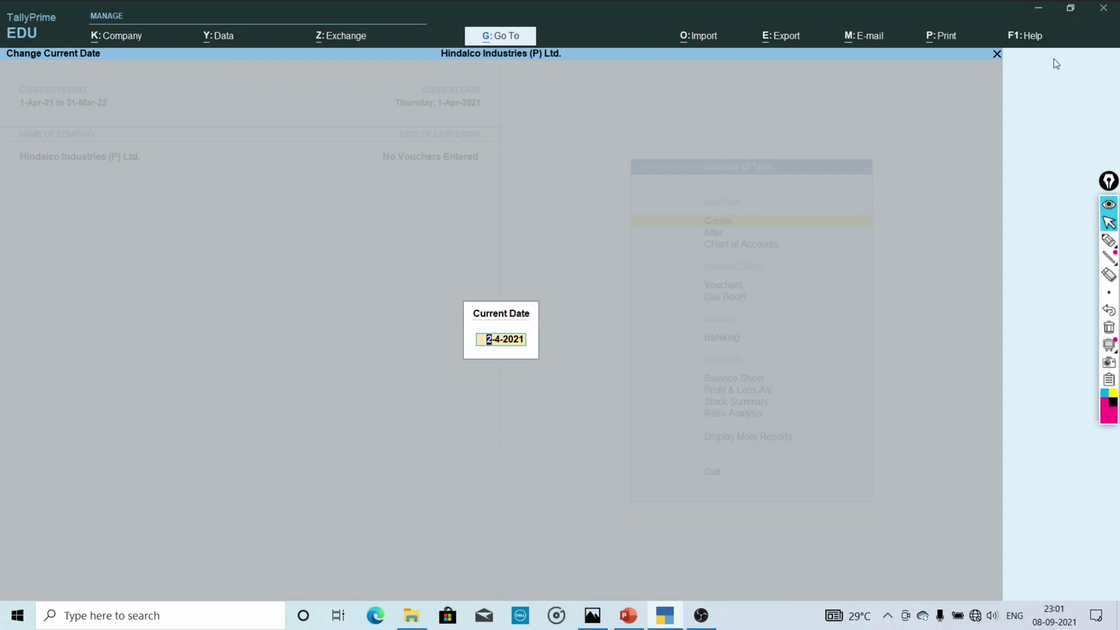
type("1apr")
key("Return")
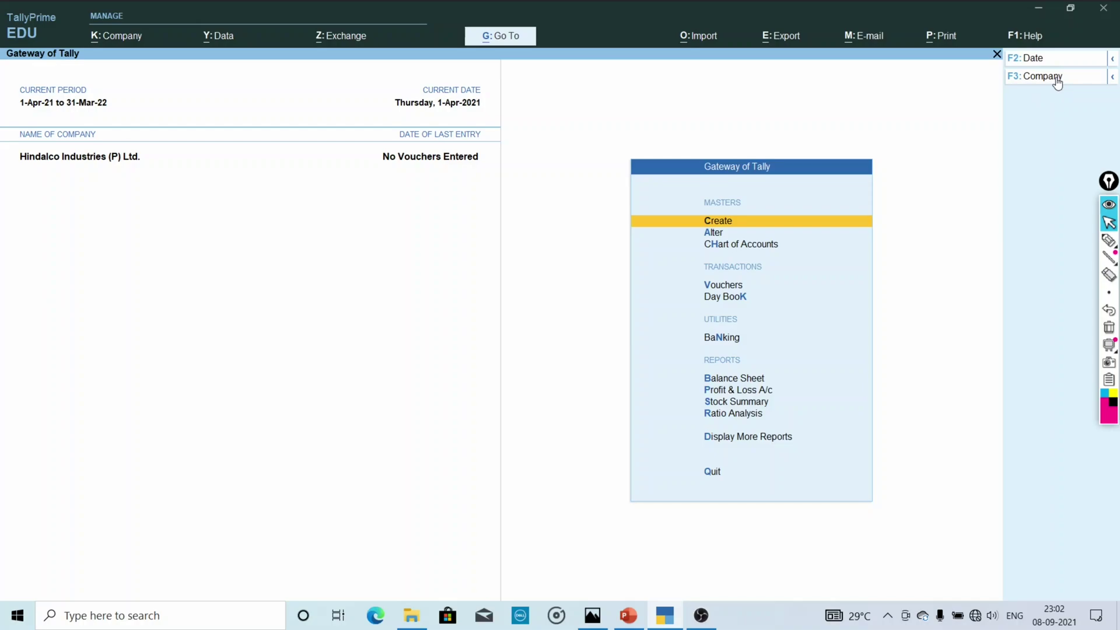
View the Change Company list with its create, alter, select and shut options and leave it without changing the company.
left_click(1057, 80)
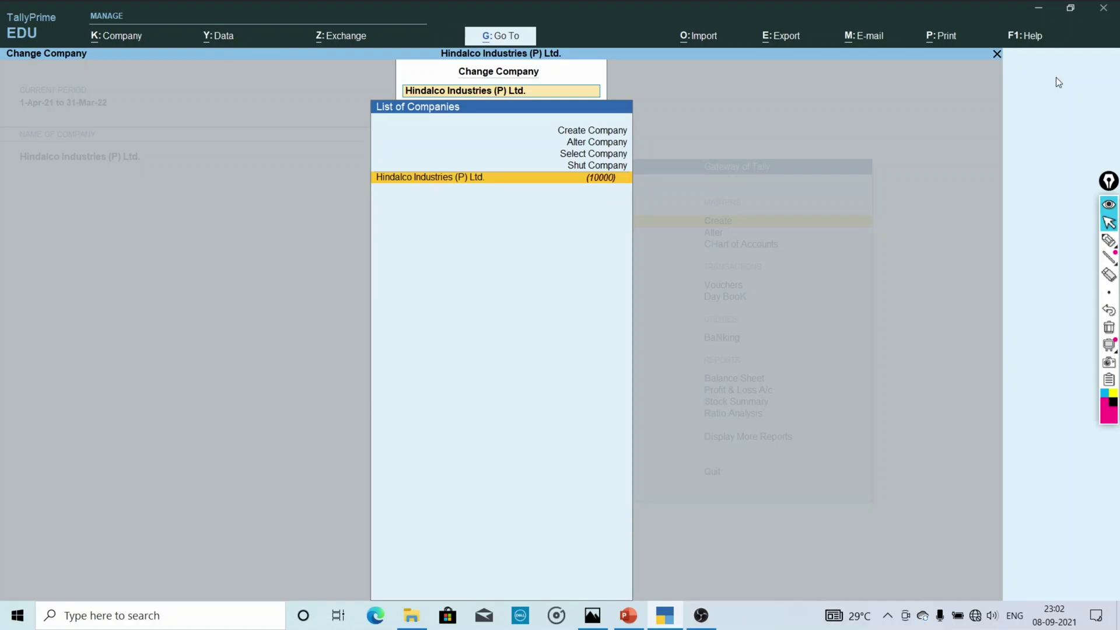
key("BackSpace")
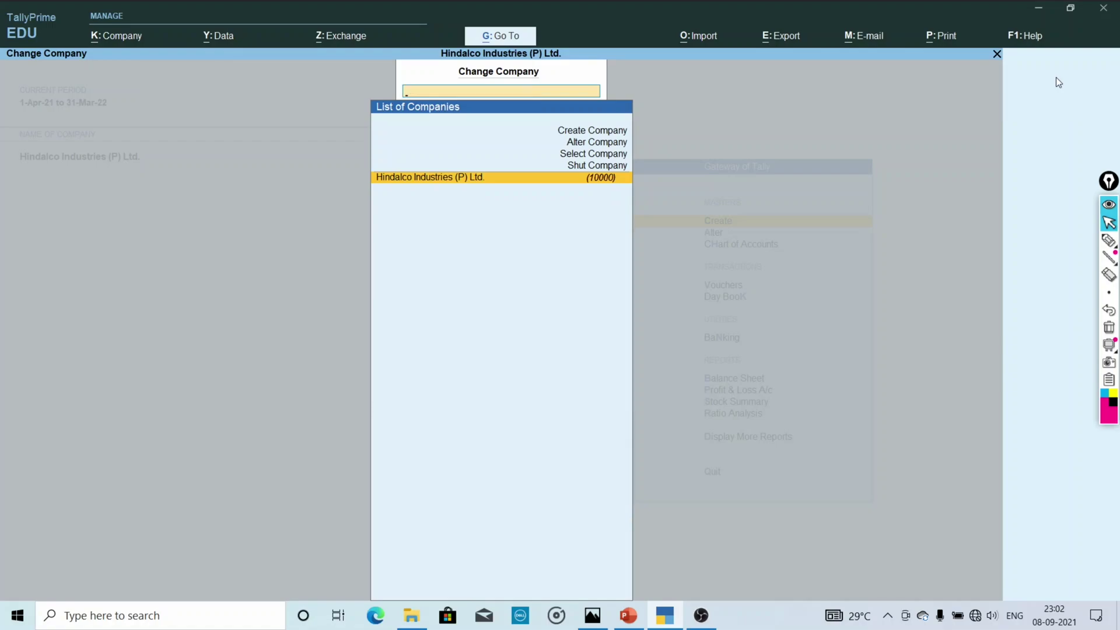
key("Escape")
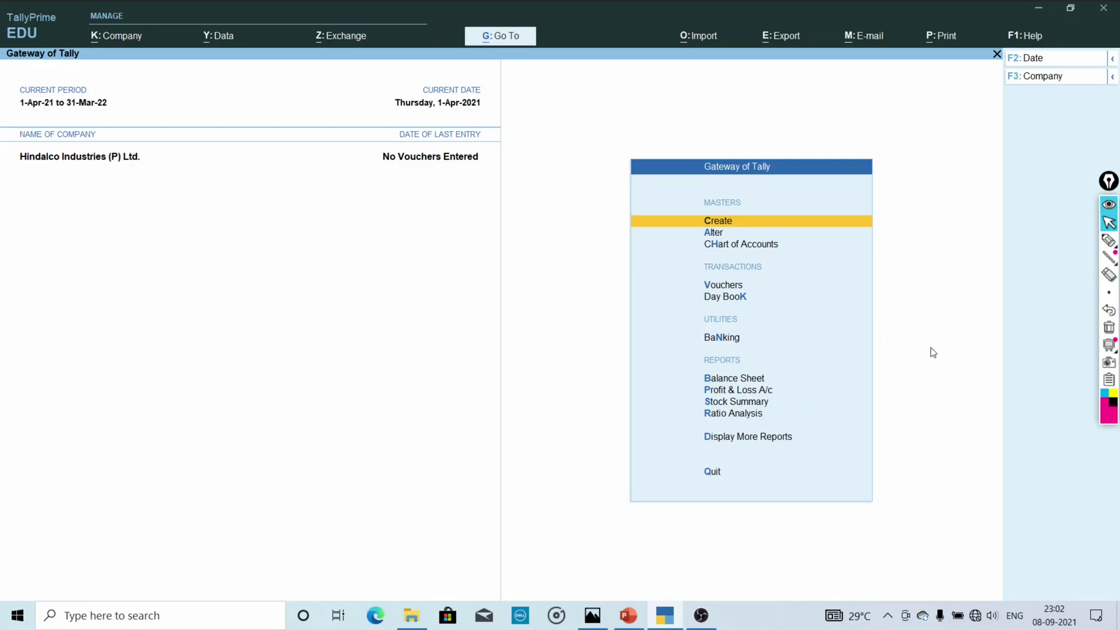
Underline Masters, Transactions, Utilities, Reports and Quit in magenta with the annotation pen, and clear the markings.
left_click(1108, 240)
left_click(1108, 240)
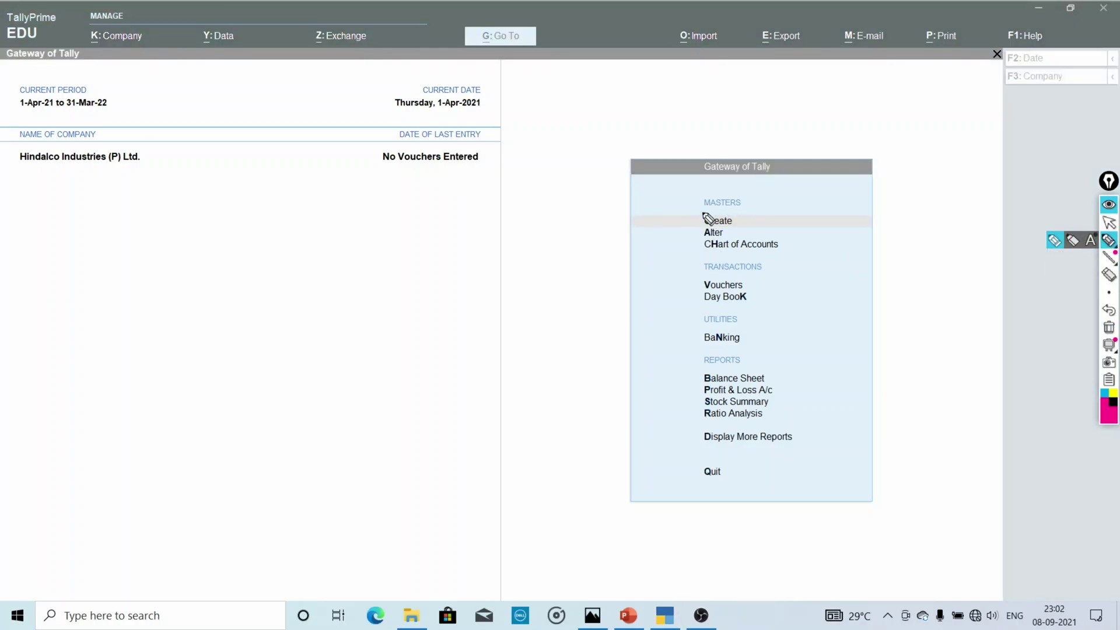
left_click_drag(701, 214, 749, 212)
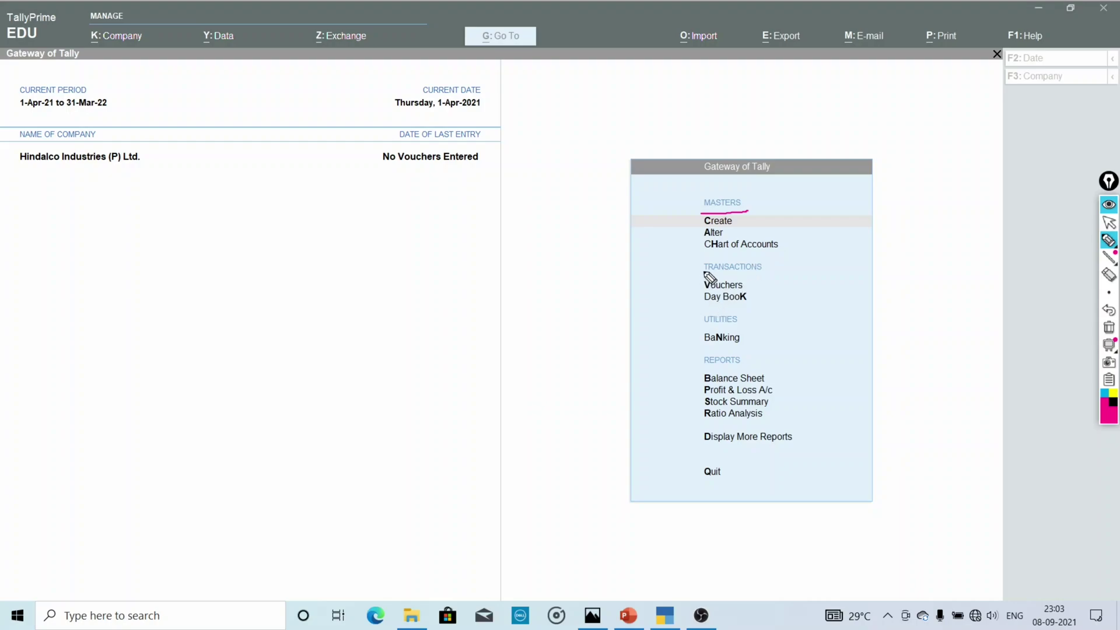
left_click_drag(704, 274, 771, 274)
left_click_drag(707, 328, 753, 324)
left_click_drag(701, 369, 756, 365)
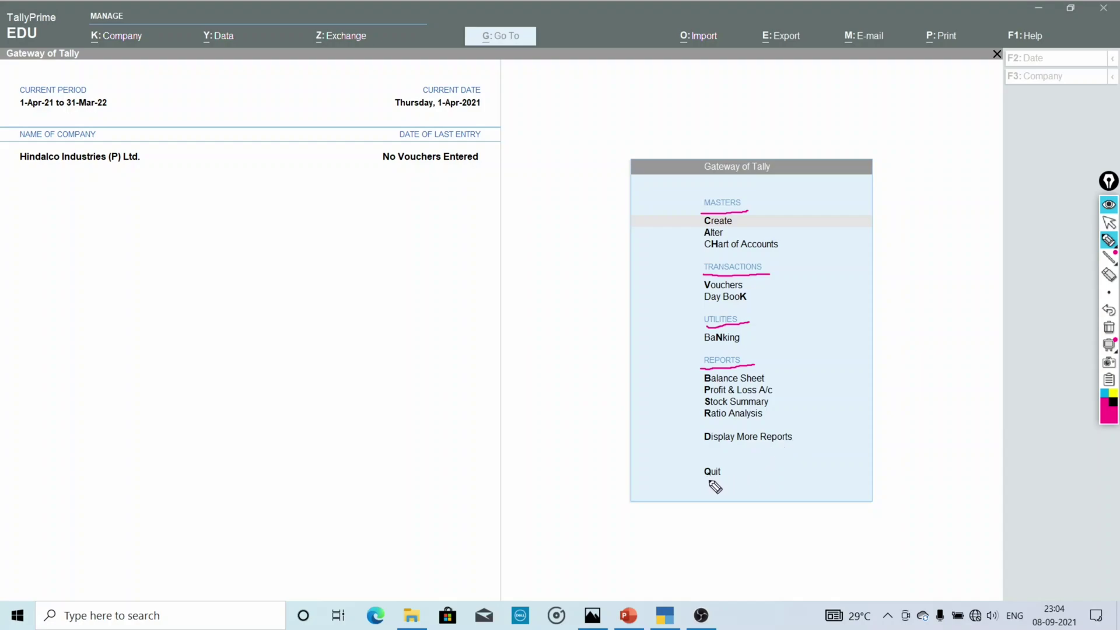
left_click_drag(703, 480, 740, 487)
left_click(1110, 224)
left_click(1110, 327)
left_click(817, 257)
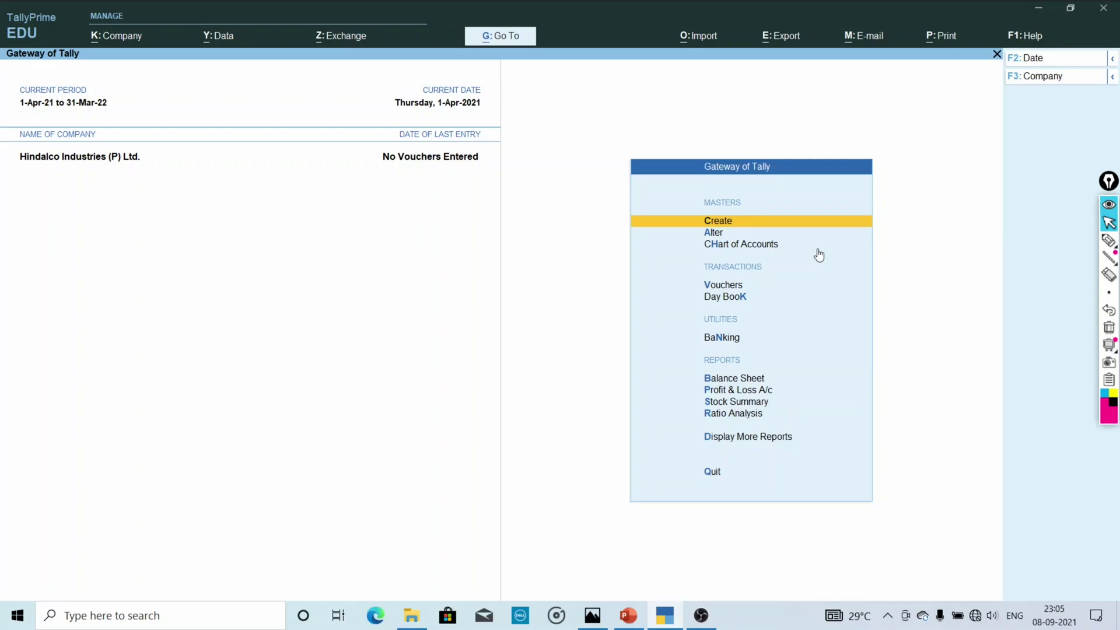
Look through the Masters and Transactions entries in the Gateway of Tally and open Vouchers.
key("Down")
key("Down")
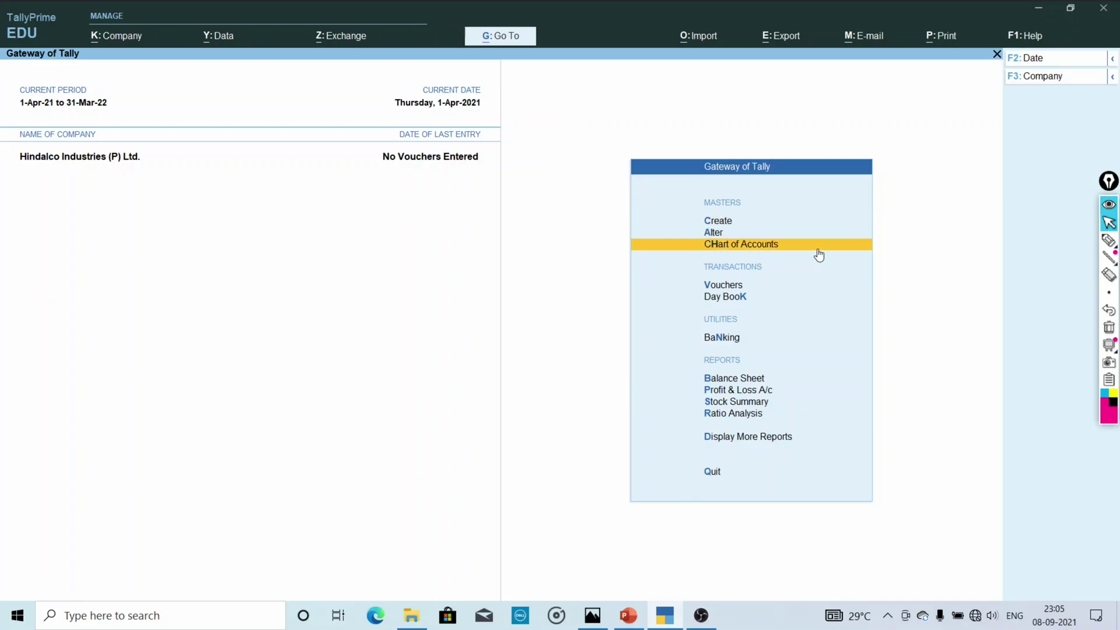
key("Down")
key("Down")
key("Down")
key("Up")
key("Up")
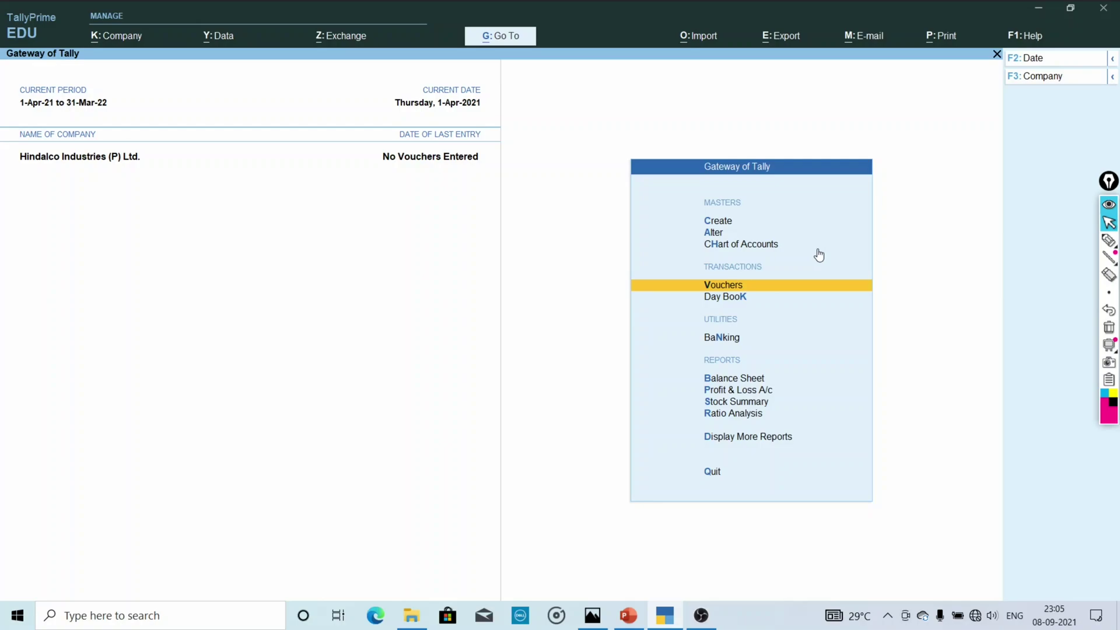
key("Return")
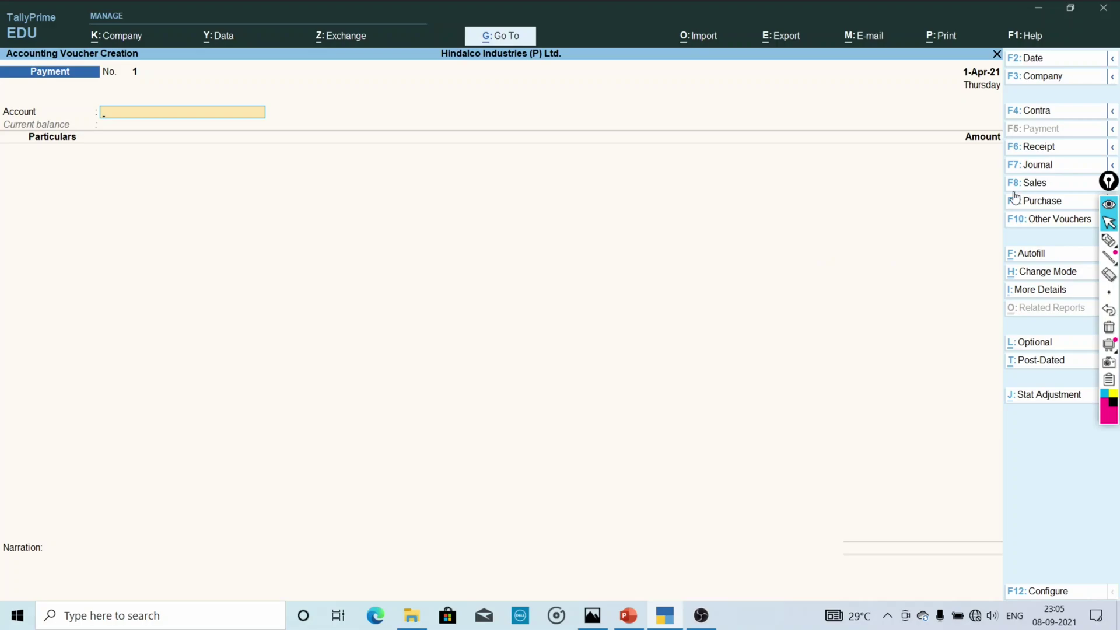
Bracket the voucher types from Contra to Other Vouchers in magenta with the annotation pen and underline Contra in yellow.
left_click(1109, 242)
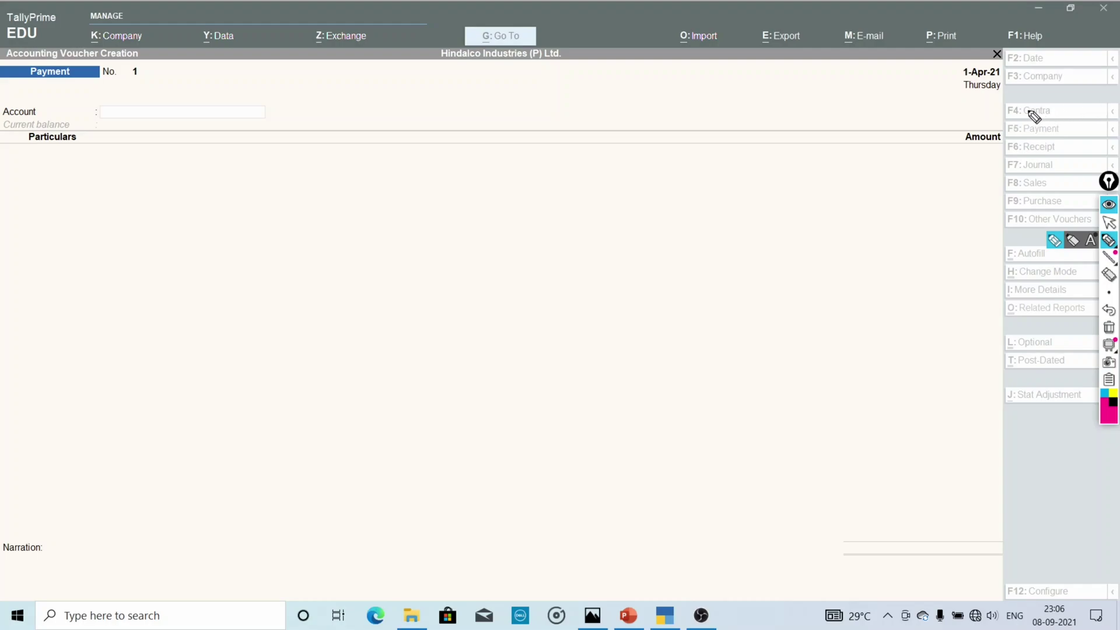
mouse_move(1004, 115)
left_mouse_down()
mouse_move(975, 115)
mouse_move(985, 227)
mouse_move(1000, 218)
left_mouse_up()
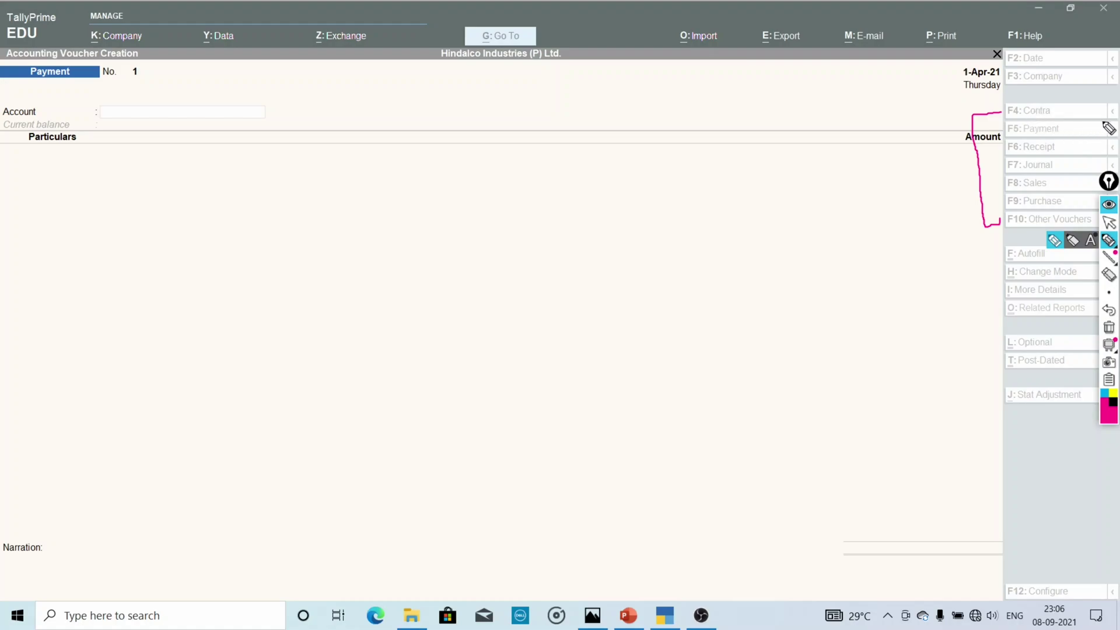
left_click(1112, 395)
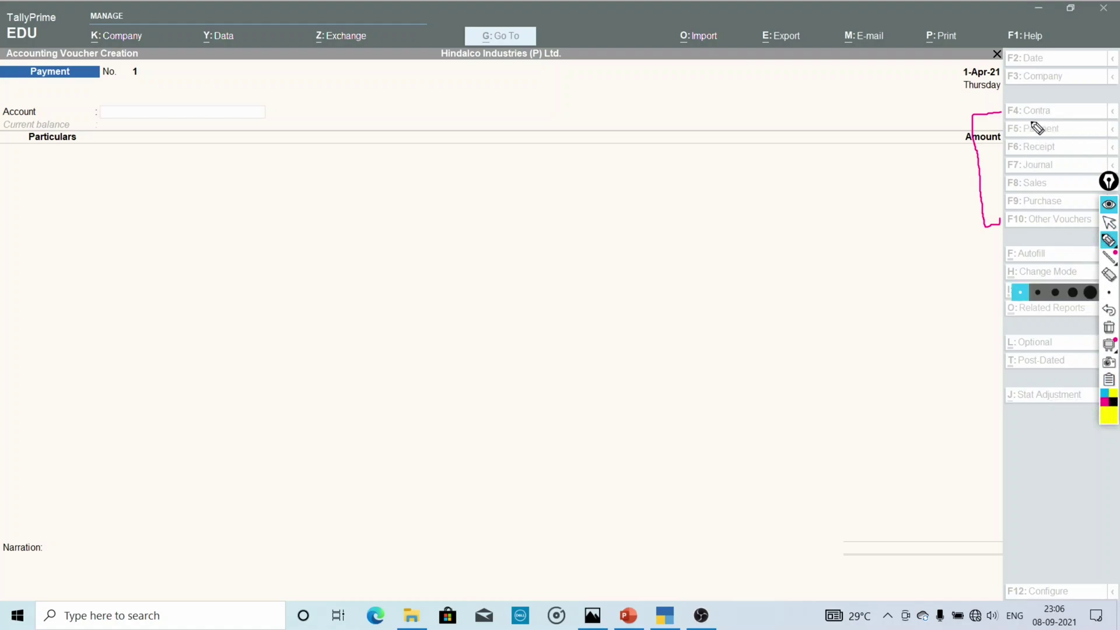
left_click_drag(1022, 118, 1075, 121)
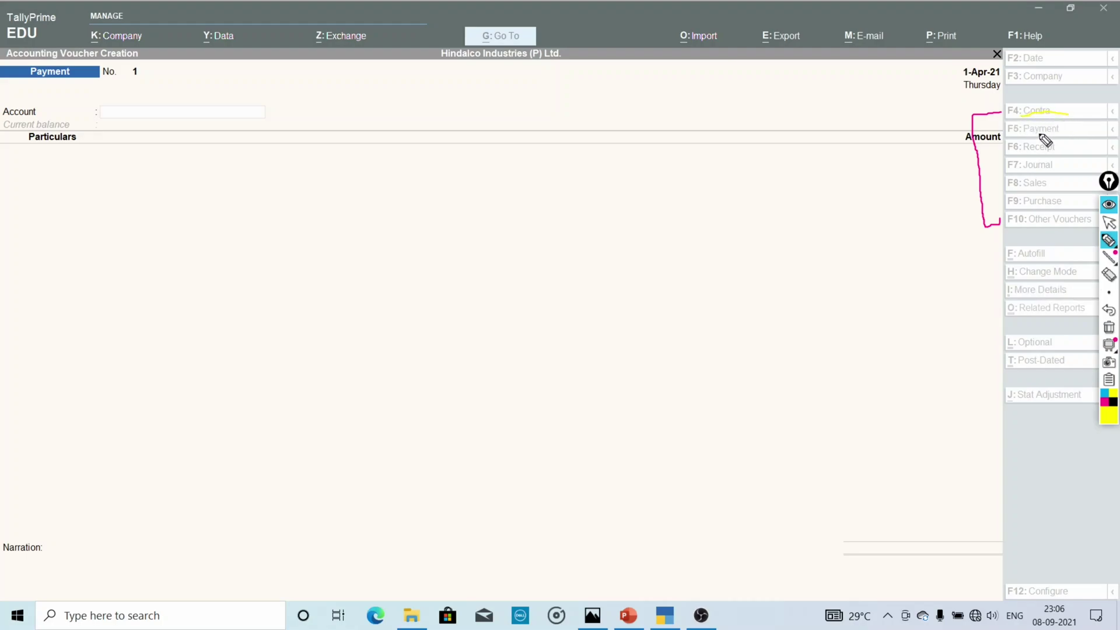
Underline the voucher types from Payment to Other Vouchers in blue and tick each type from Contra to Purchase.
left_click(1106, 397)
mouse_move(1024, 134)
left_mouse_down()
mouse_move(1065, 134)
mouse_move(1026, 154)
mouse_move(1077, 153)
mouse_move(1027, 172)
mouse_move(1075, 171)
mouse_move(1025, 187)
mouse_move(1063, 187)
mouse_move(1059, 207)
mouse_move(1072, 207)
left_mouse_up()
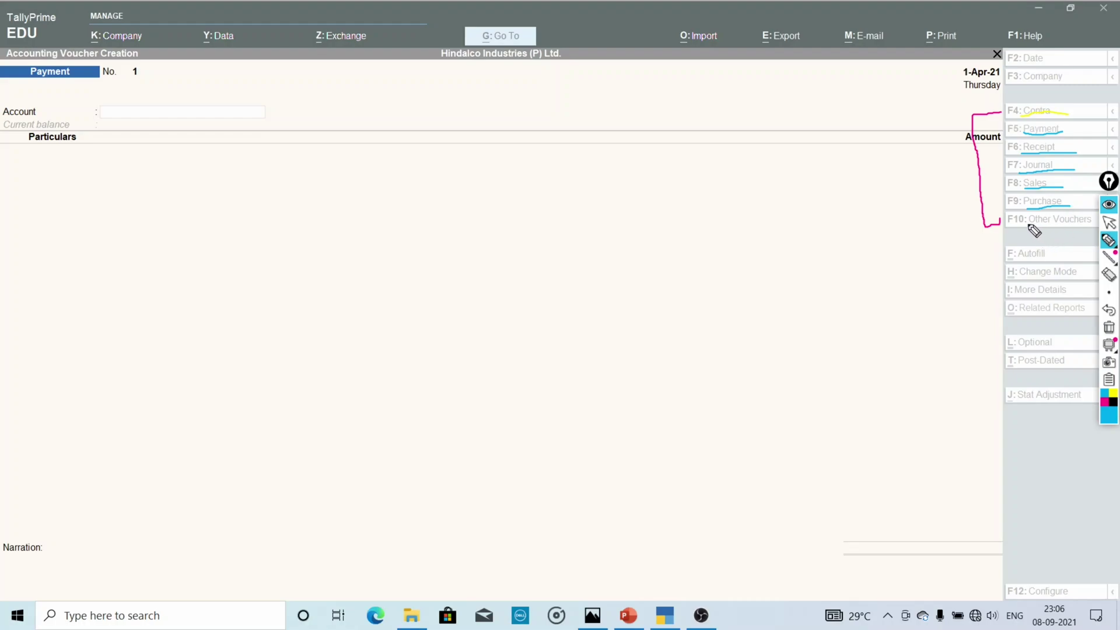
left_click_drag(1030, 226, 1093, 231)
left_click_drag(997, 115, 1027, 105)
mouse_move(1004, 133)
left_mouse_down()
mouse_move(1025, 123)
mouse_move(1008, 155)
mouse_move(1031, 136)
mouse_move(1006, 170)
mouse_move(1029, 156)
mouse_move(1010, 191)
mouse_move(1029, 186)
mouse_move(1029, 175)
mouse_move(1002, 199)
mouse_move(1011, 208)
mouse_move(1026, 192)
left_mouse_up()
left_click_drag(988, 226, 1001, 218)
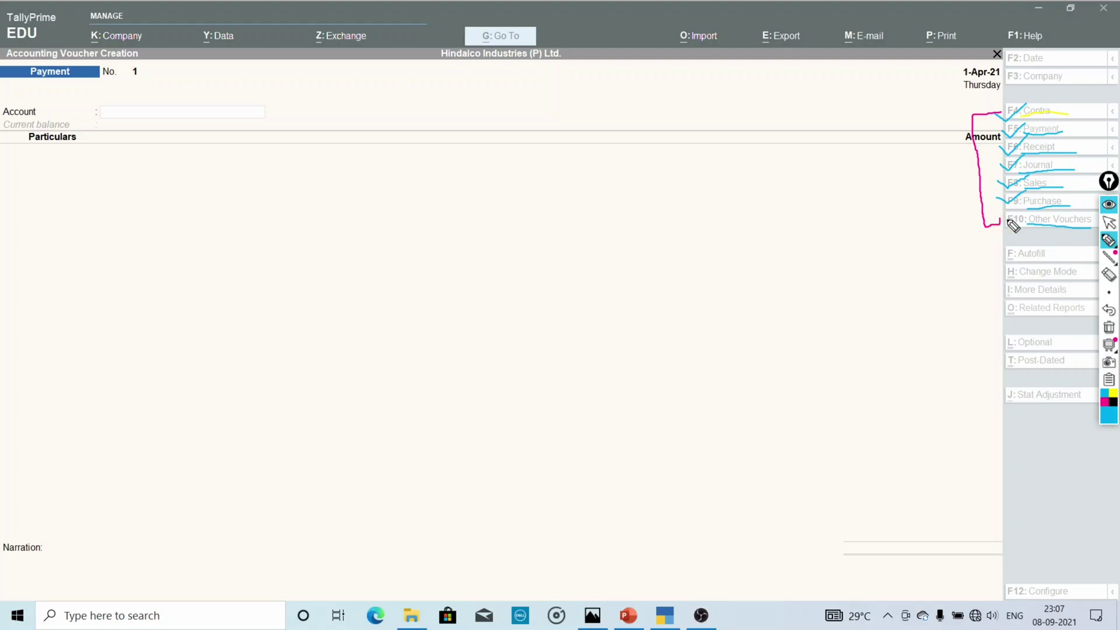
Tick Other Vouchers in blue with the annotation pen and clear all markings from the voucher screen.
mouse_move(998, 214)
left_mouse_down()
mouse_move(1008, 223)
mouse_move(1031, 208)
left_mouse_up()
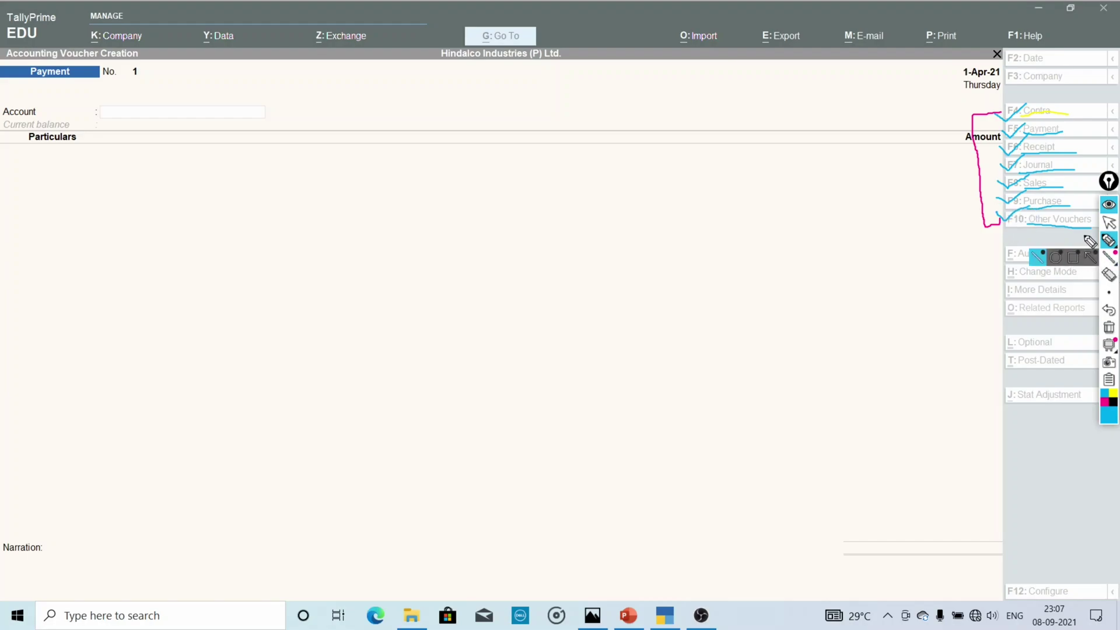
left_click(1107, 223)
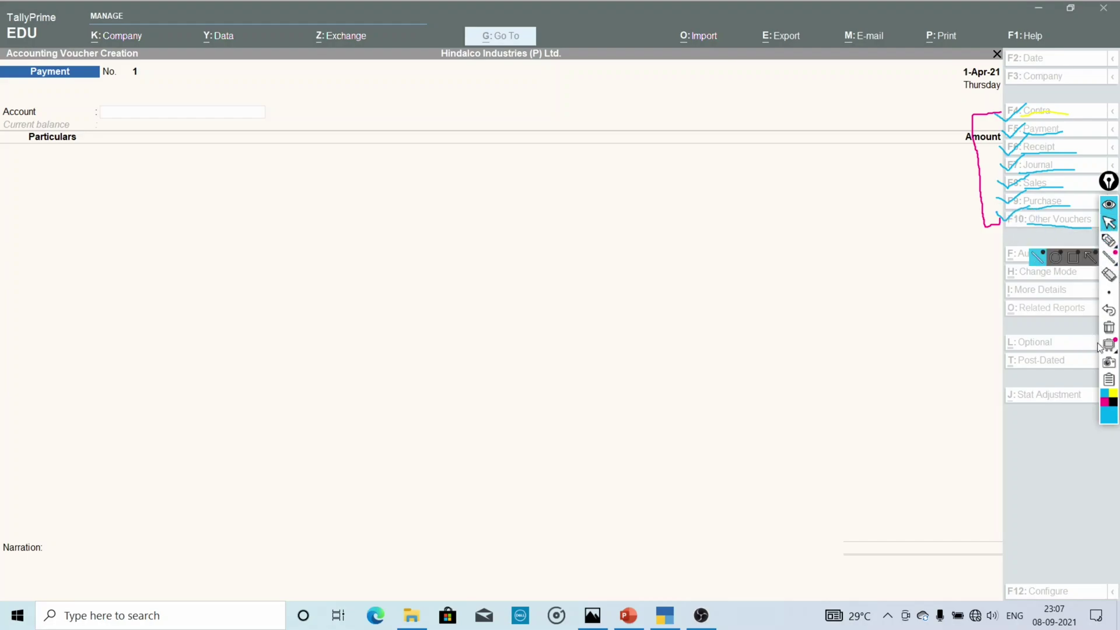
left_click(1108, 327)
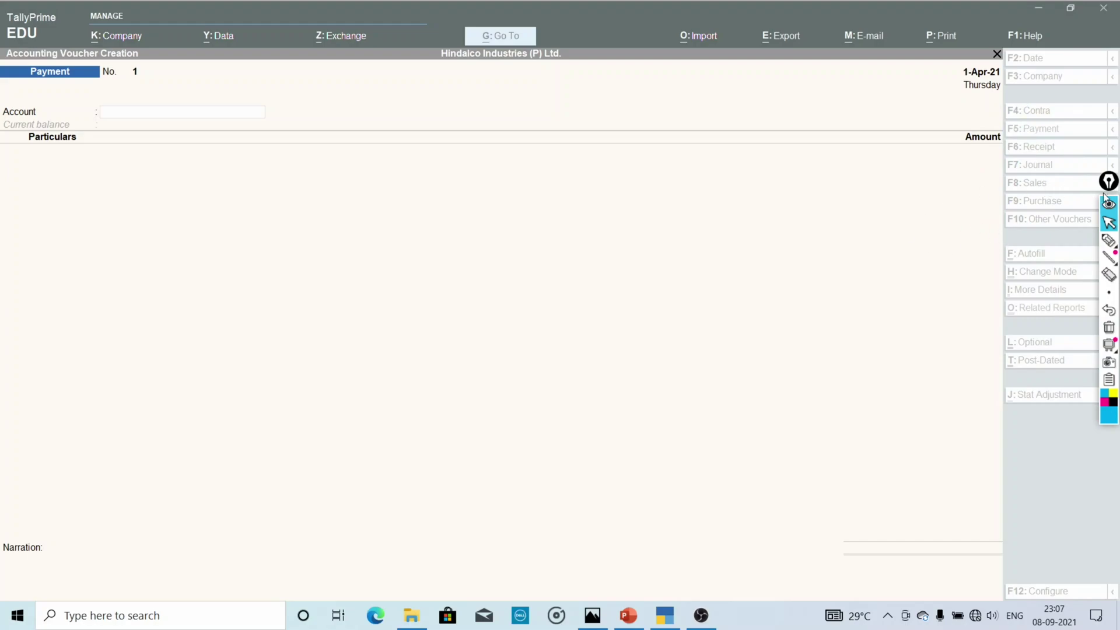
Quit the Payment voucher creation without entering anything and return to the Gateway of Tally.
left_click(839, 219)
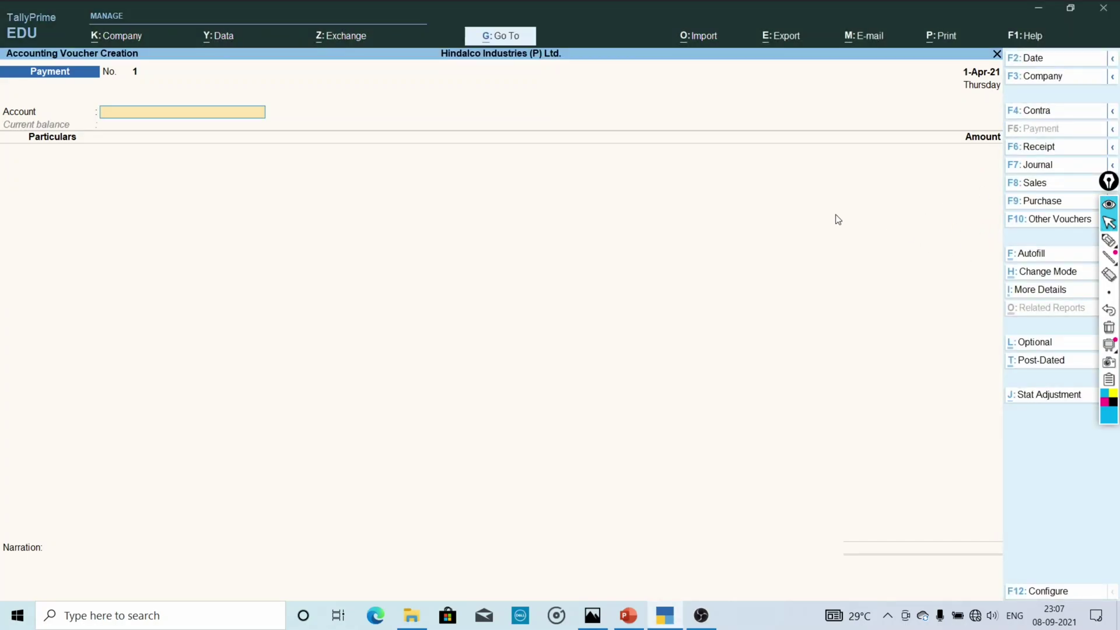
key("Escape")
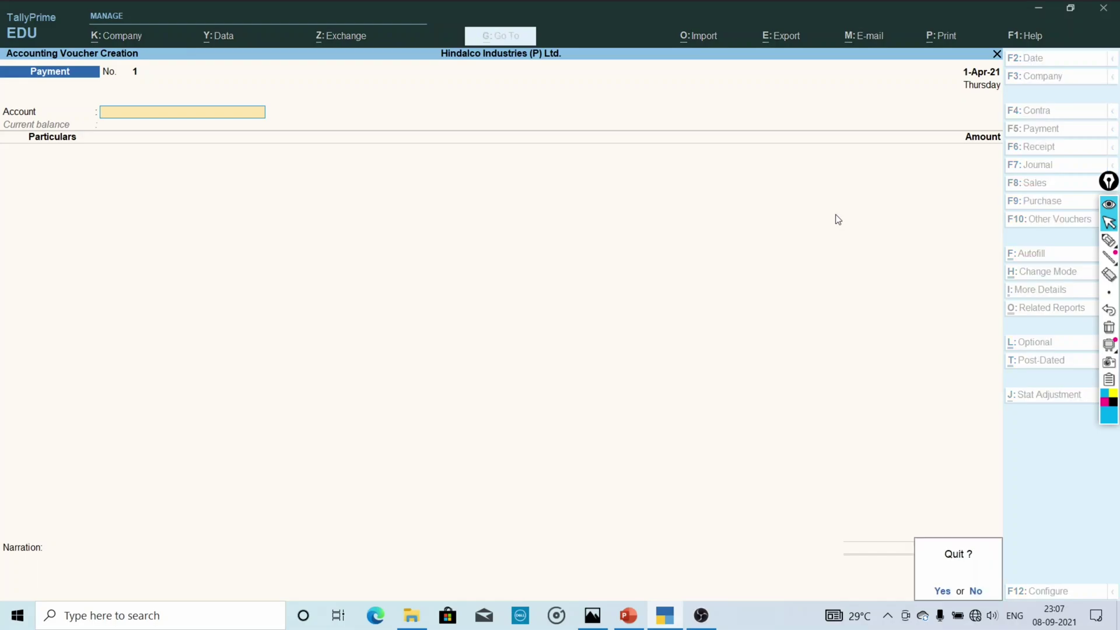
key("y")
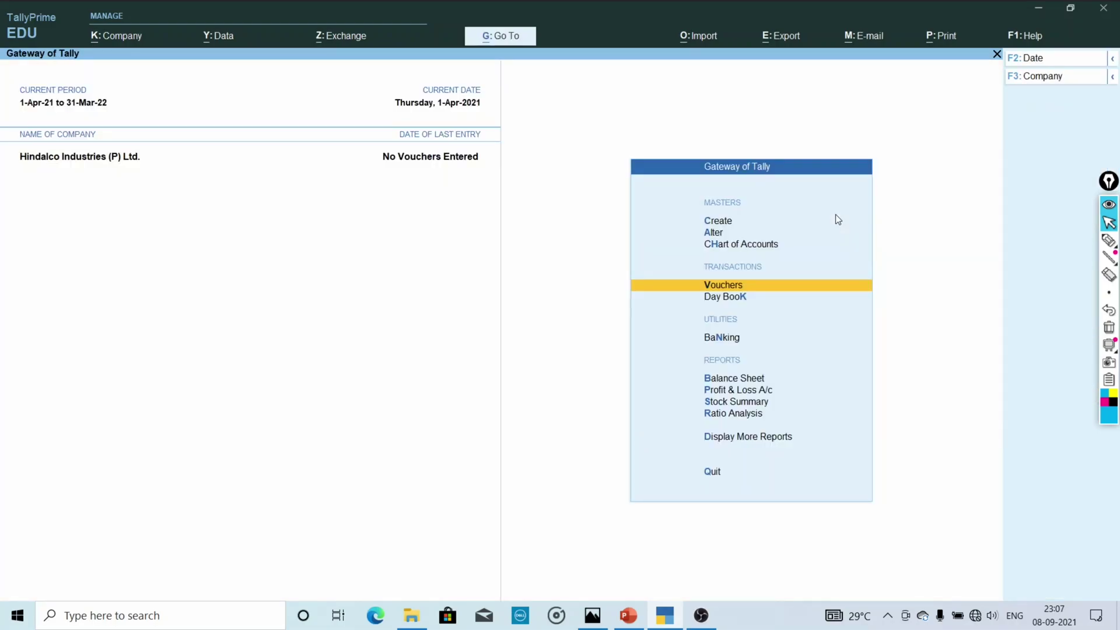